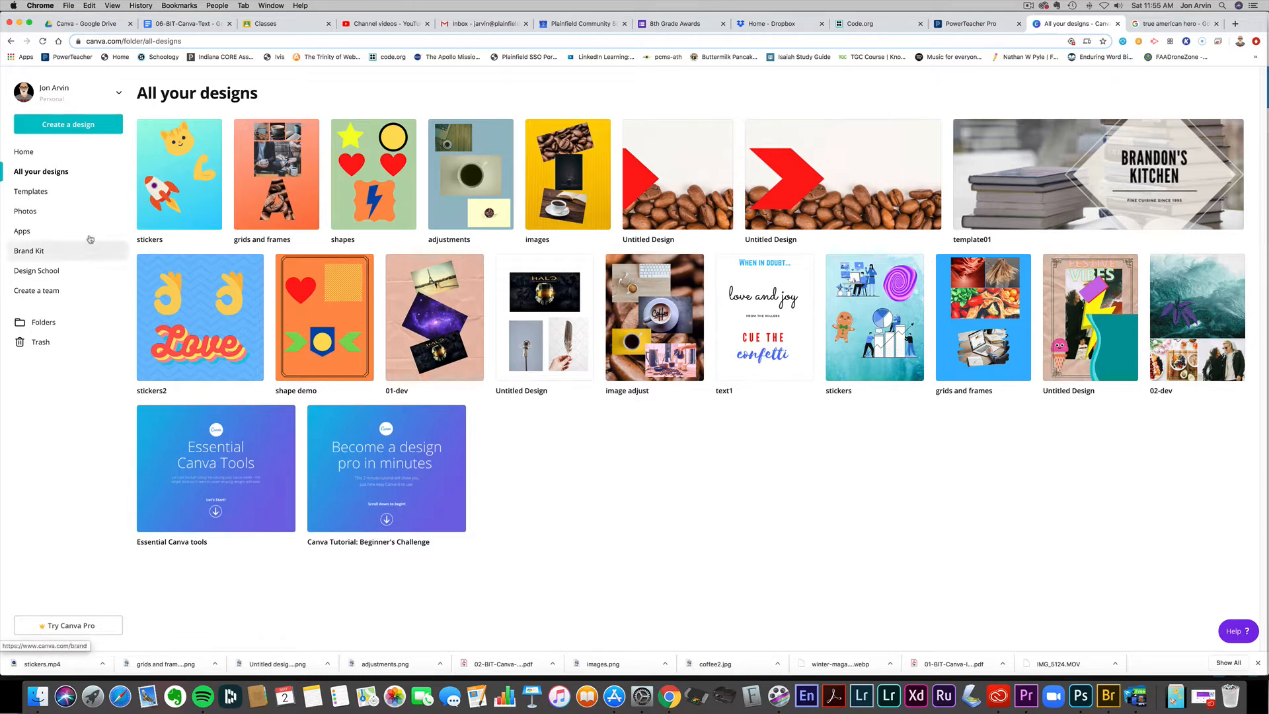
# Create a blank flyer design and fill its page background with the custom grey-blue color #9fb6c4
pyautogui.click(75, 129)
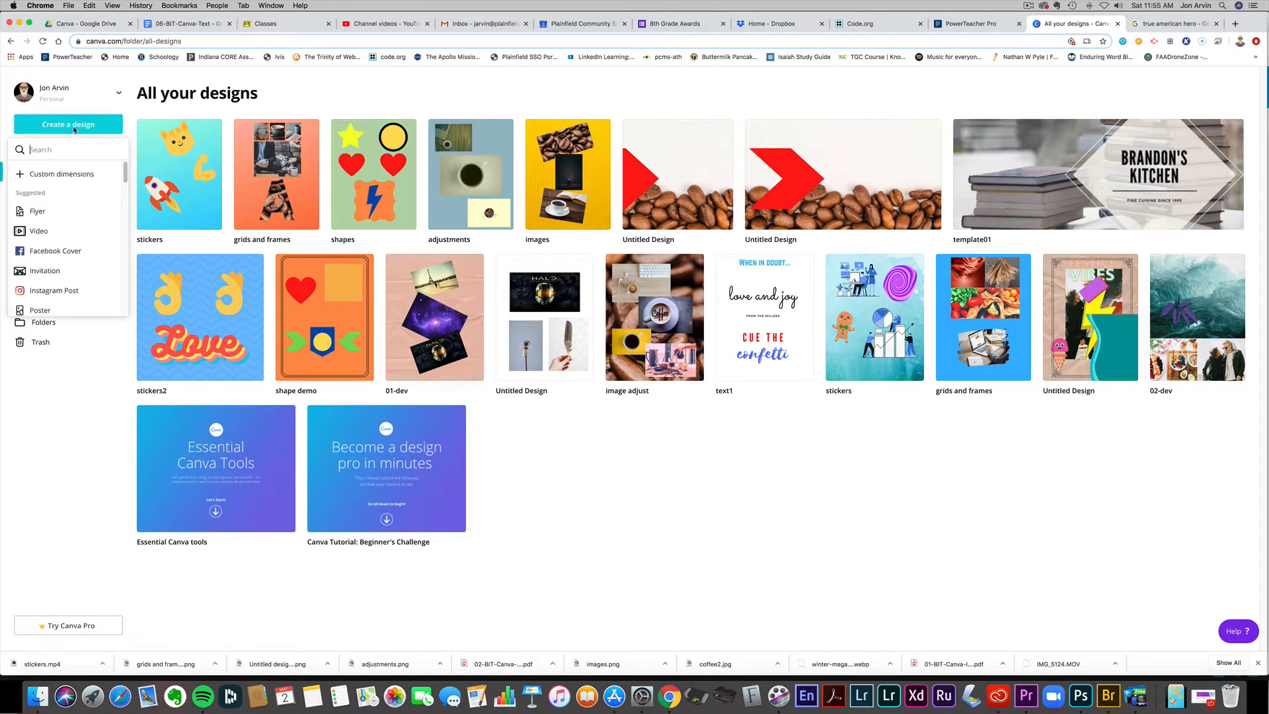
pyautogui.click(45, 213)
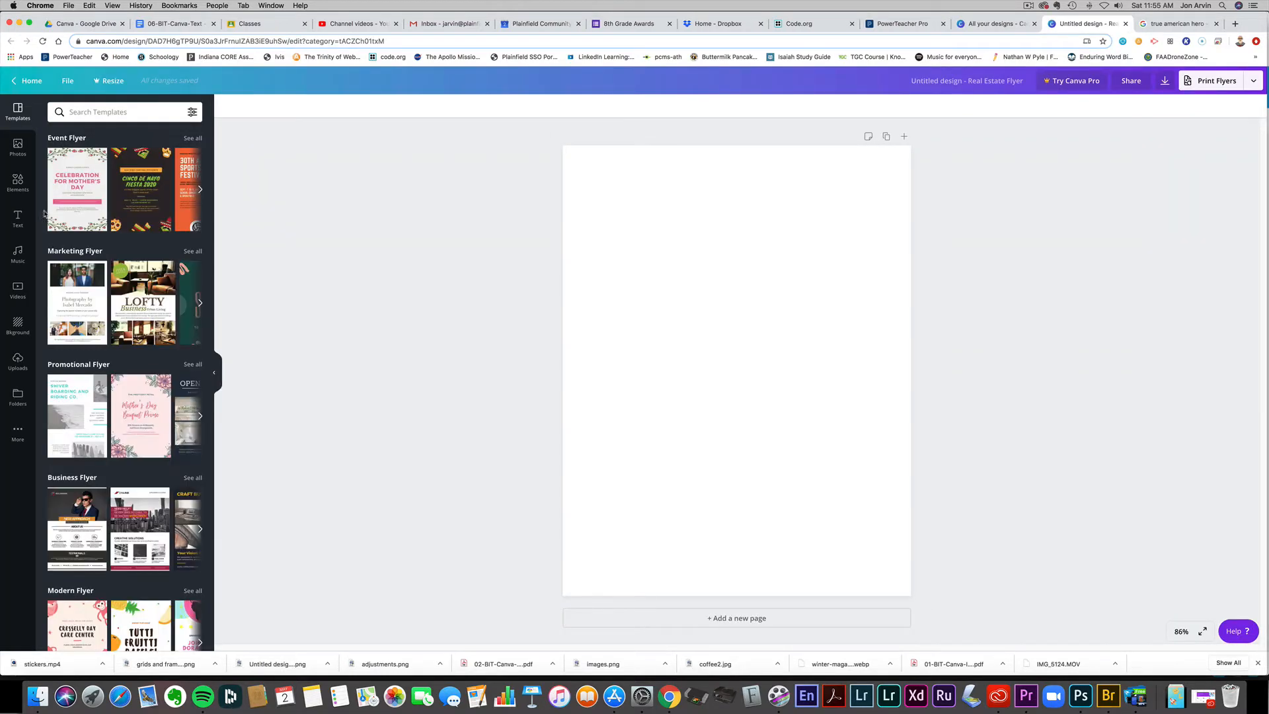
pyautogui.click(18, 325)
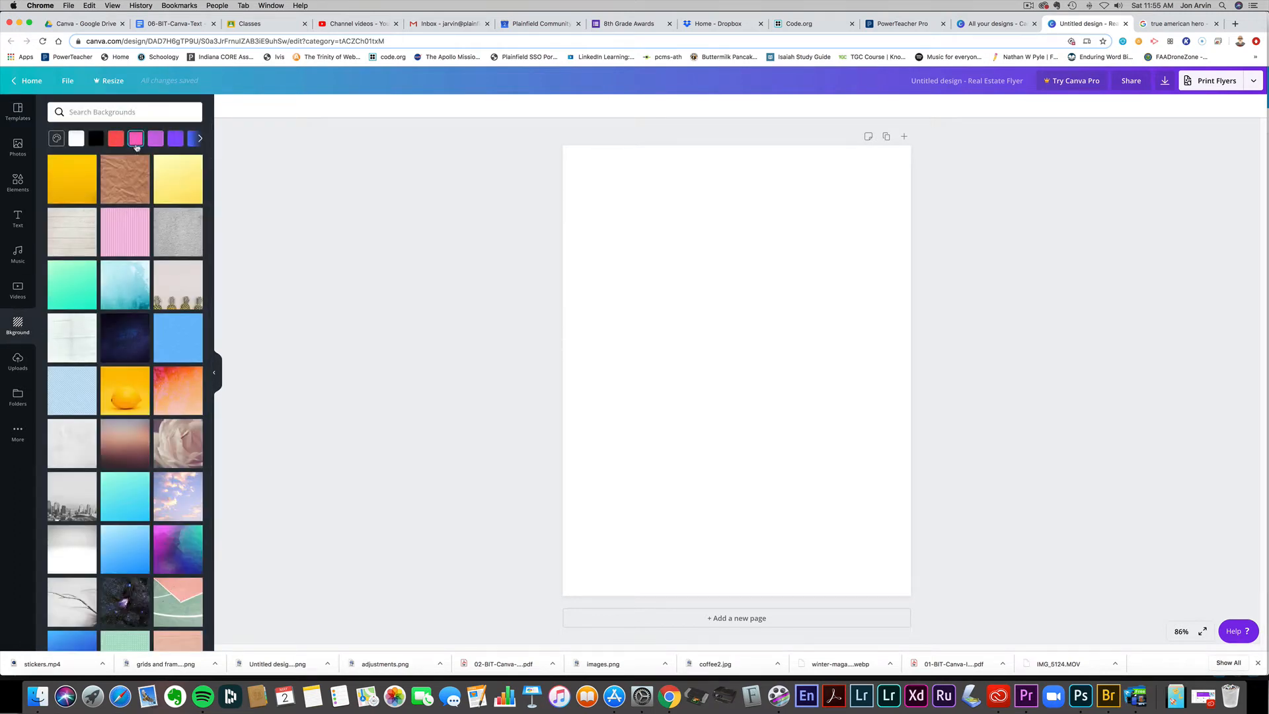
pyautogui.click(58, 139)
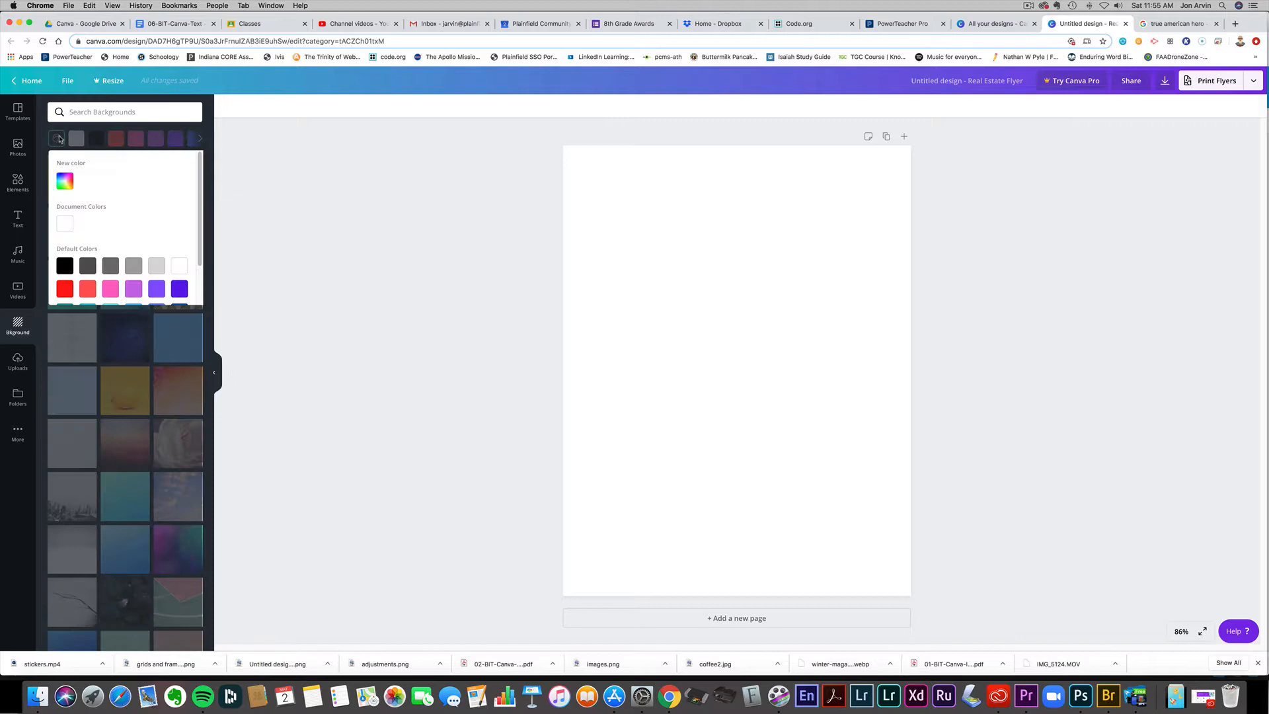
pyautogui.click(71, 187)
pyautogui.moveTo(117, 228); pyautogui.dragTo(126, 227)
pyautogui.moveTo(111, 176); pyautogui.dragTo(77, 177)
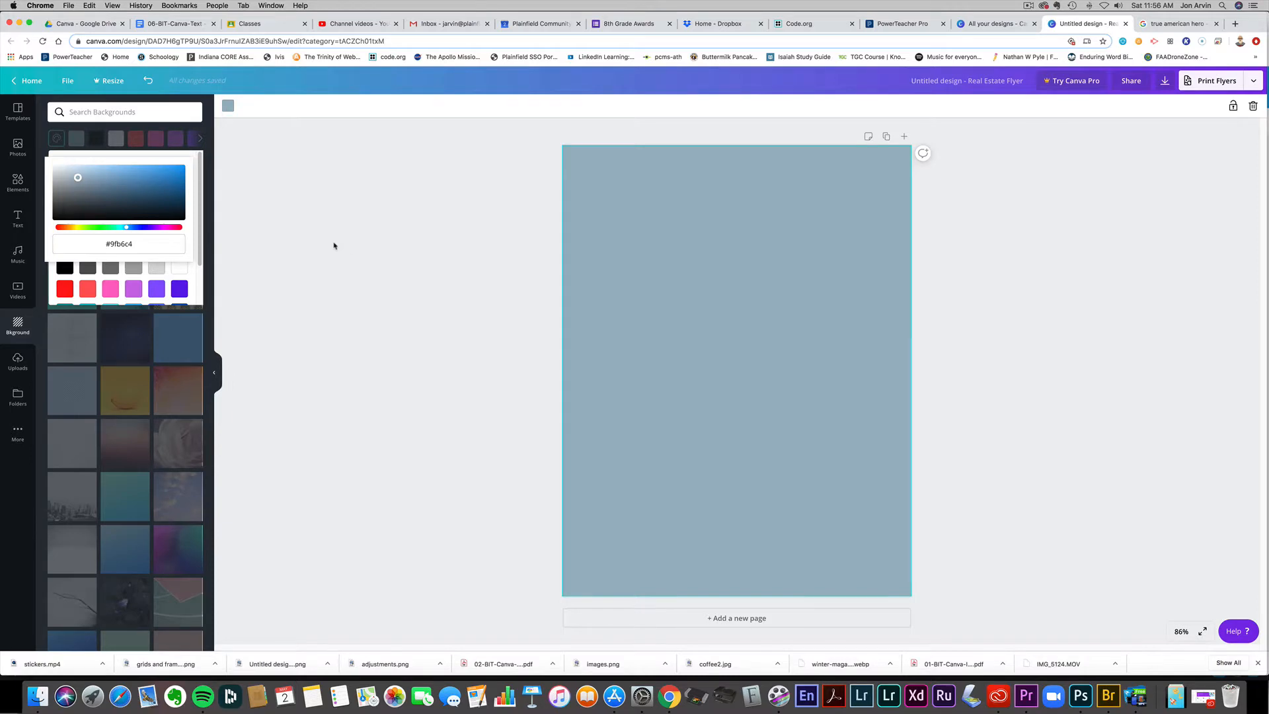
pyautogui.click(334, 246)
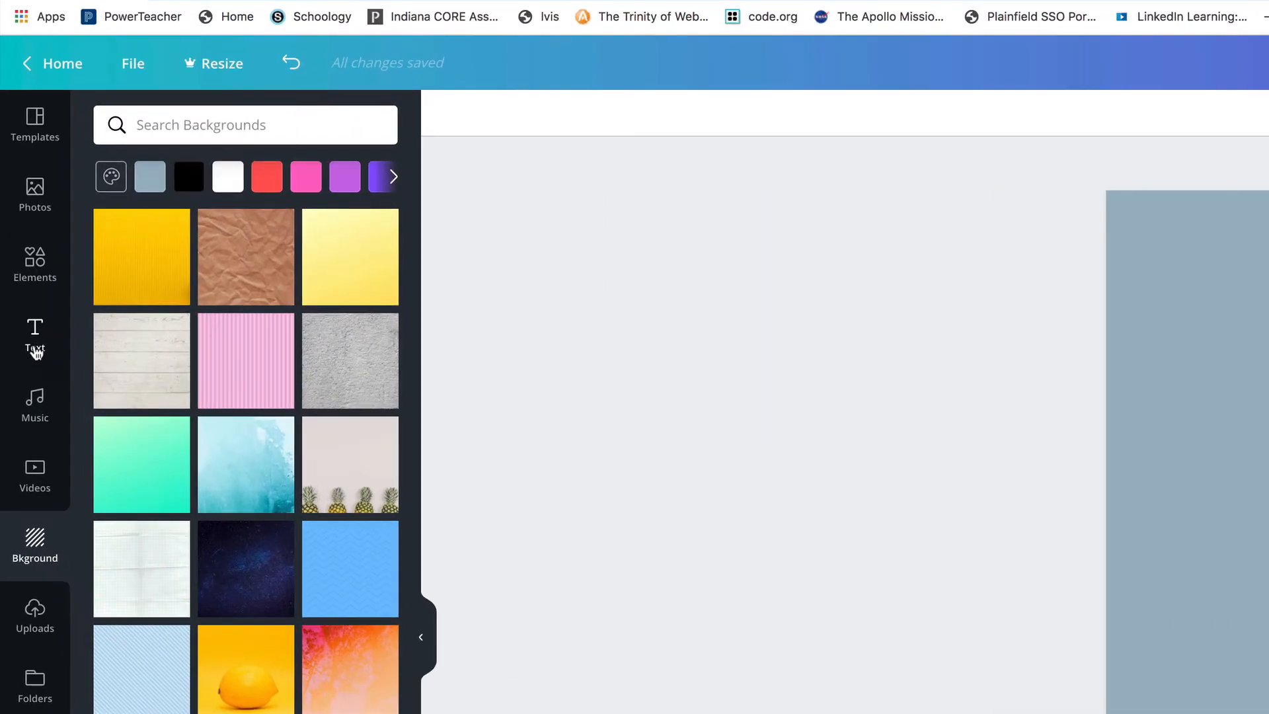
# Add a heading near the top of the page and replace its placeholder text with "Captain America"
pyautogui.click(37, 352)
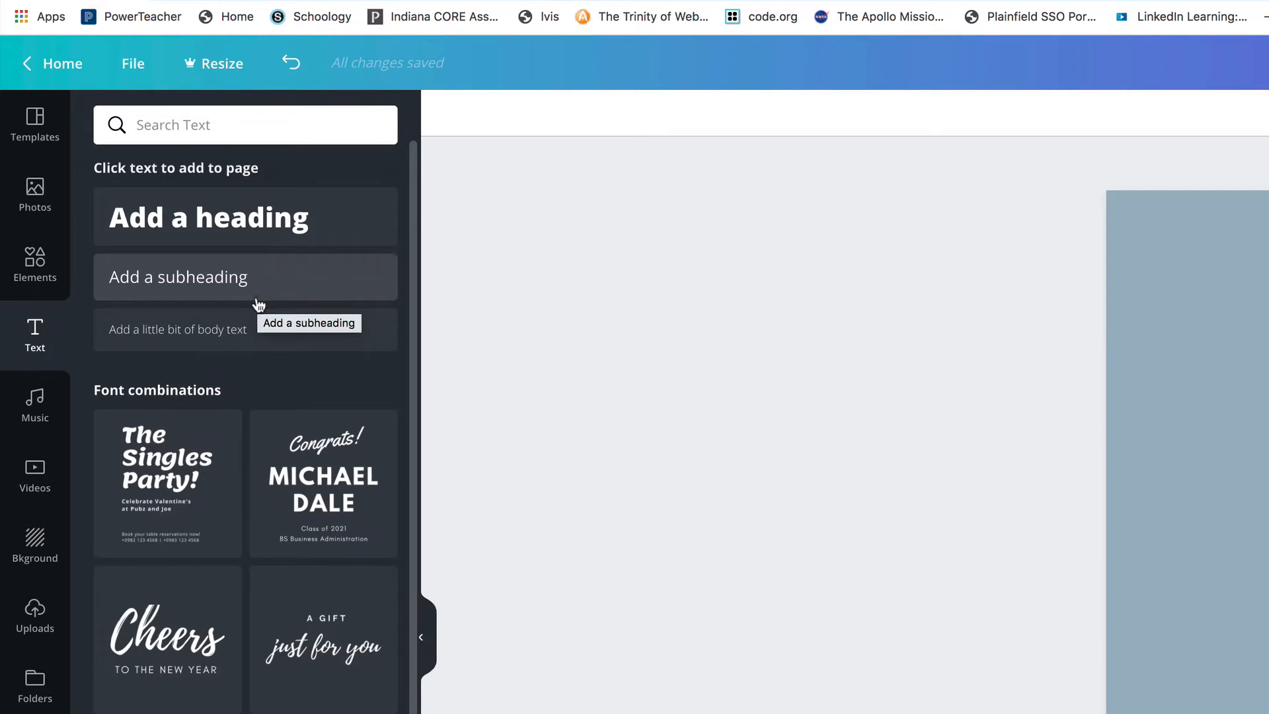
pyautogui.scroll(-5, 270, 471)
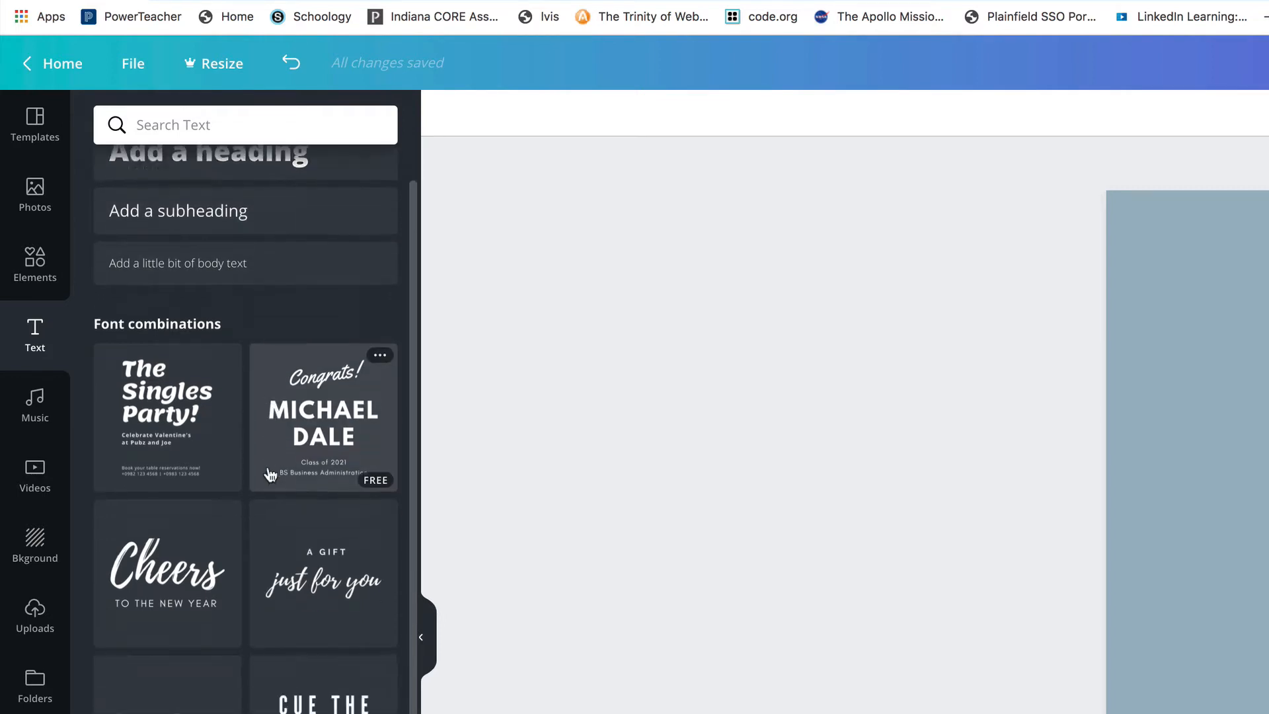
pyautogui.scroll(5, 269, 471)
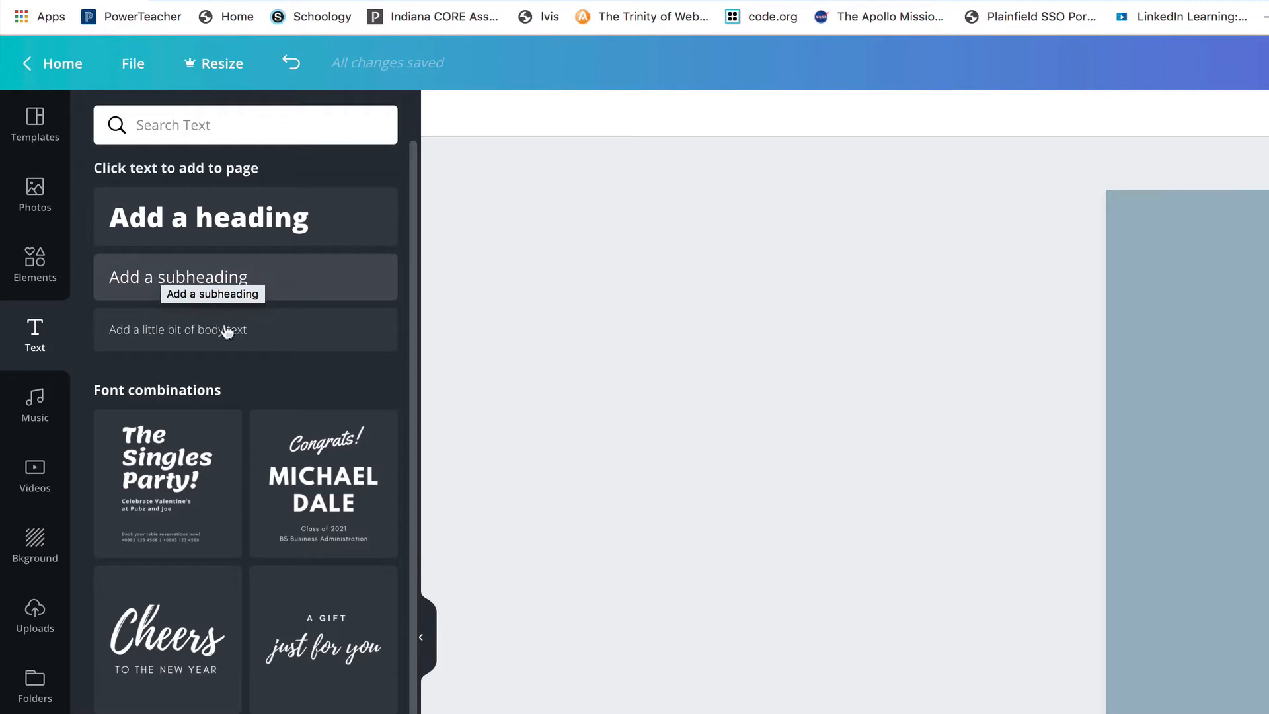
pyautogui.scroll(-6, 266, 590)
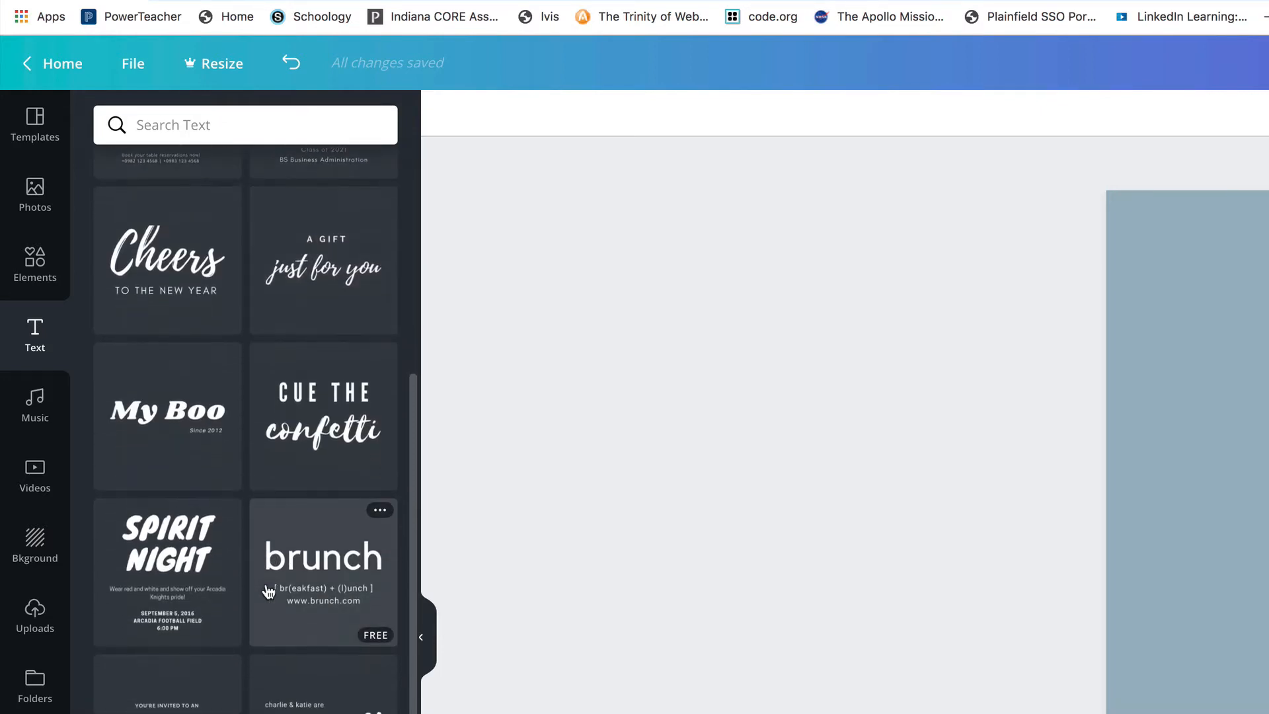
pyautogui.scroll(6, 267, 590)
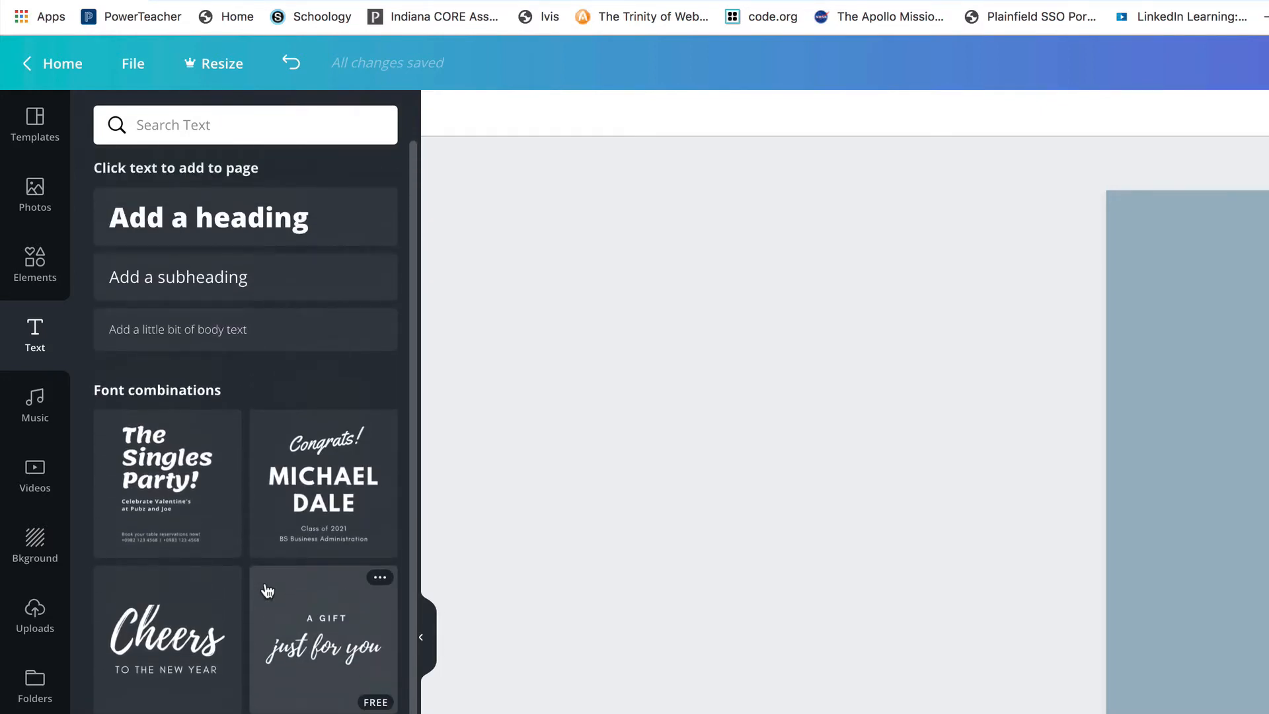
pyautogui.moveTo(241, 218); pyautogui.dragTo(1078, 343)
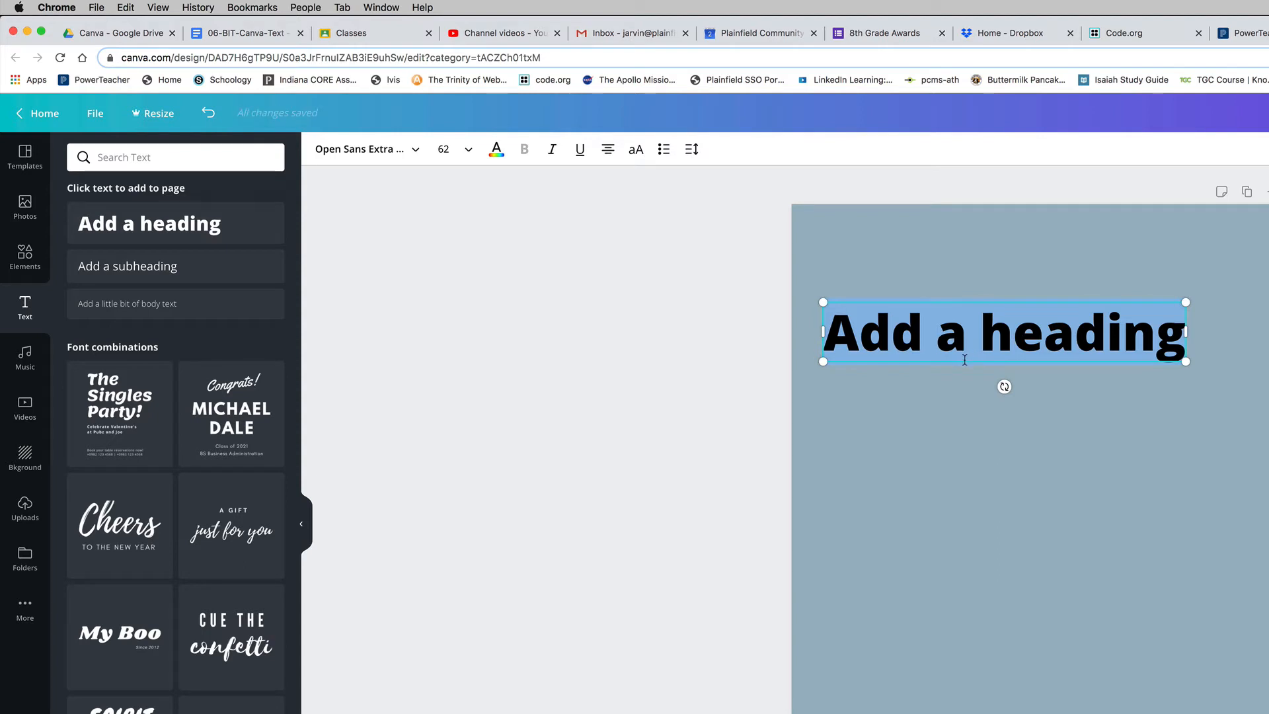
pyautogui.write('Cap')
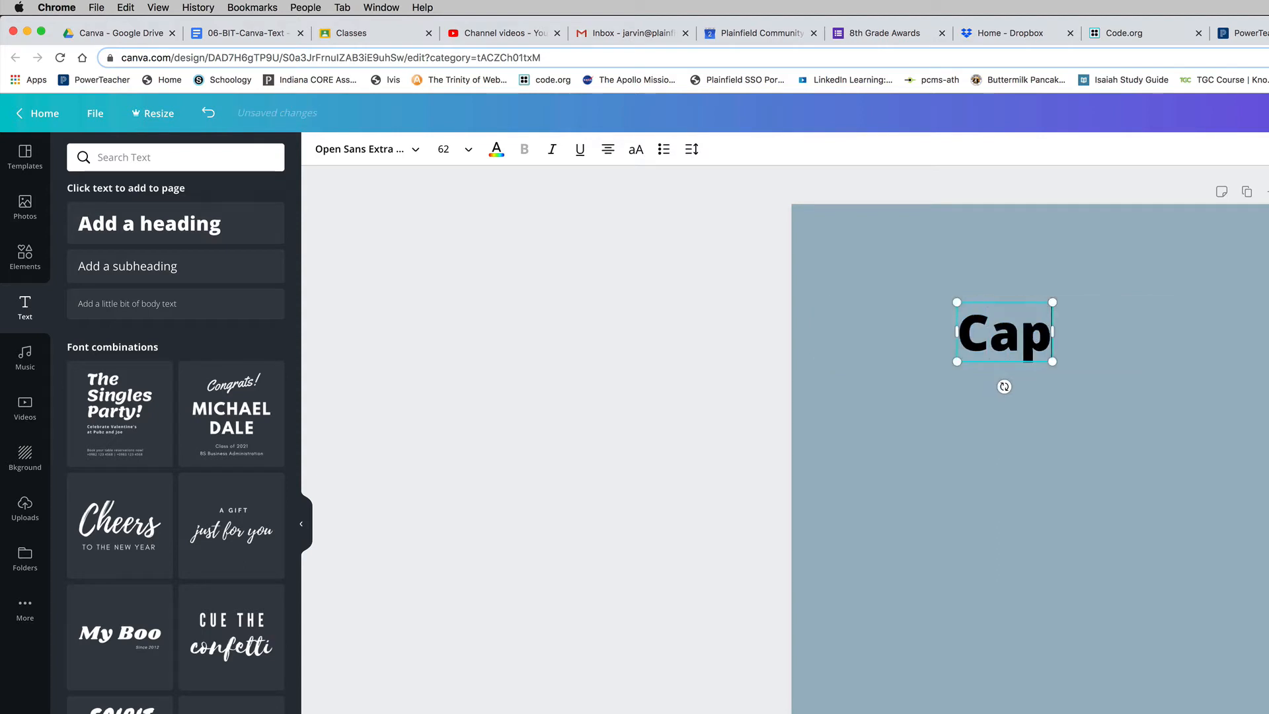
pyautogui.write('tain America')
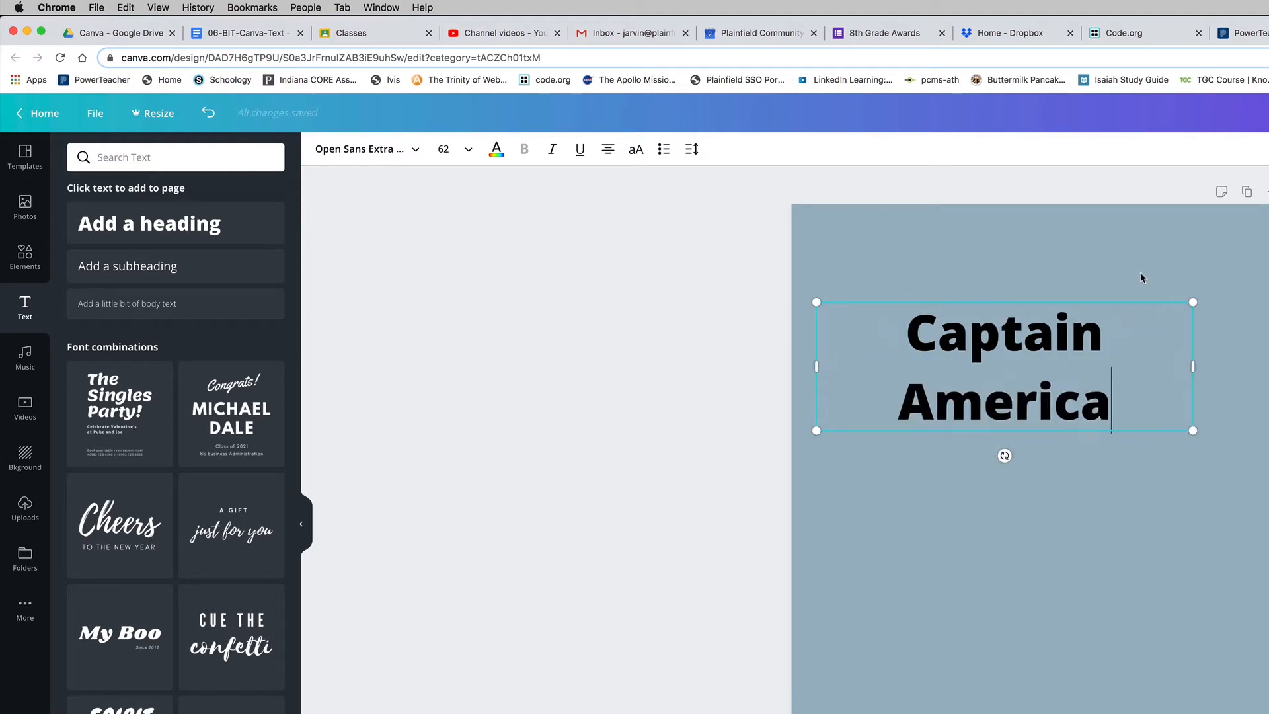
# Change the font of the whole "Captain America" heading to Norwester
pyautogui.moveTo(1115, 404); pyautogui.dragTo(1004, 377)
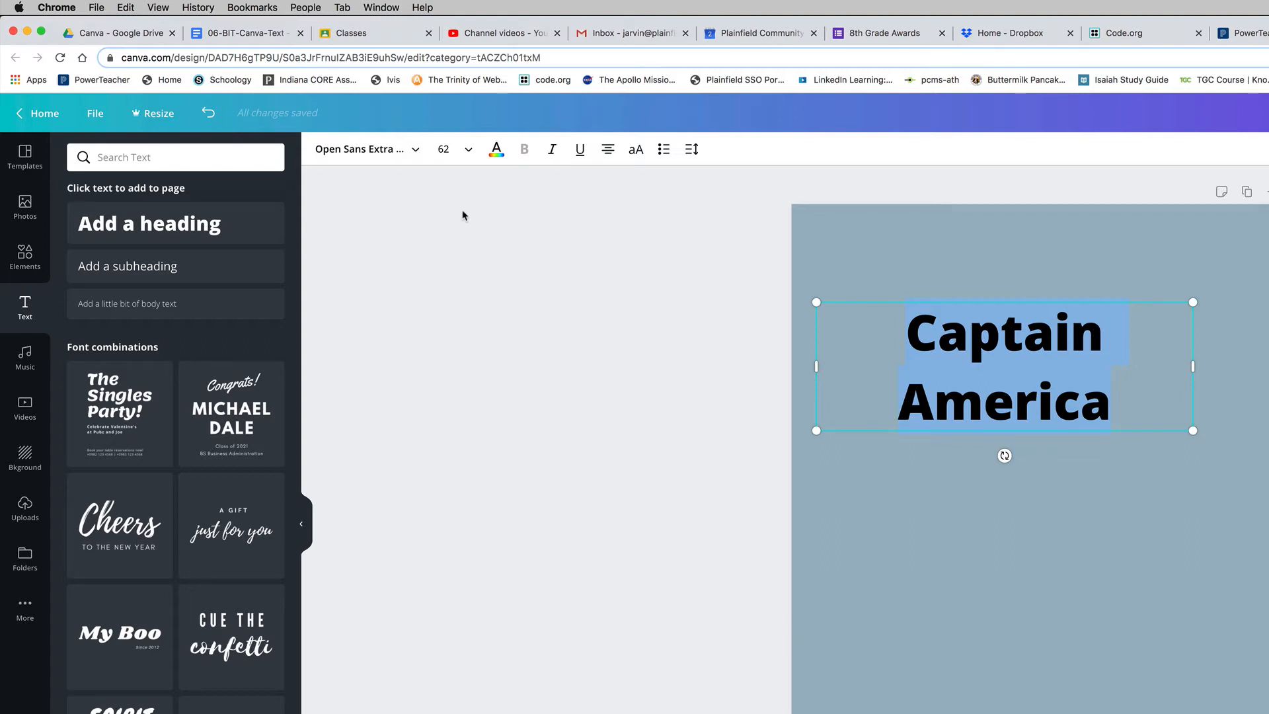
pyautogui.click(415, 153)
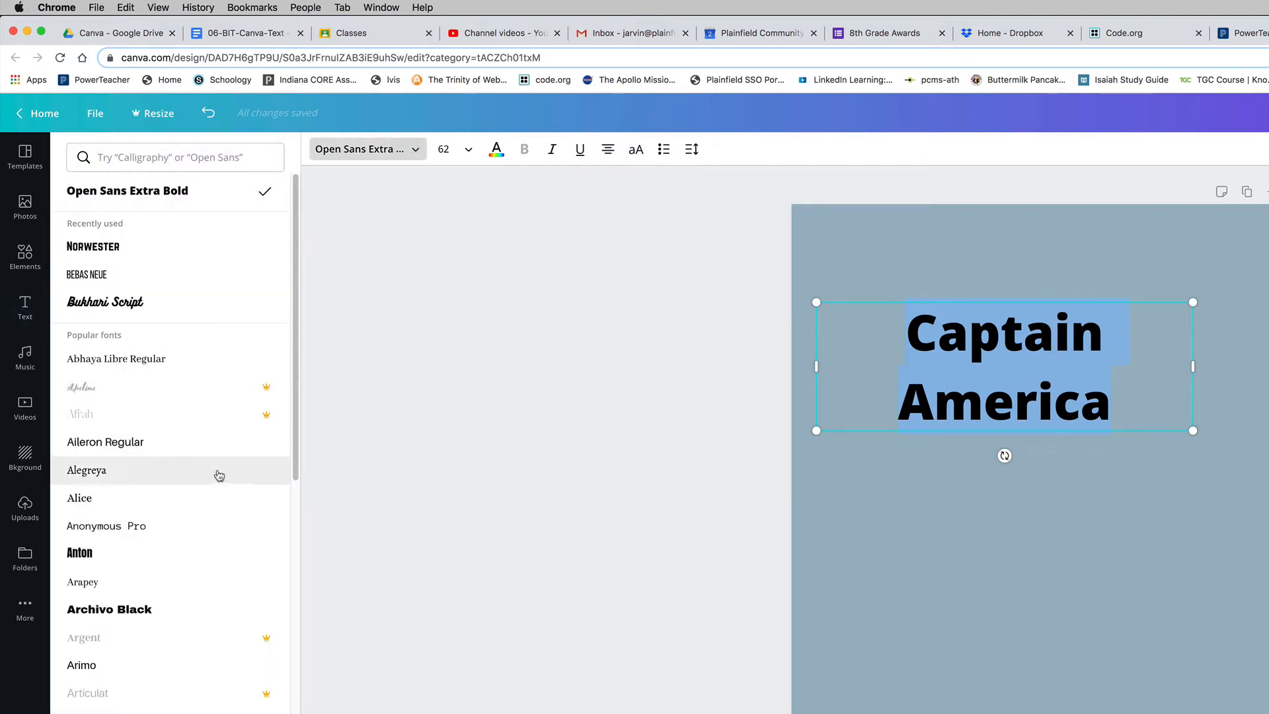
pyautogui.scroll(-10, 219, 475)
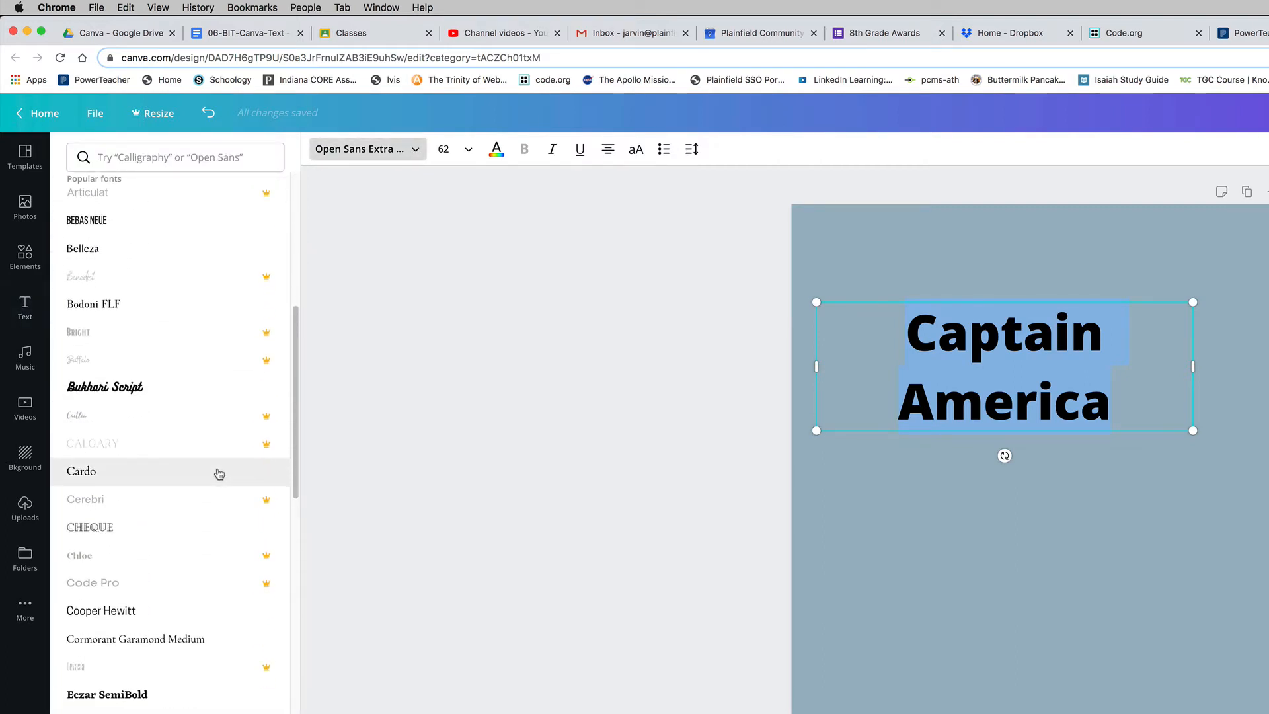
pyautogui.scroll(-5, 219, 474)
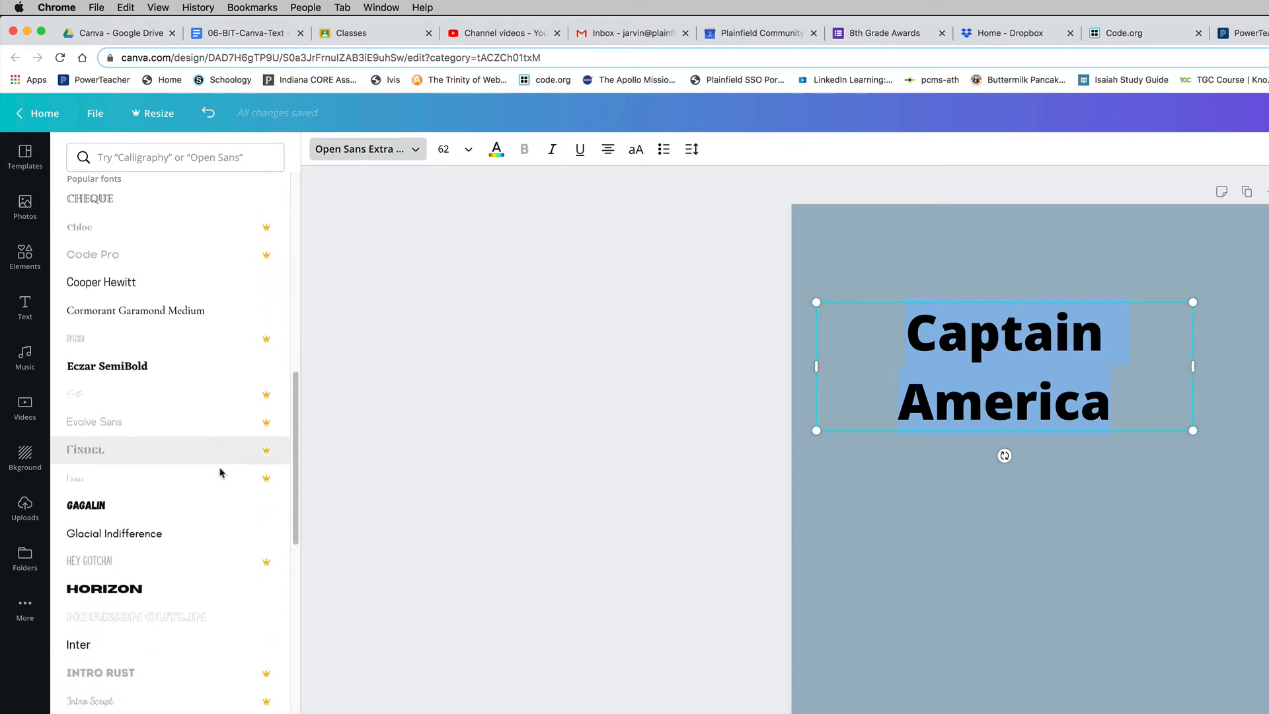
pyautogui.scroll(-2, 220, 472)
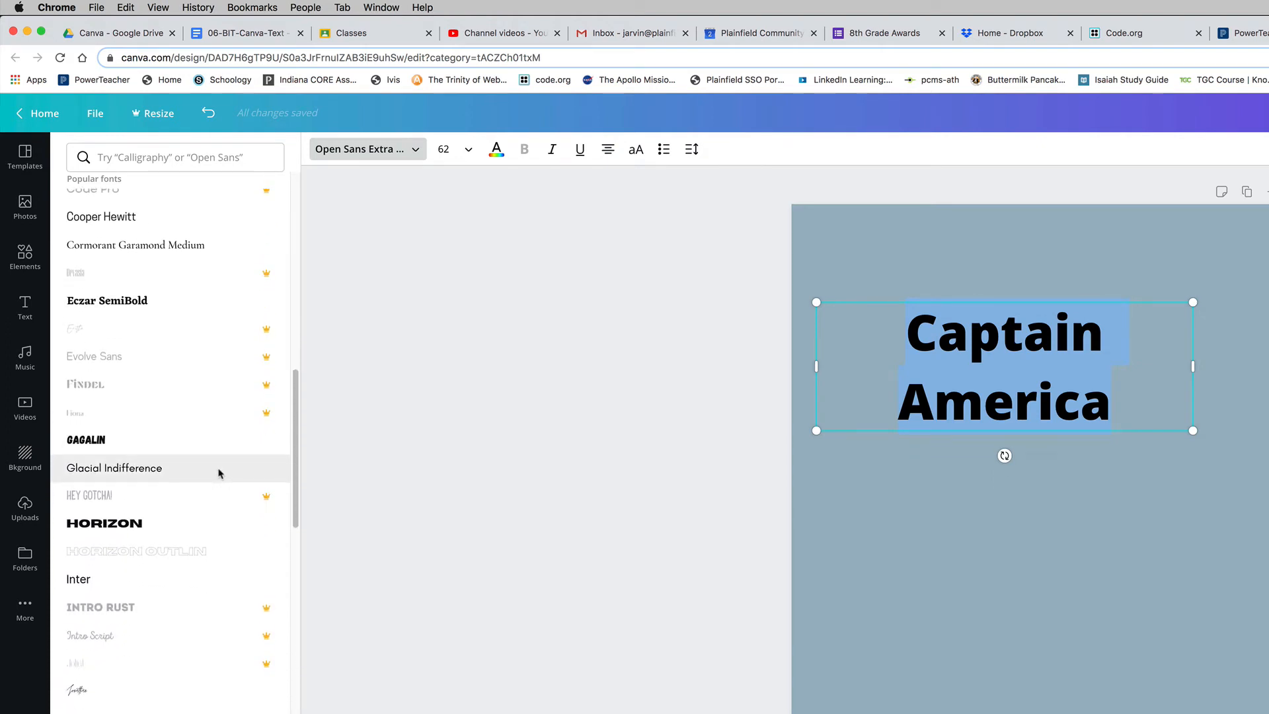
pyautogui.scroll(-12, 219, 474)
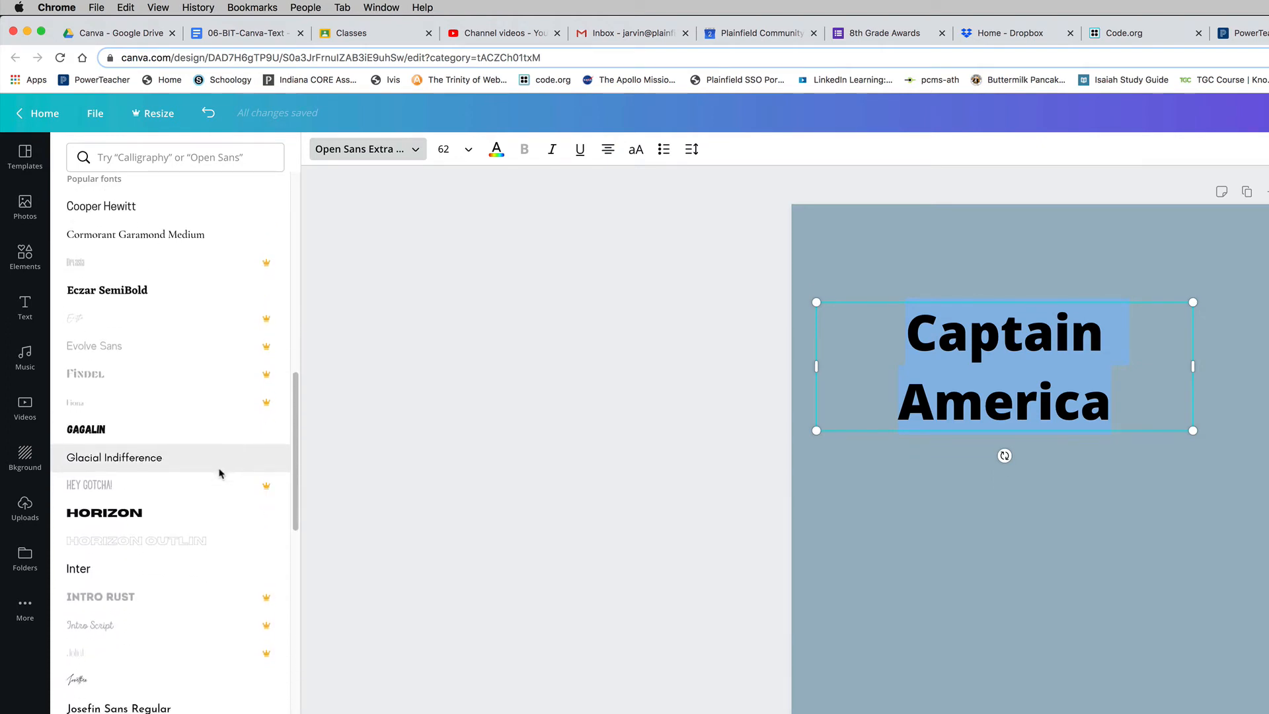
pyautogui.scroll(-2, 220, 473)
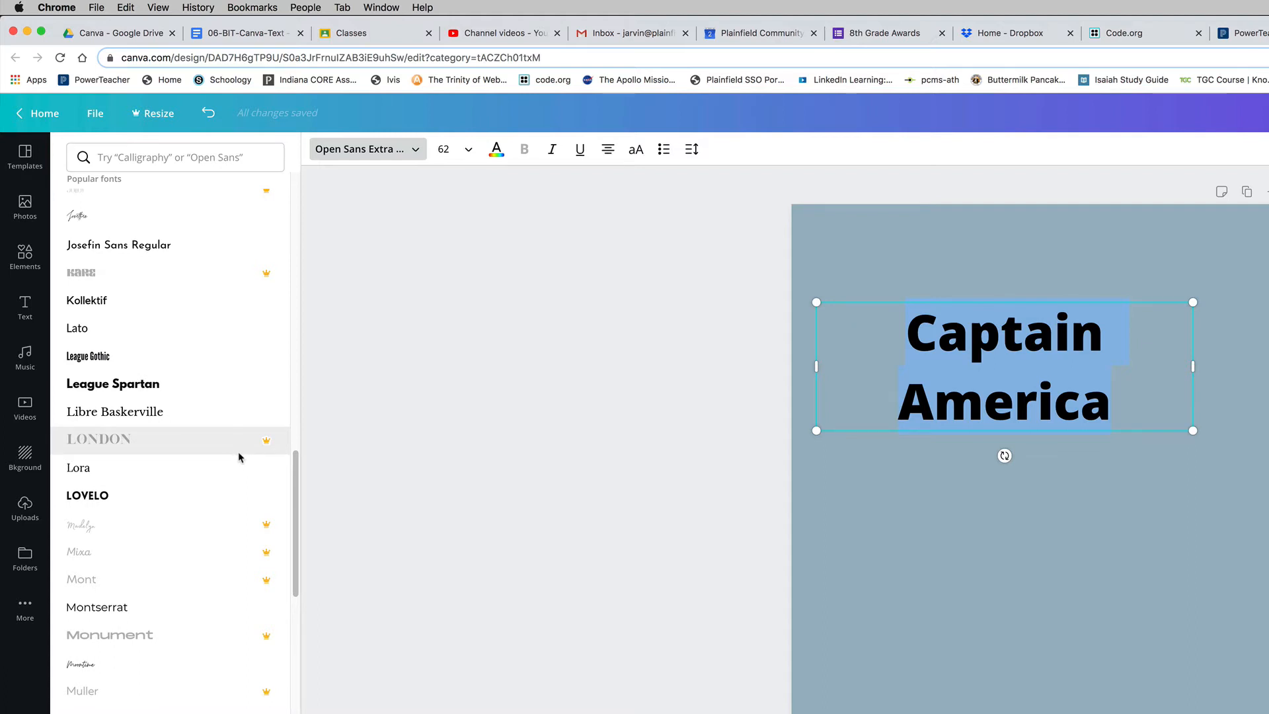
pyautogui.scroll(-10, 235, 459)
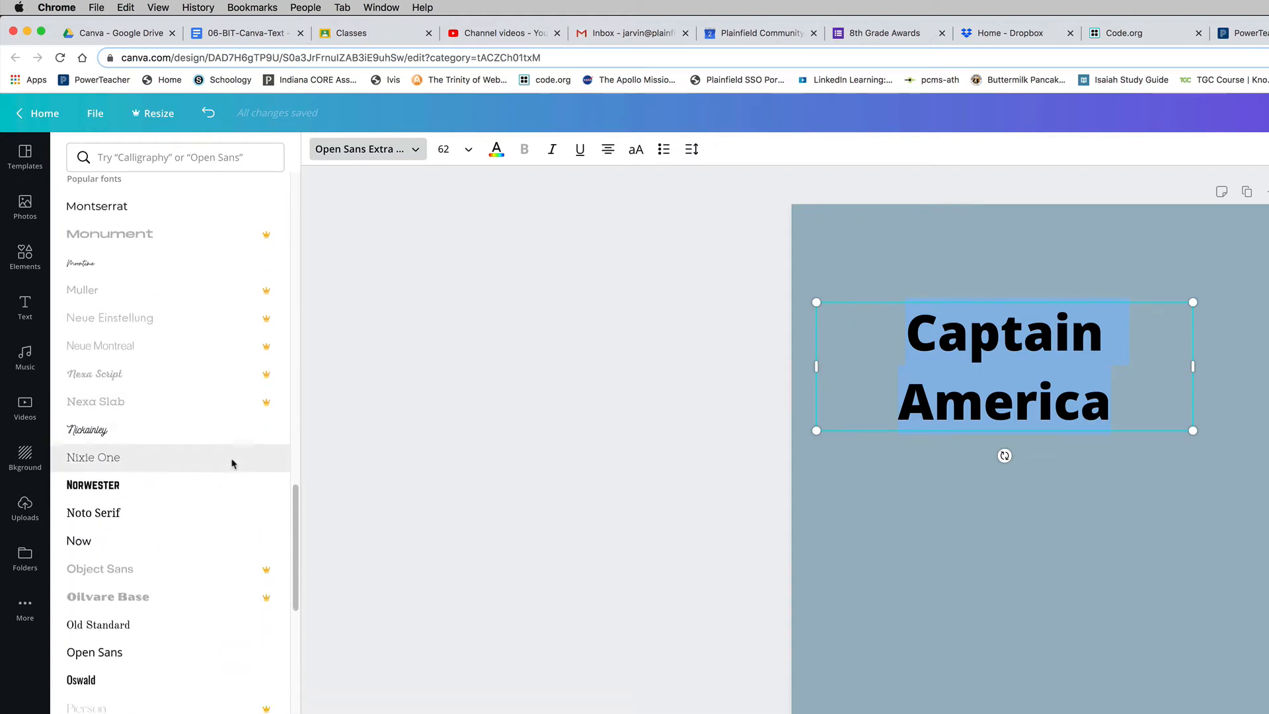
pyautogui.scroll(-1, 233, 463)
pyautogui.scroll(-1, 230, 463)
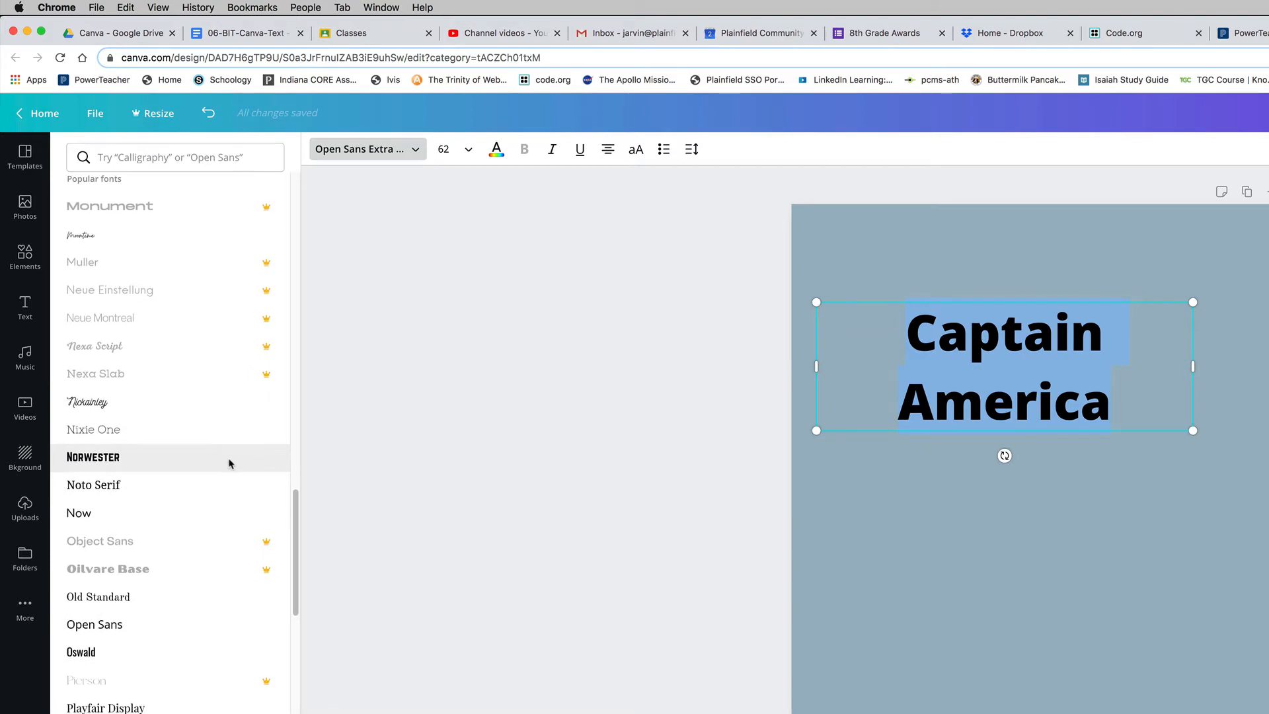
pyautogui.scroll(-1, 230, 464)
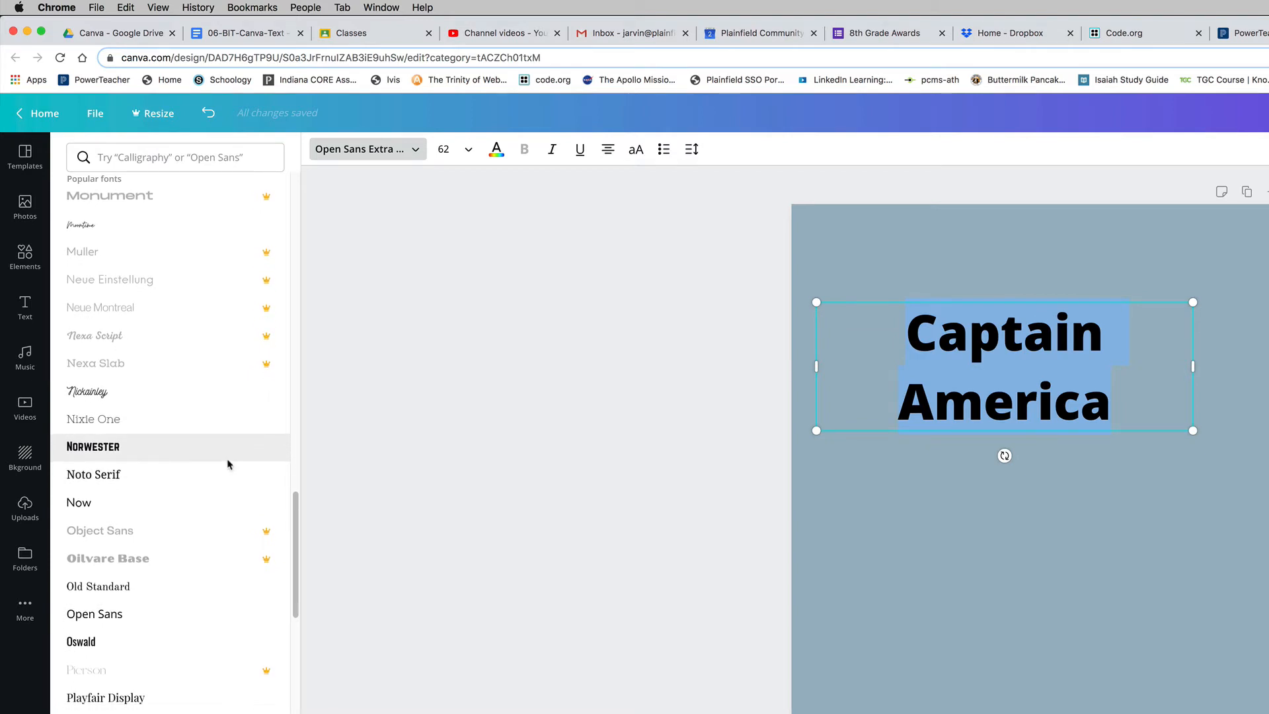
pyautogui.click(226, 454)
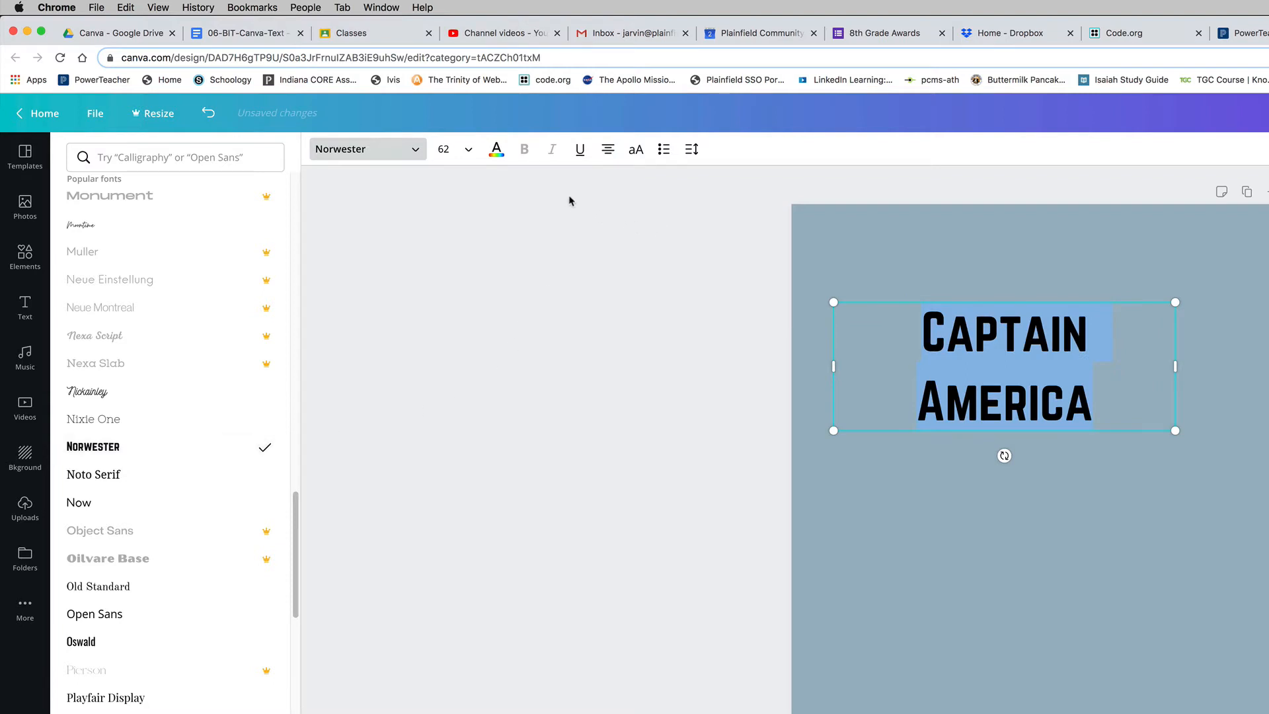
# Set the "Captain America" heading's font size to 56 and its text color to the default pure red
pyautogui.click(466, 151)
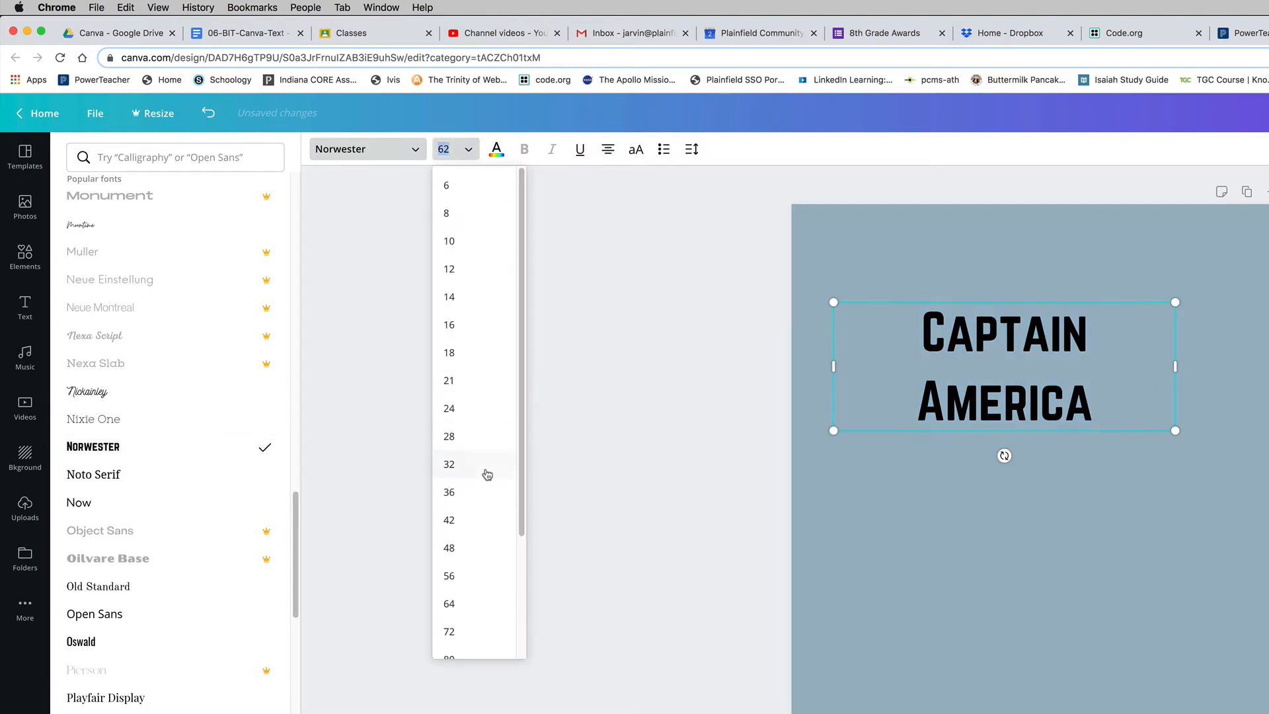
pyautogui.moveTo(522, 439); pyautogui.dragTo(521, 612)
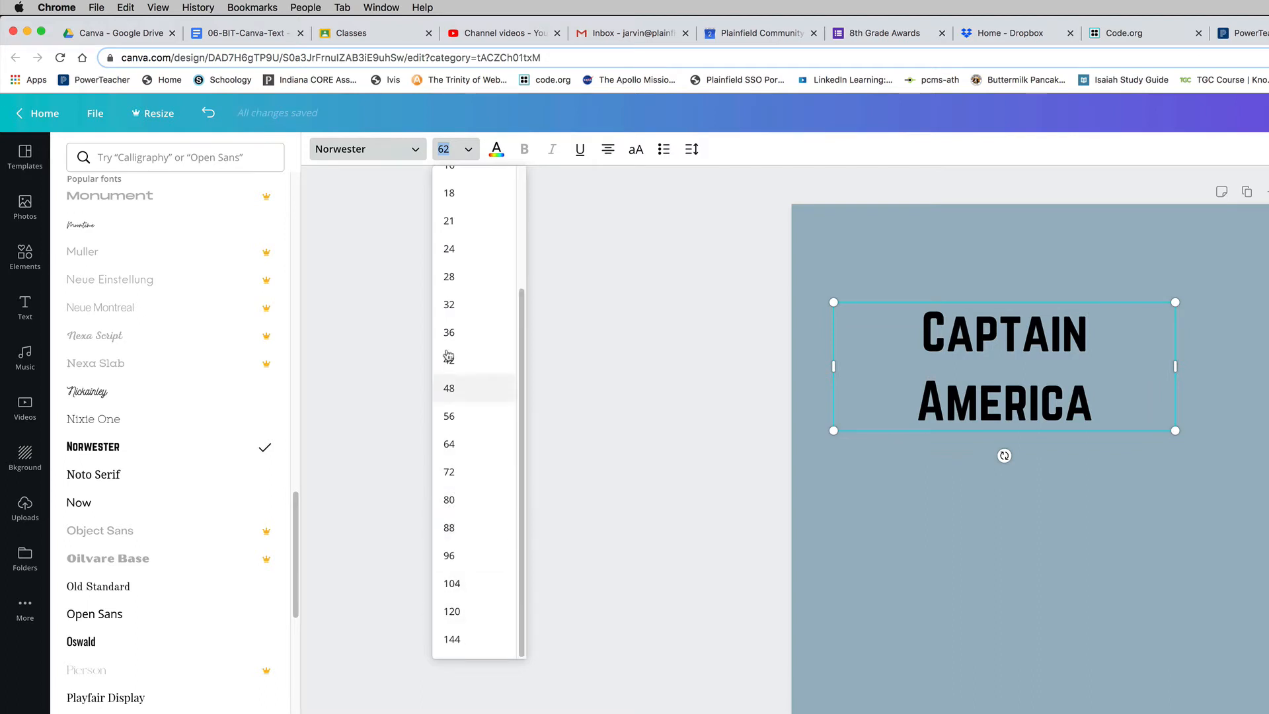
pyautogui.click(450, 417)
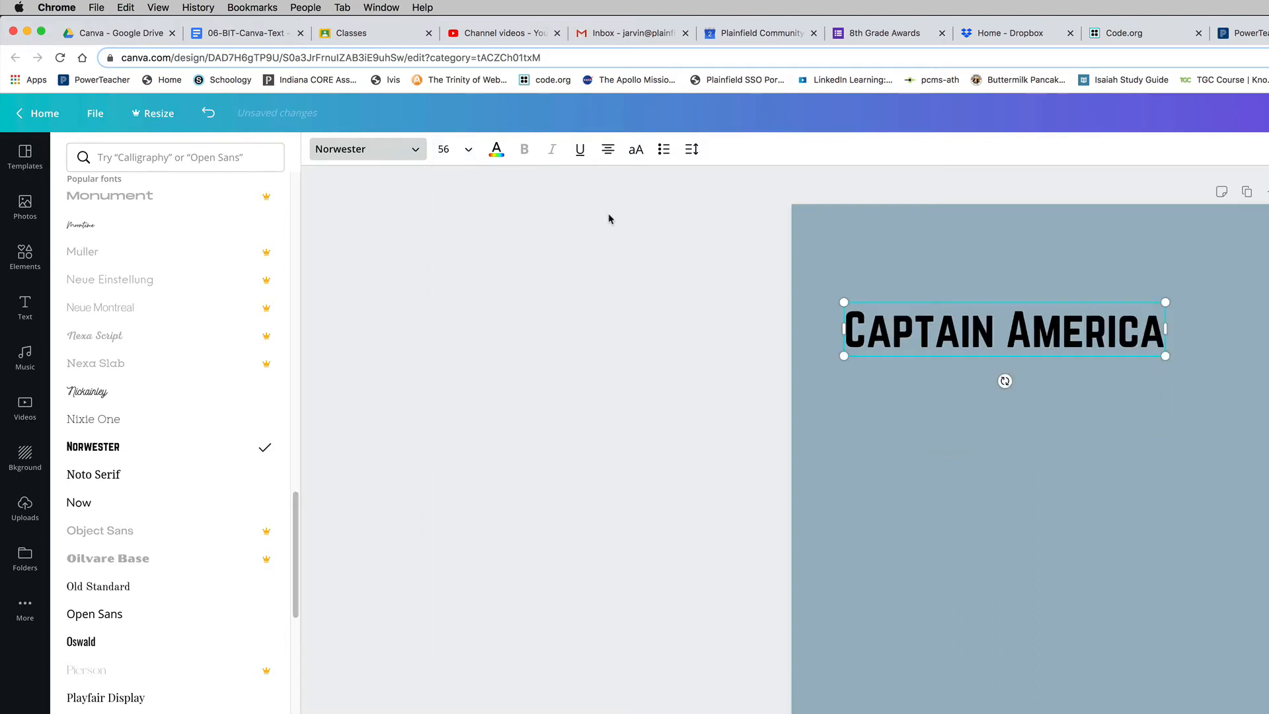
pyautogui.click(497, 149)
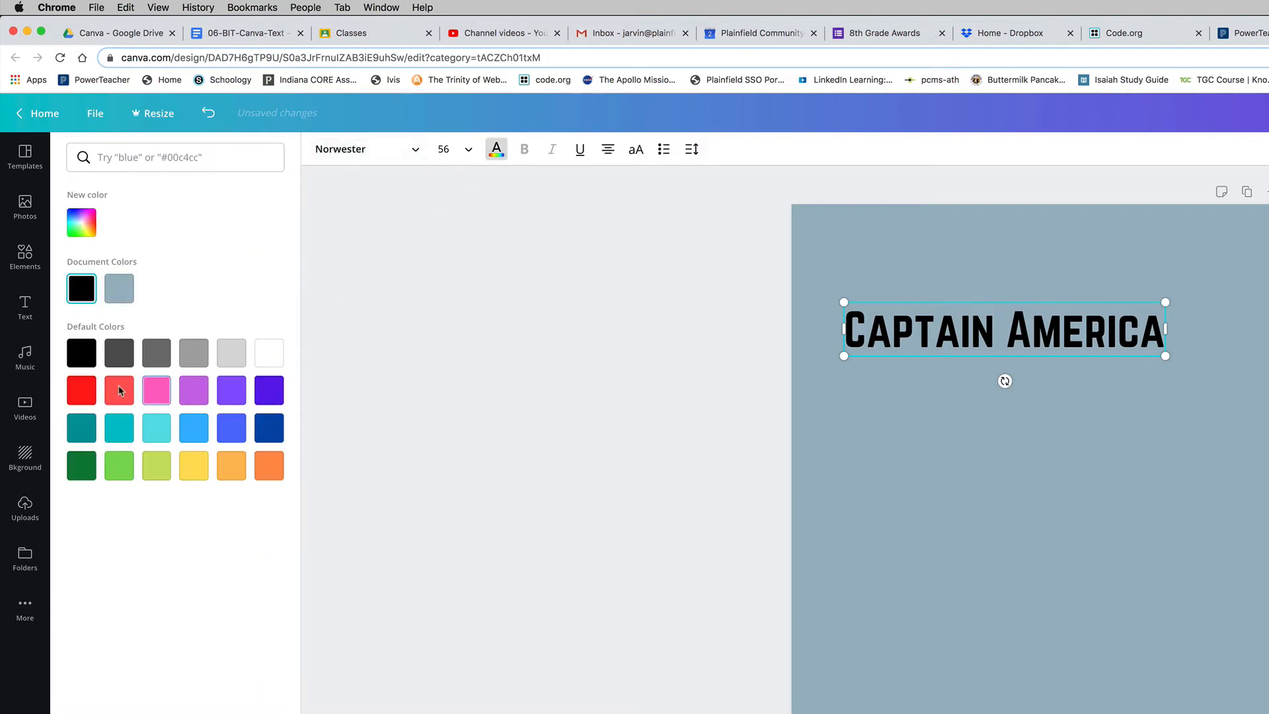
pyautogui.click(79, 390)
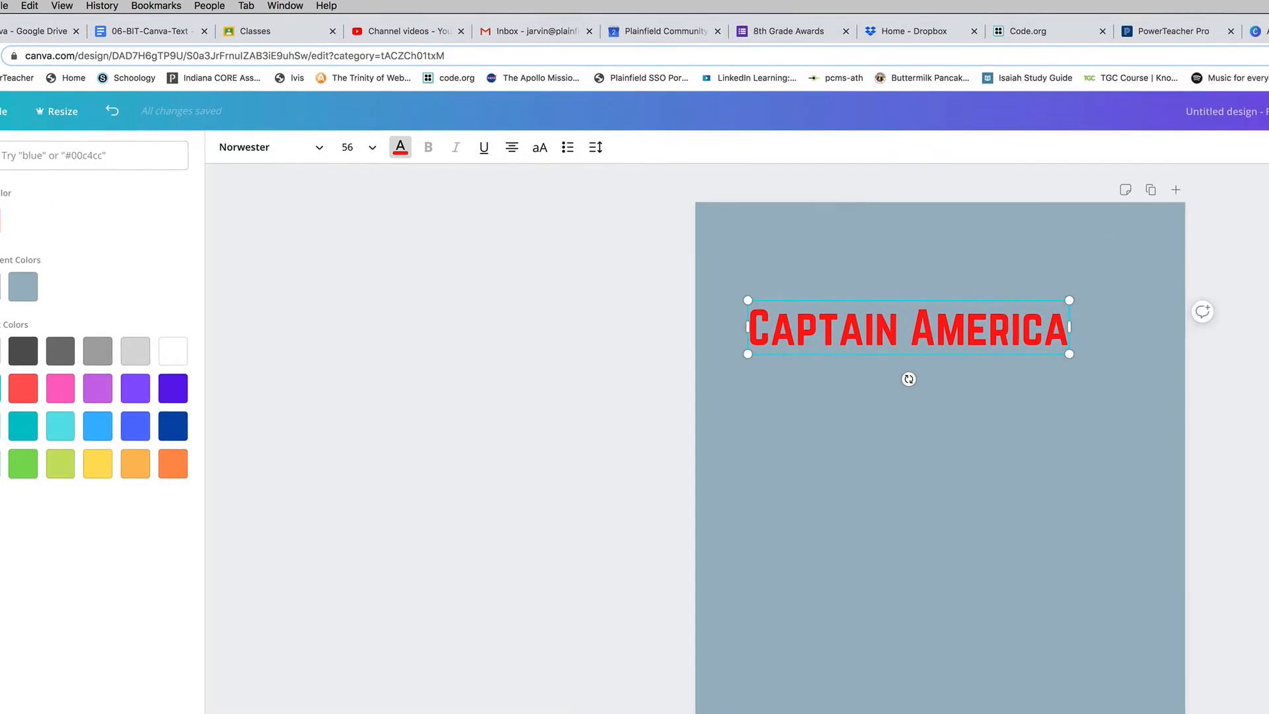
# Examine the transparency setting of the red "Captain America" heading
pyautogui.click(1169, 144)
pyautogui.moveTo(1128, 176); pyautogui.dragTo(1156, 173)
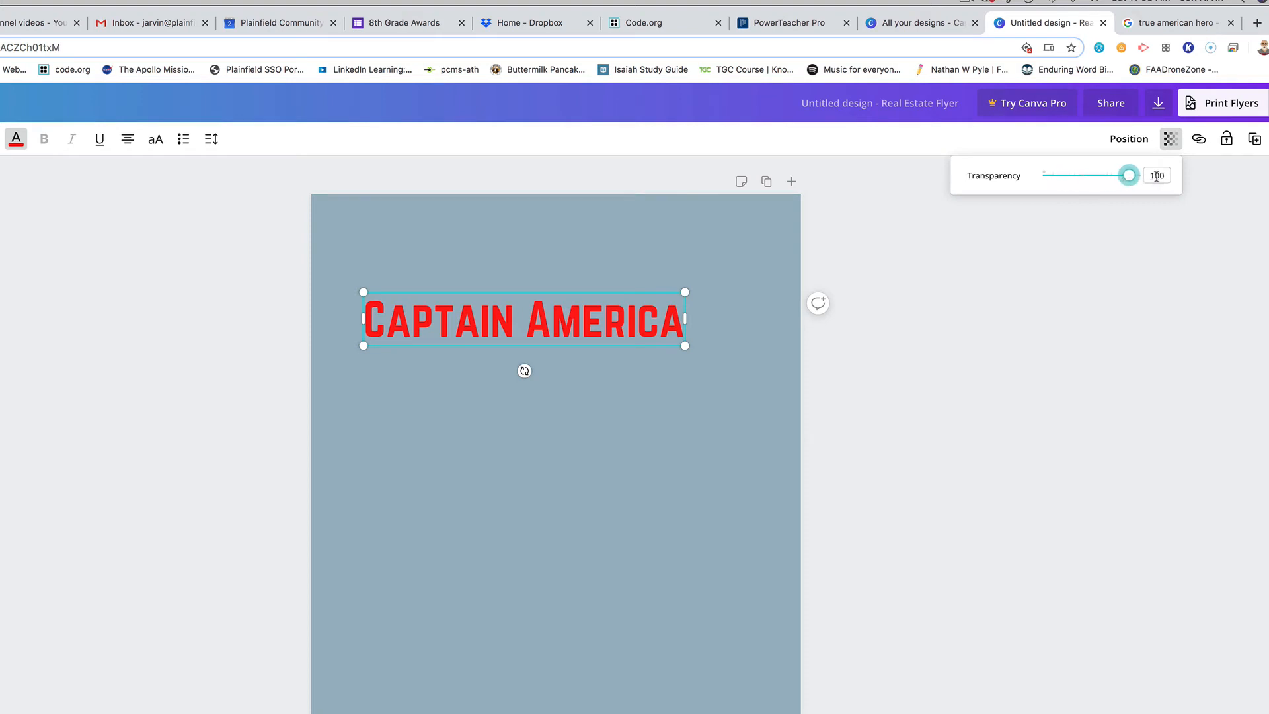
pyautogui.click(1088, 242)
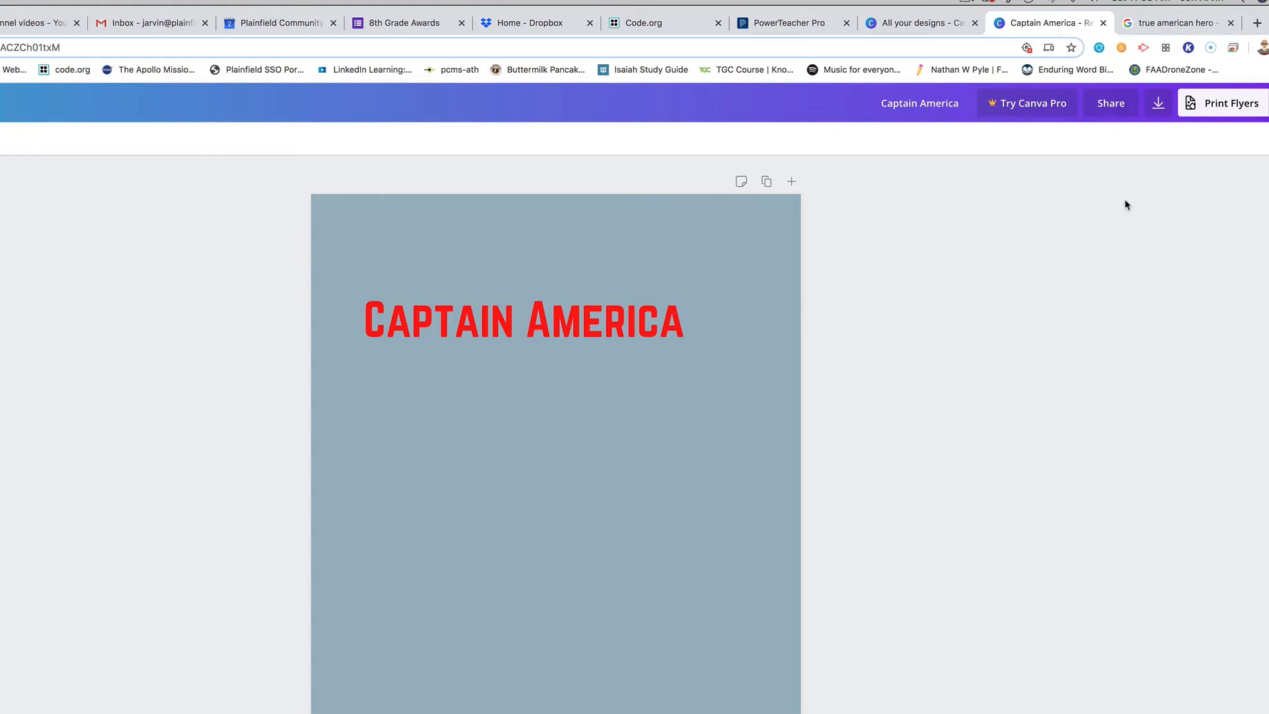
# Duplicate the red "Captain America" heading and place the copy below the original, shifted slightly to the right
pyautogui.click(568, 344)
pyautogui.click(1255, 140)
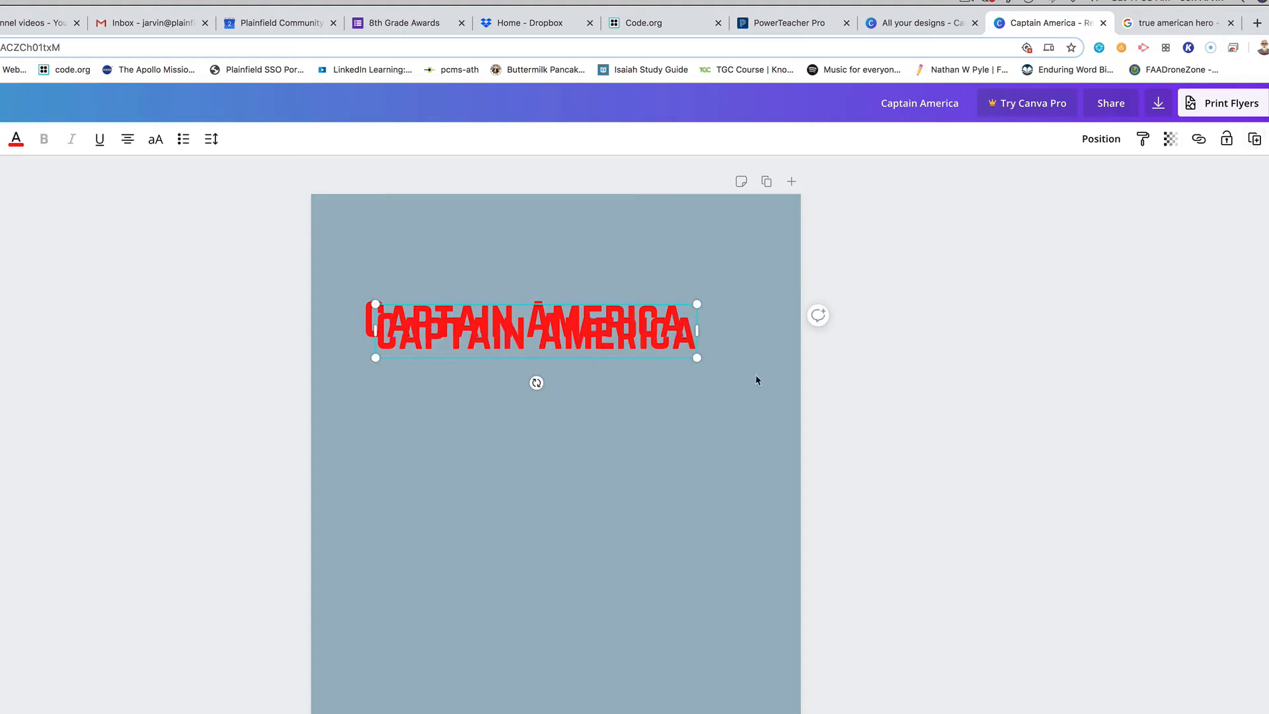
pyautogui.moveTo(637, 361); pyautogui.dragTo(703, 417)
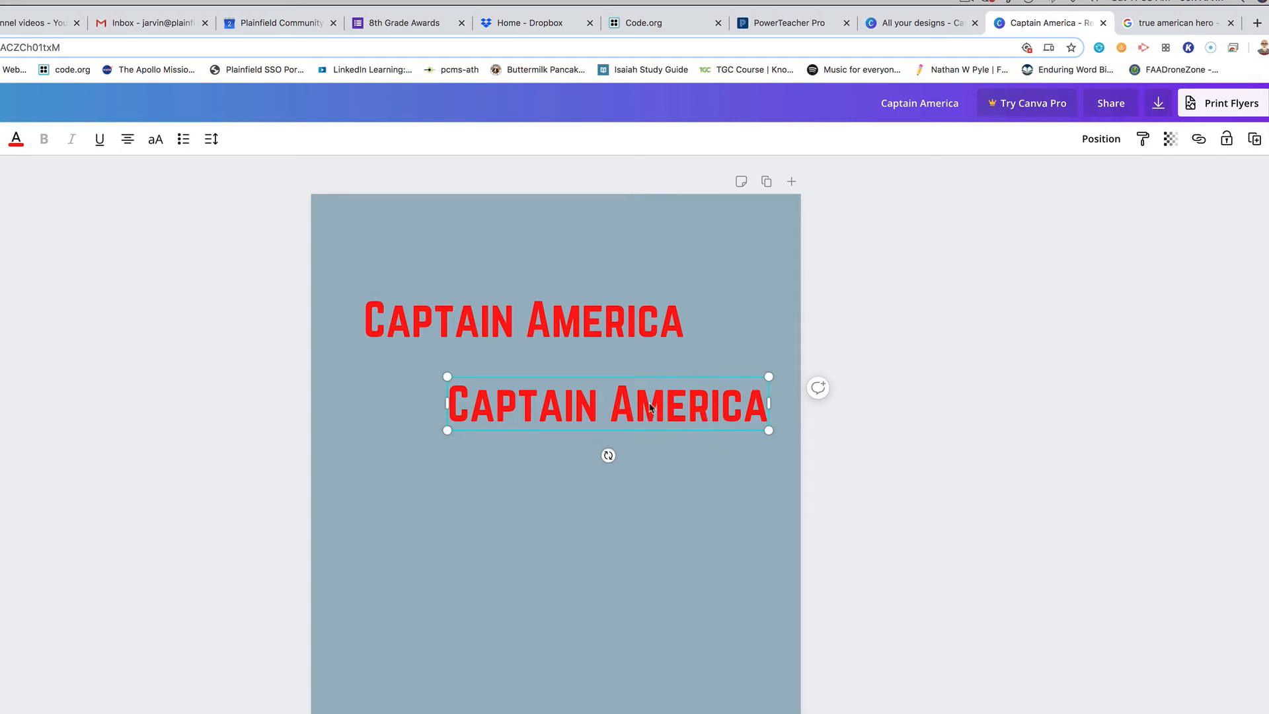
pyautogui.moveTo(651, 408); pyautogui.dragTo(629, 415)
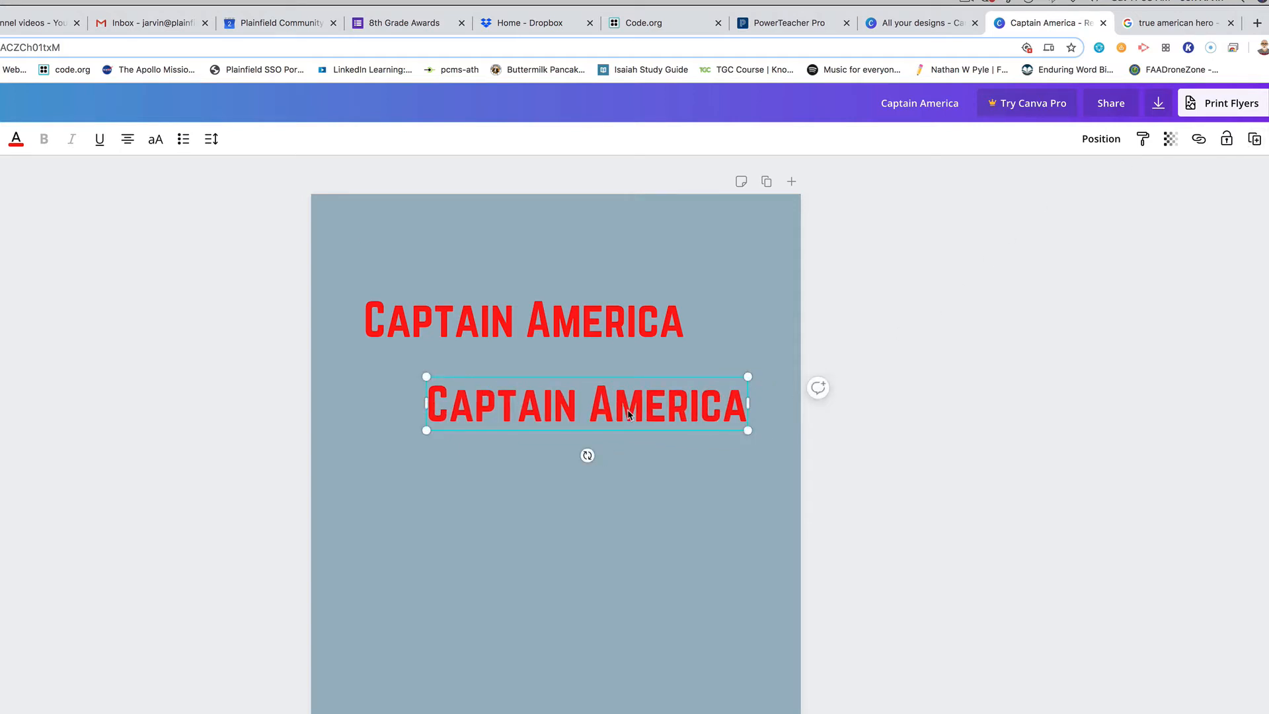
# Delete the duplicate "Captain America" heading and move the original up near the top of the page
pyautogui.press('Delete')
pyautogui.click(640, 345)
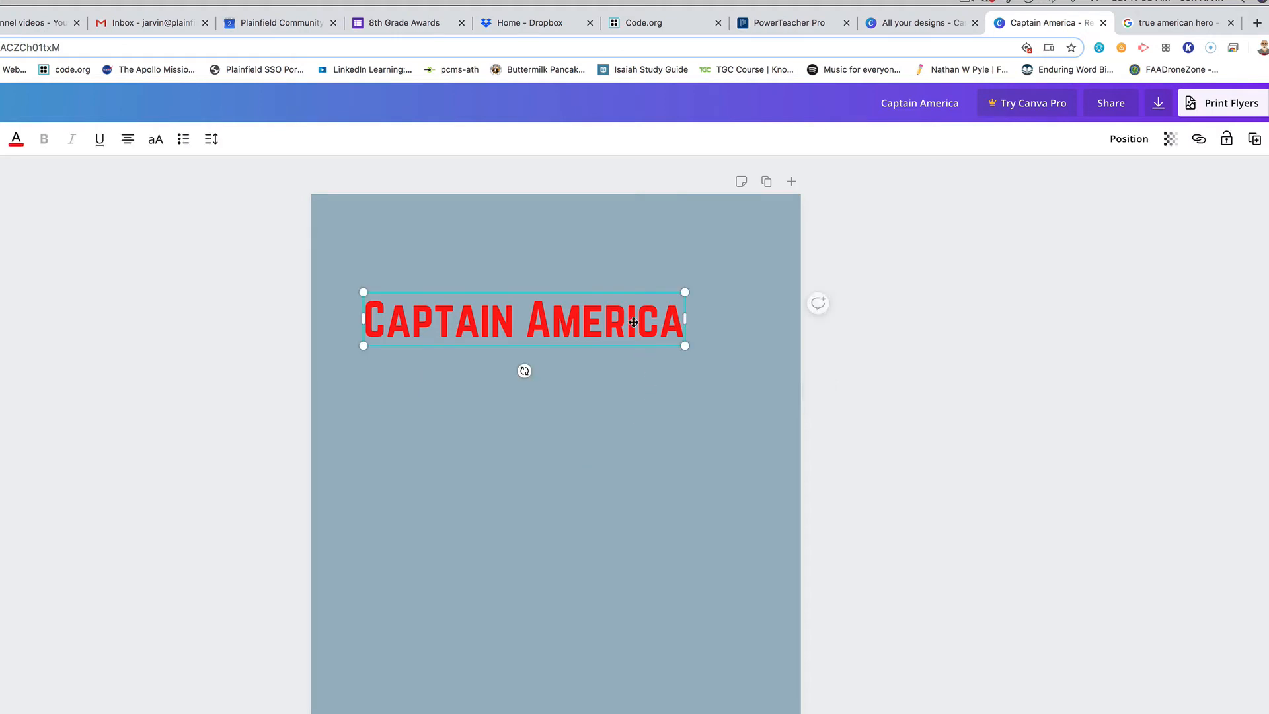
pyautogui.moveTo(640, 344); pyautogui.dragTo(627, 286)
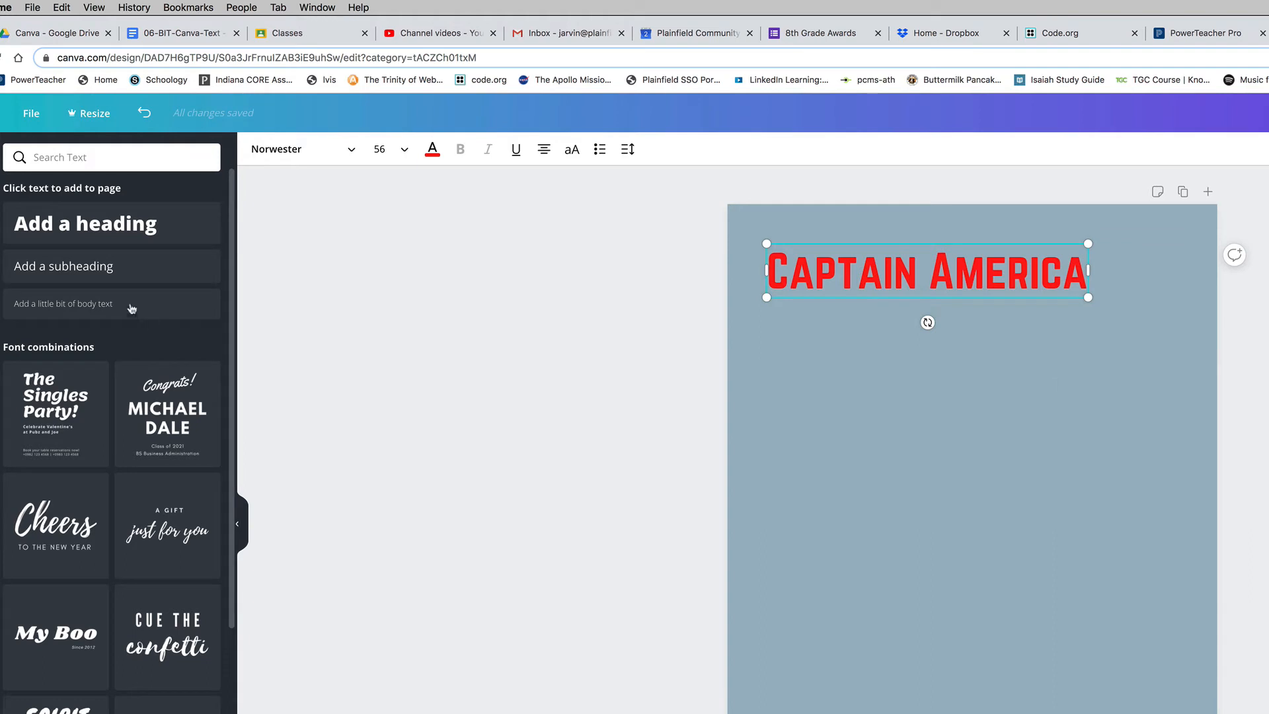
# Add a subheading below the "Captain America" heading reading "True American Hero!"
pyautogui.click(111, 276)
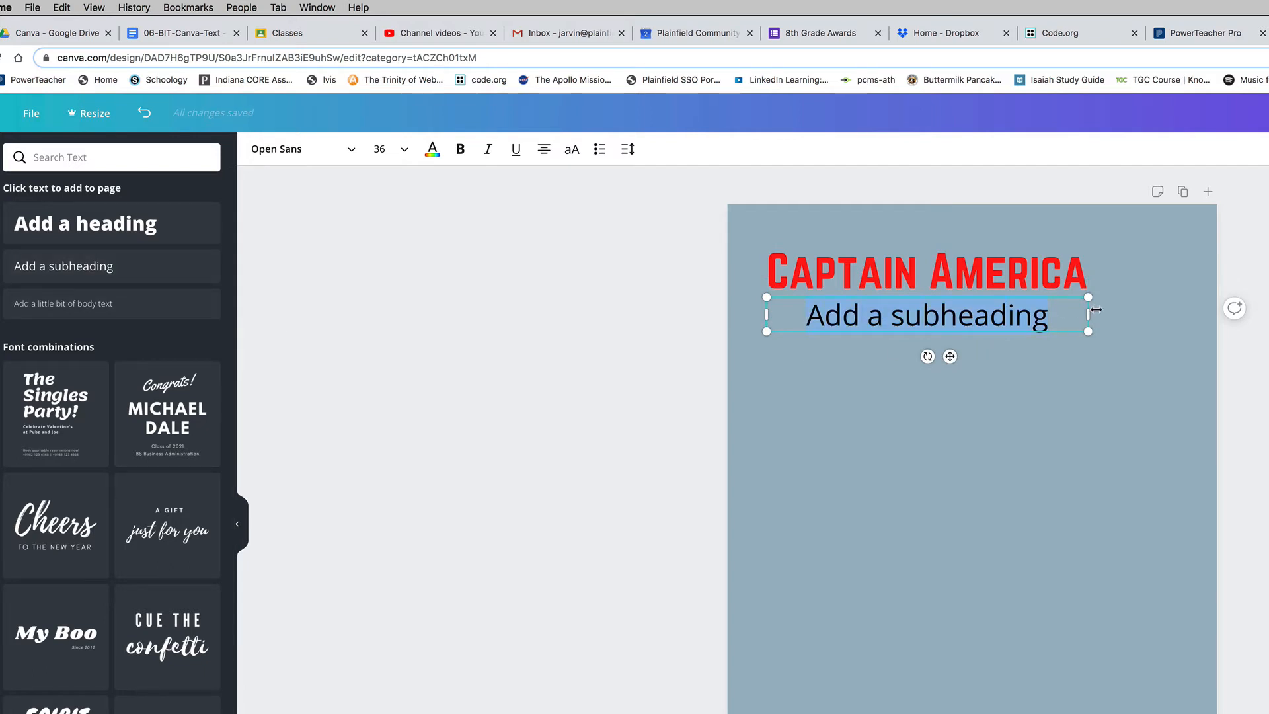
pyautogui.write('True Am')
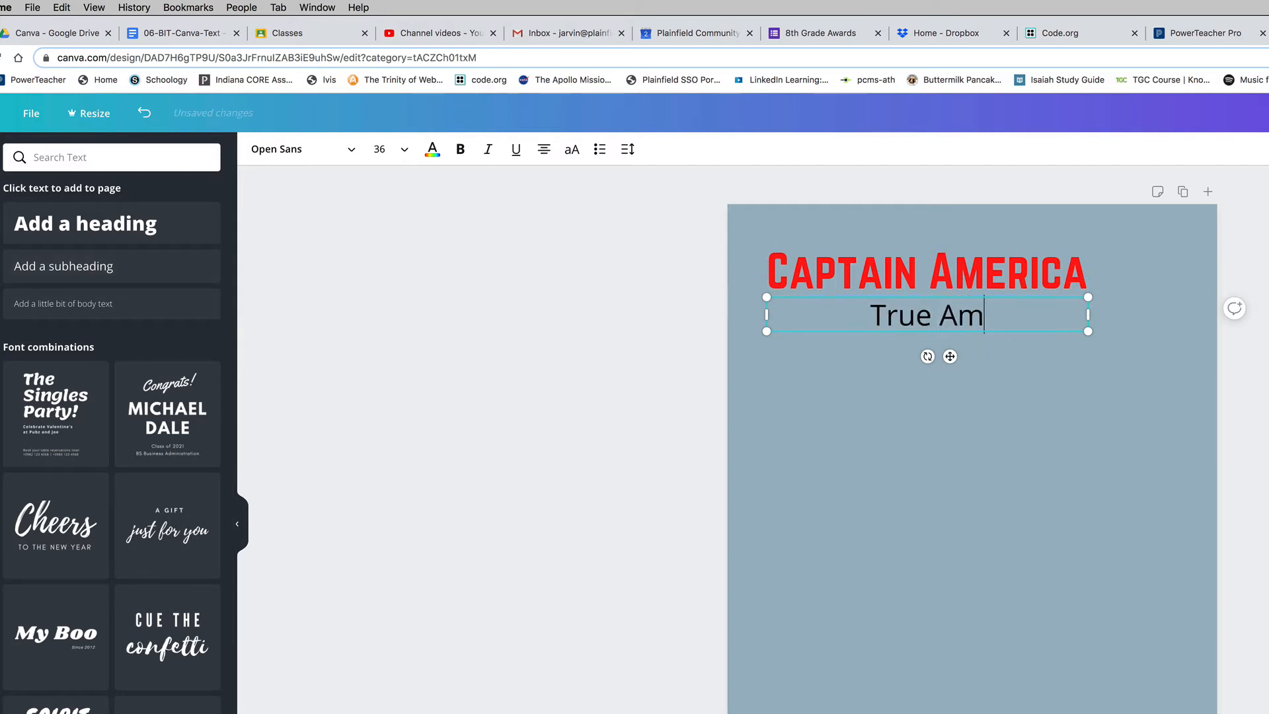
pyautogui.write('erican He')
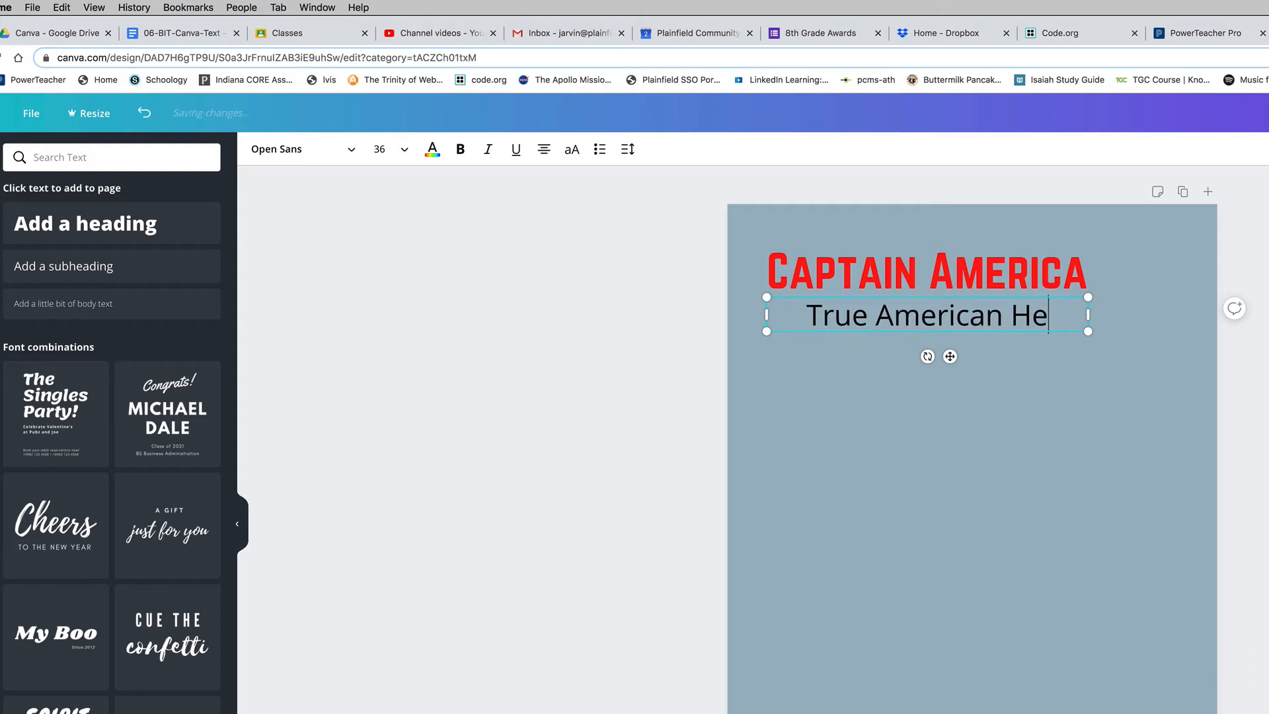
pyautogui.write('ro!')
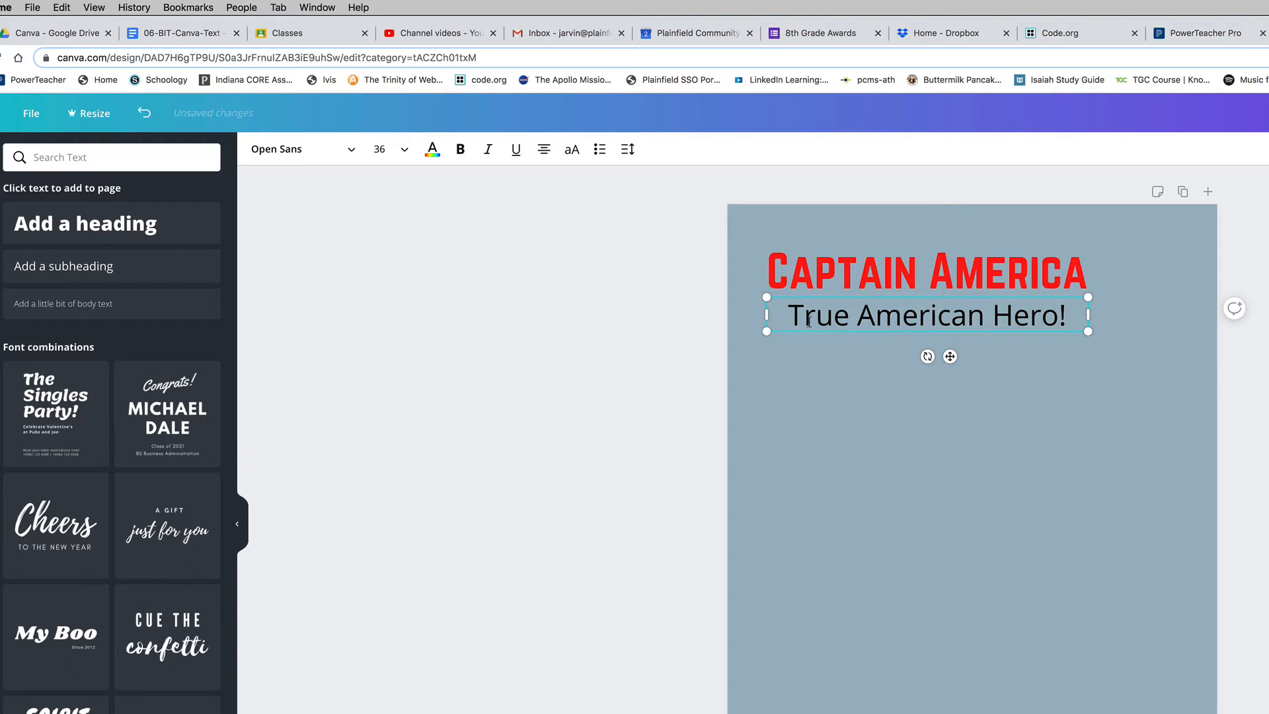
# Change the font of the whole "True American Hero!" subheading to Allura
pyautogui.moveTo(788, 317); pyautogui.dragTo(934, 316)
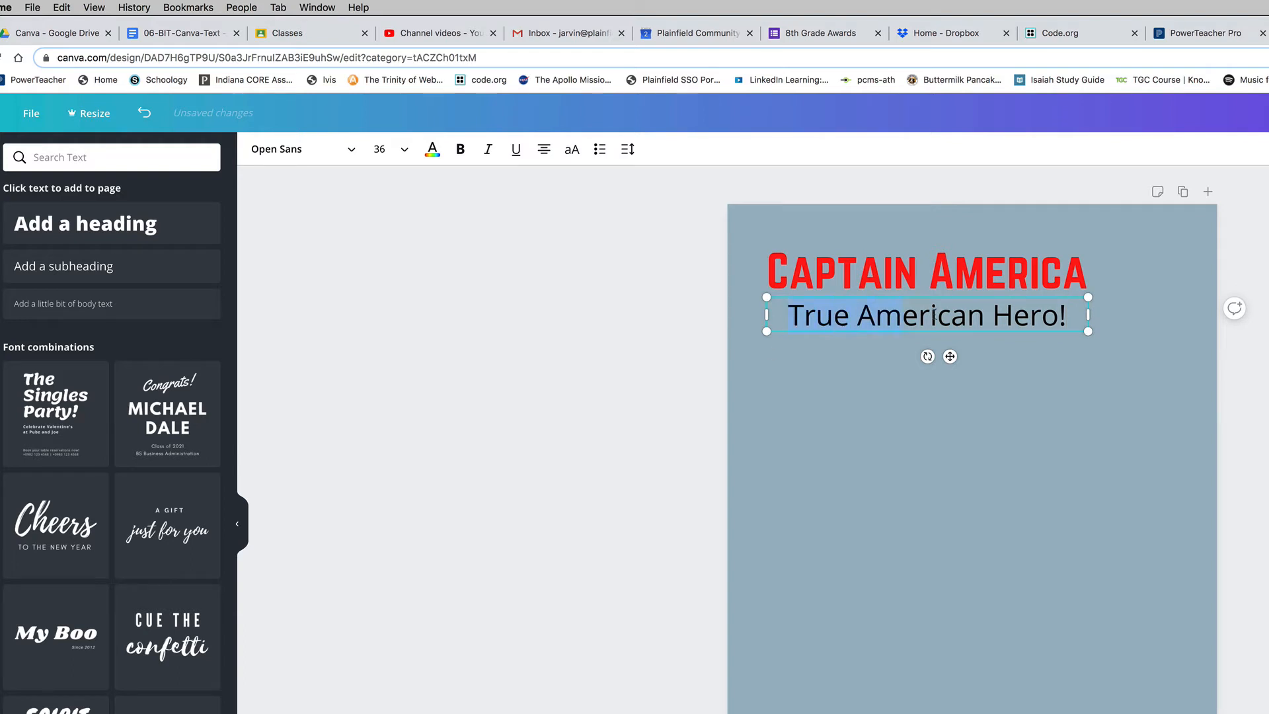
pyautogui.click(1077, 320)
pyautogui.click(933, 323)
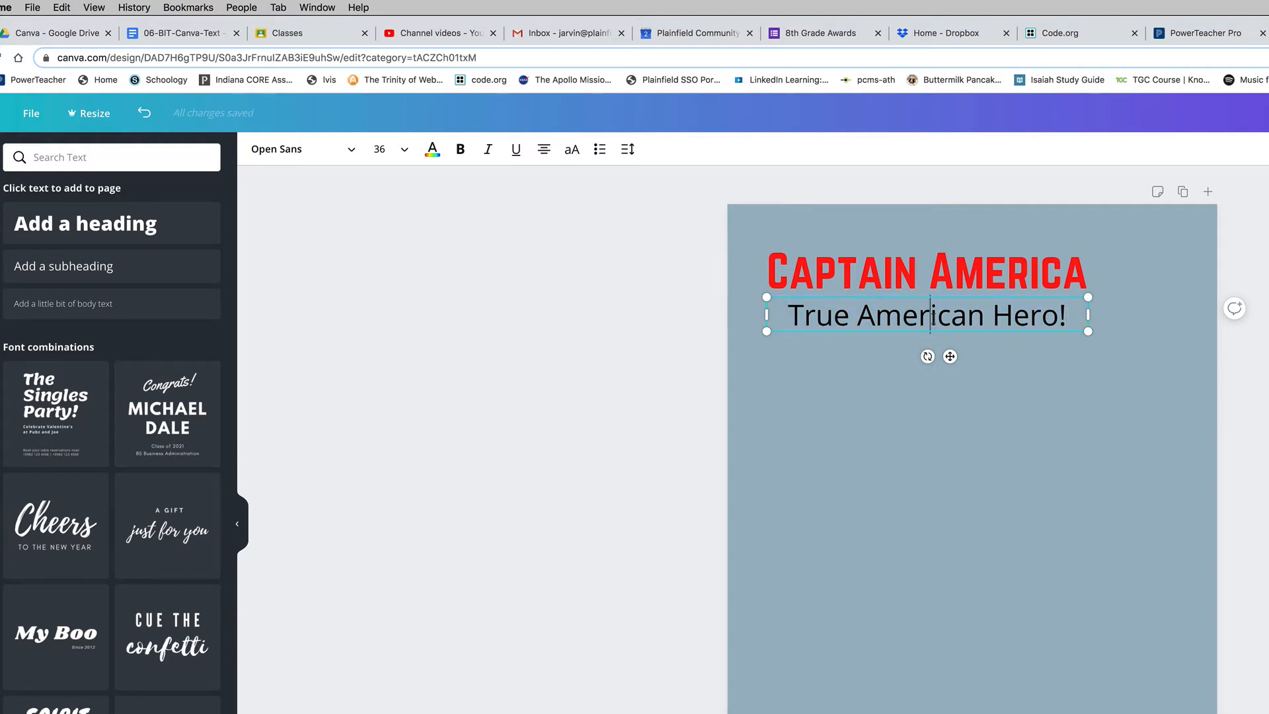
pyautogui.click(352, 156)
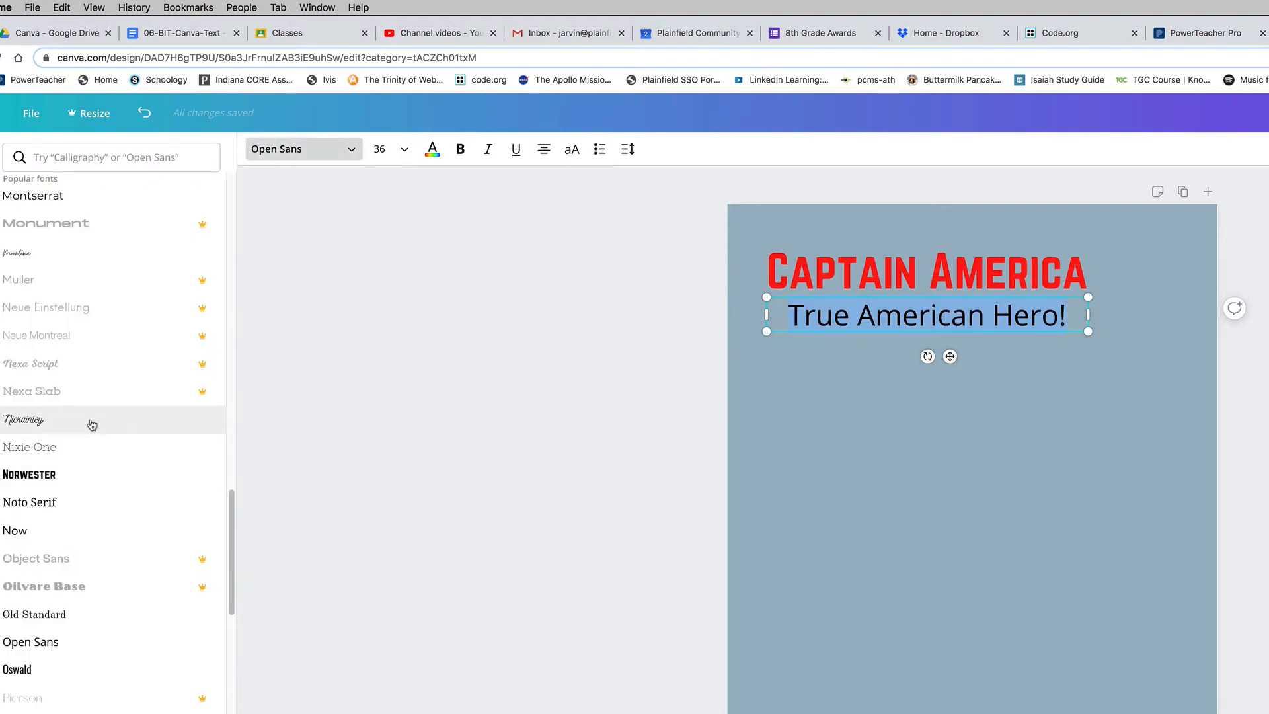
pyautogui.scroll(-8, 88, 423)
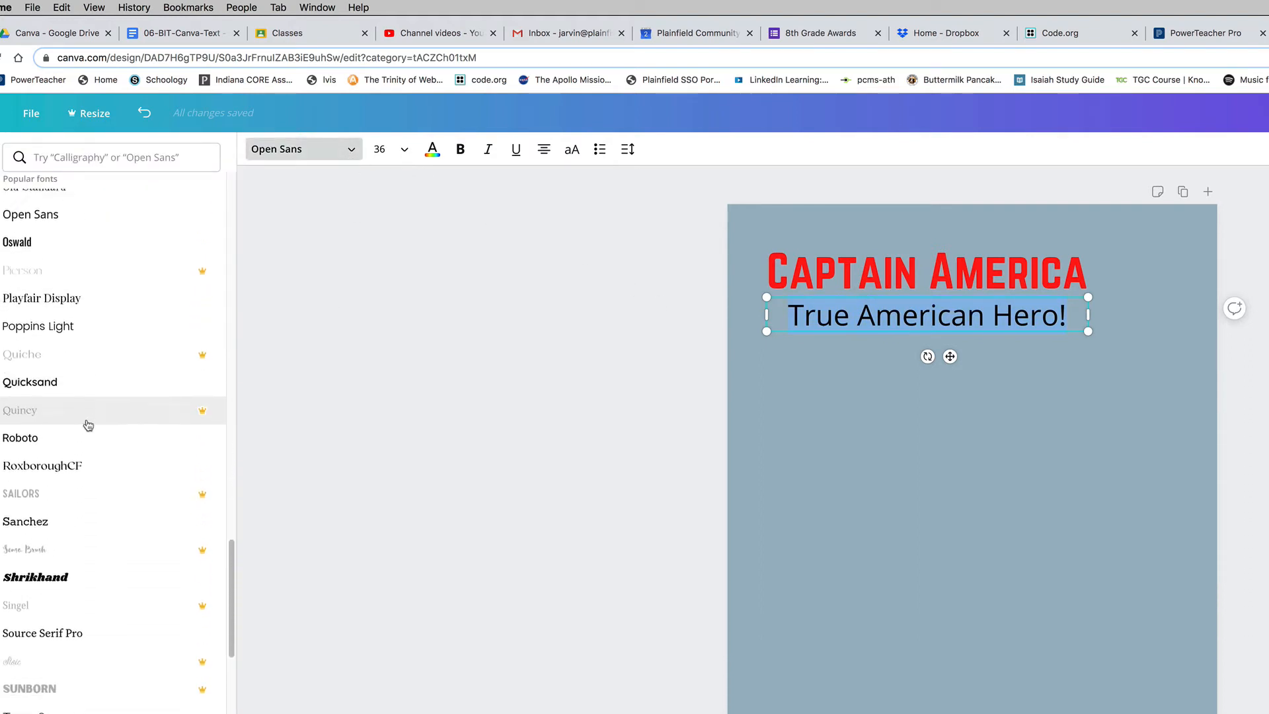
pyautogui.scroll(-6, 88, 424)
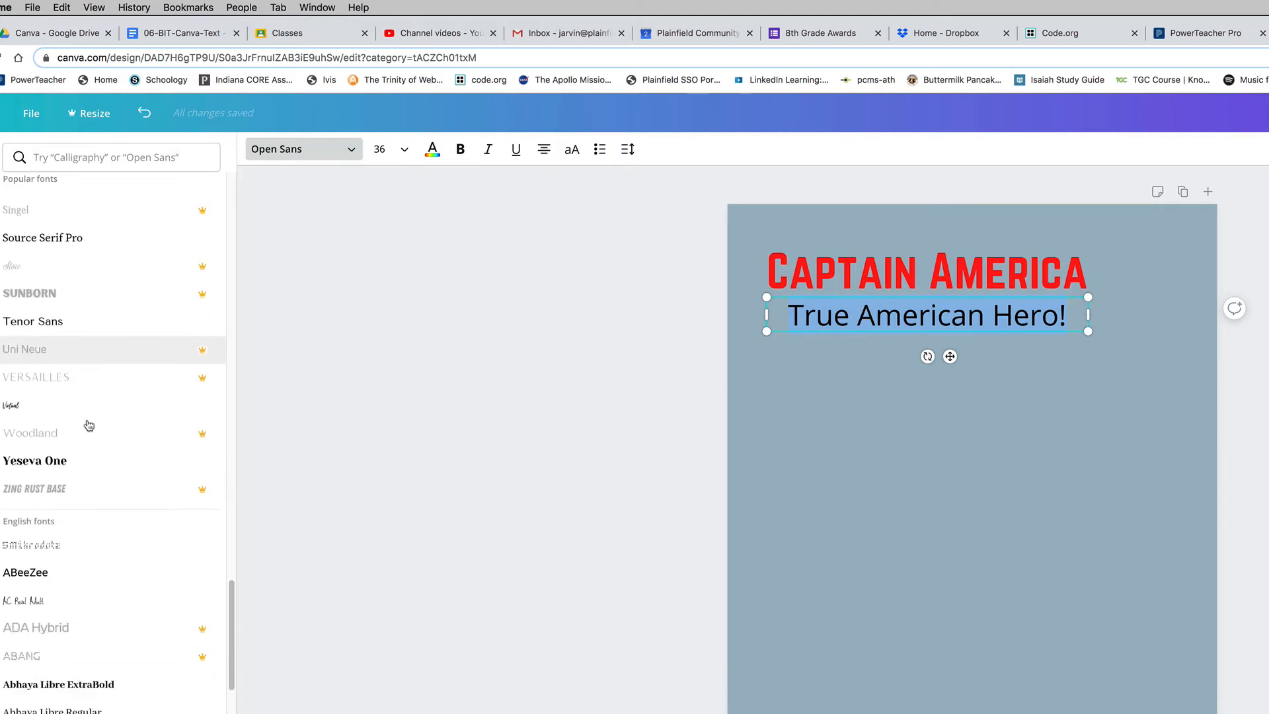
pyautogui.scroll(-7, 99, 554)
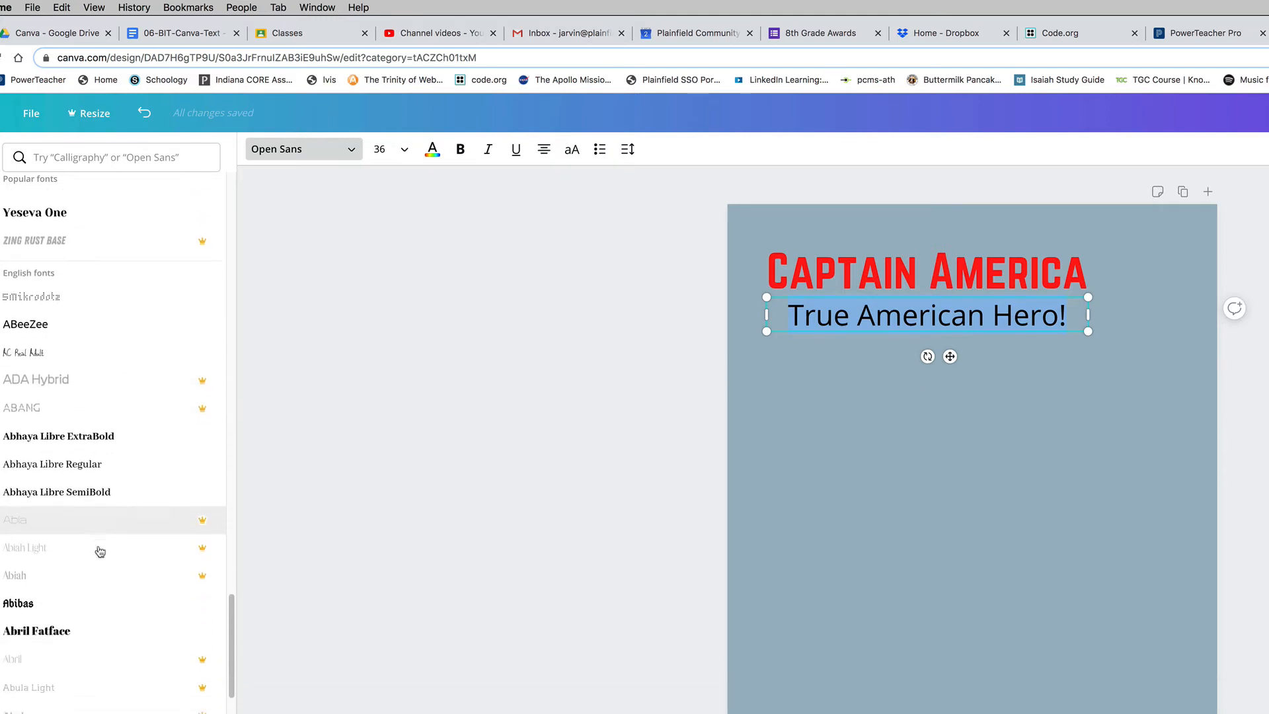
pyautogui.scroll(-5, 99, 552)
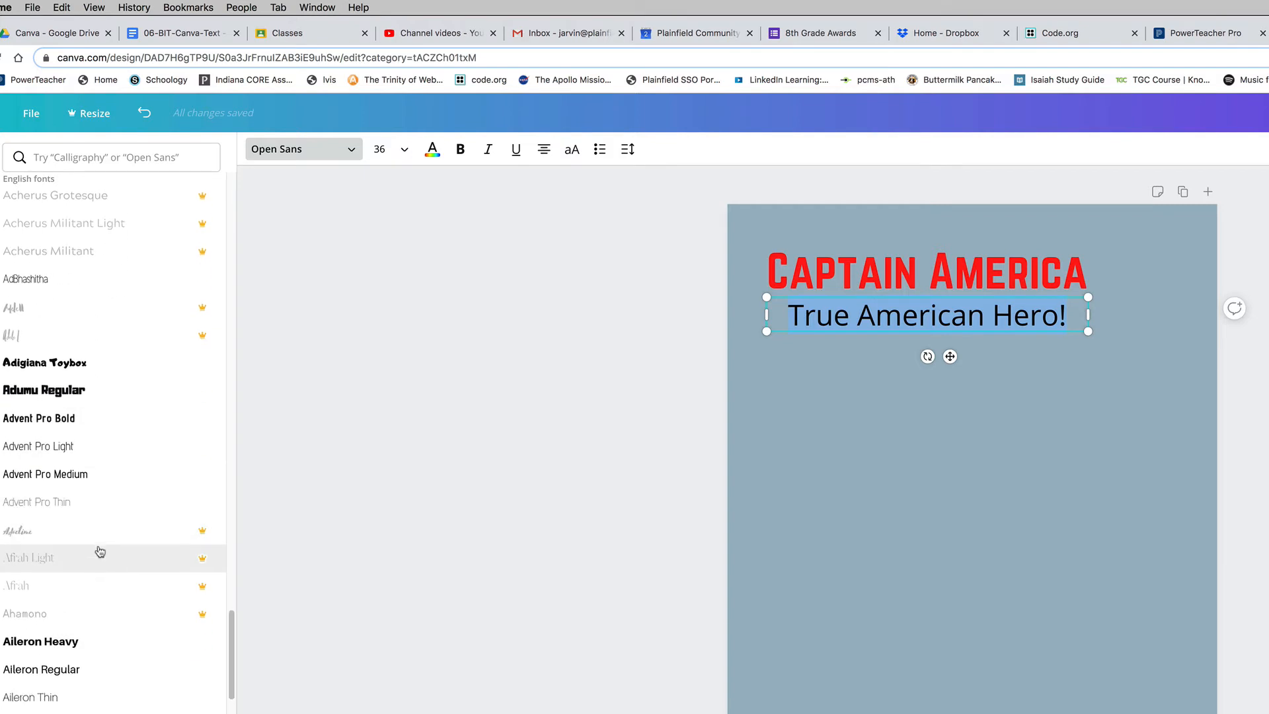
pyautogui.scroll(-6, 100, 550)
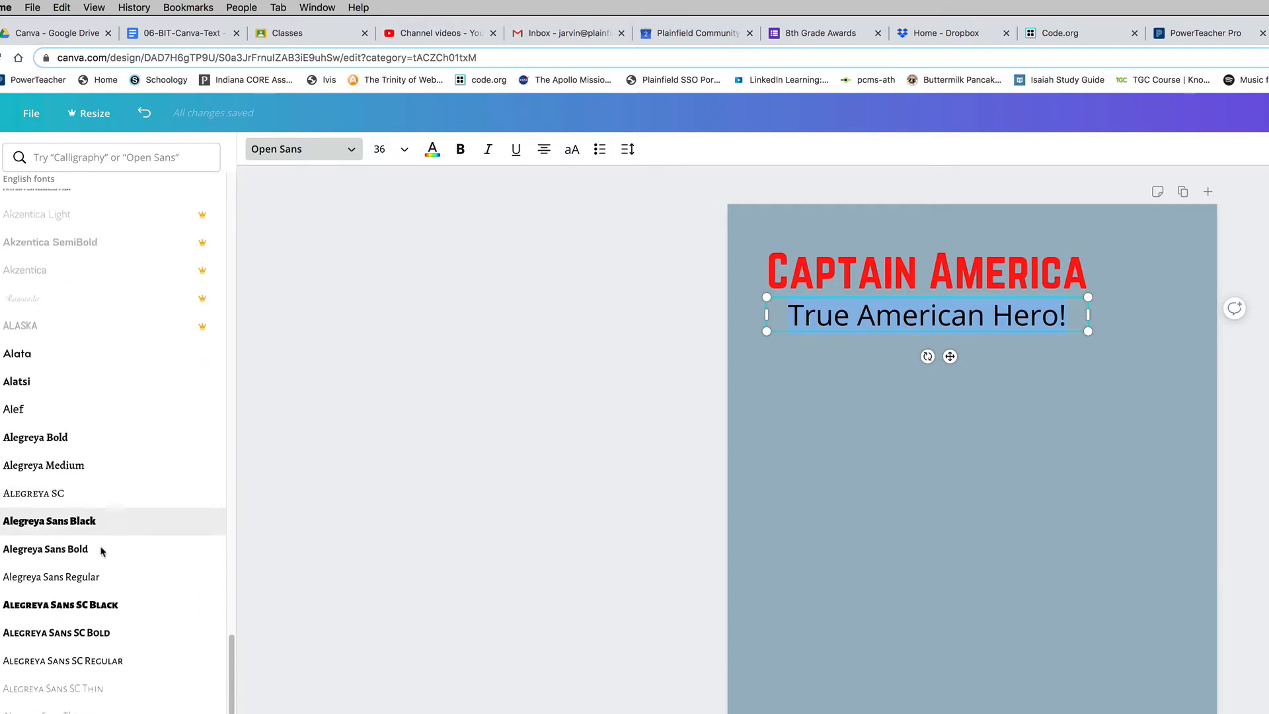
pyautogui.scroll(-6, 101, 552)
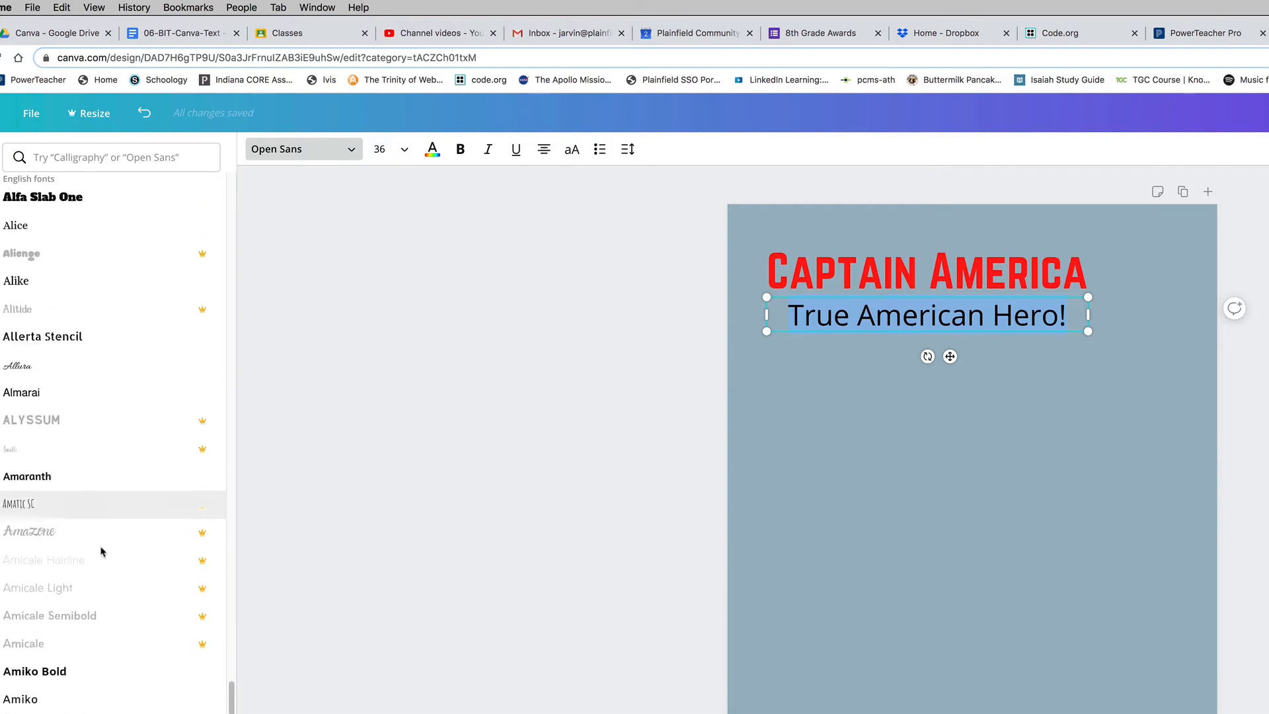
pyautogui.scroll(2, 100, 549)
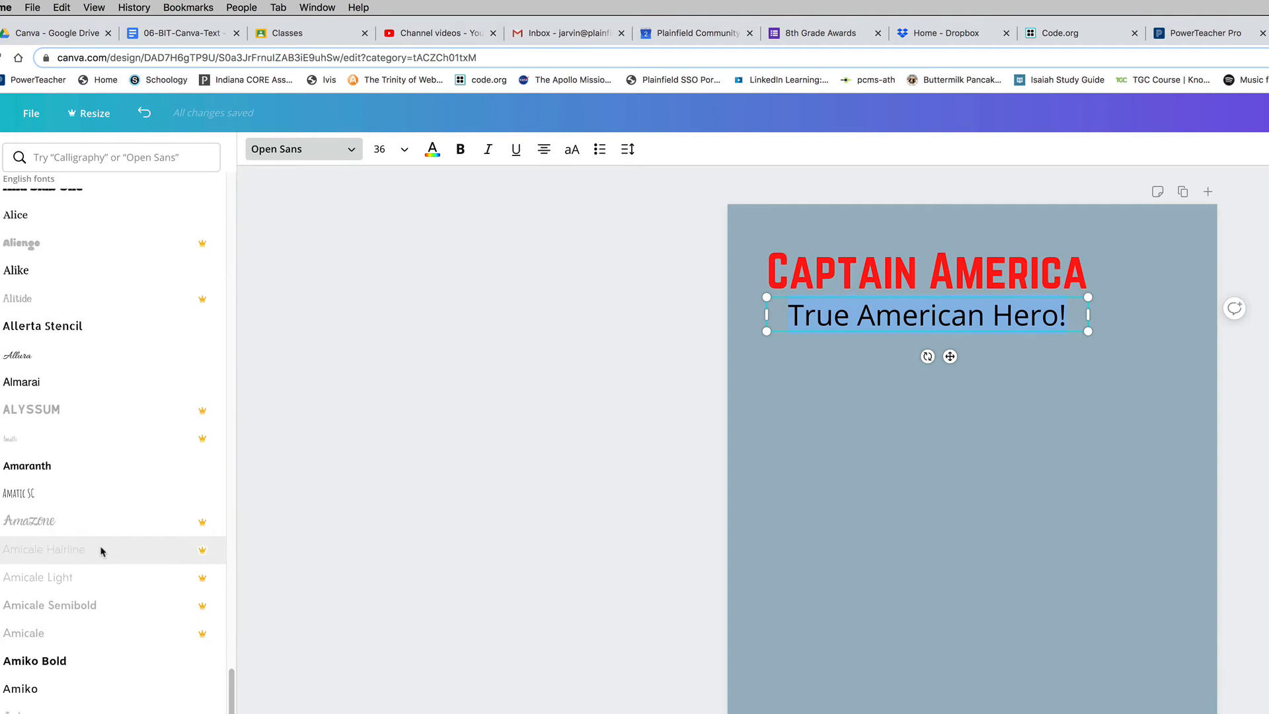
pyautogui.click(17, 352)
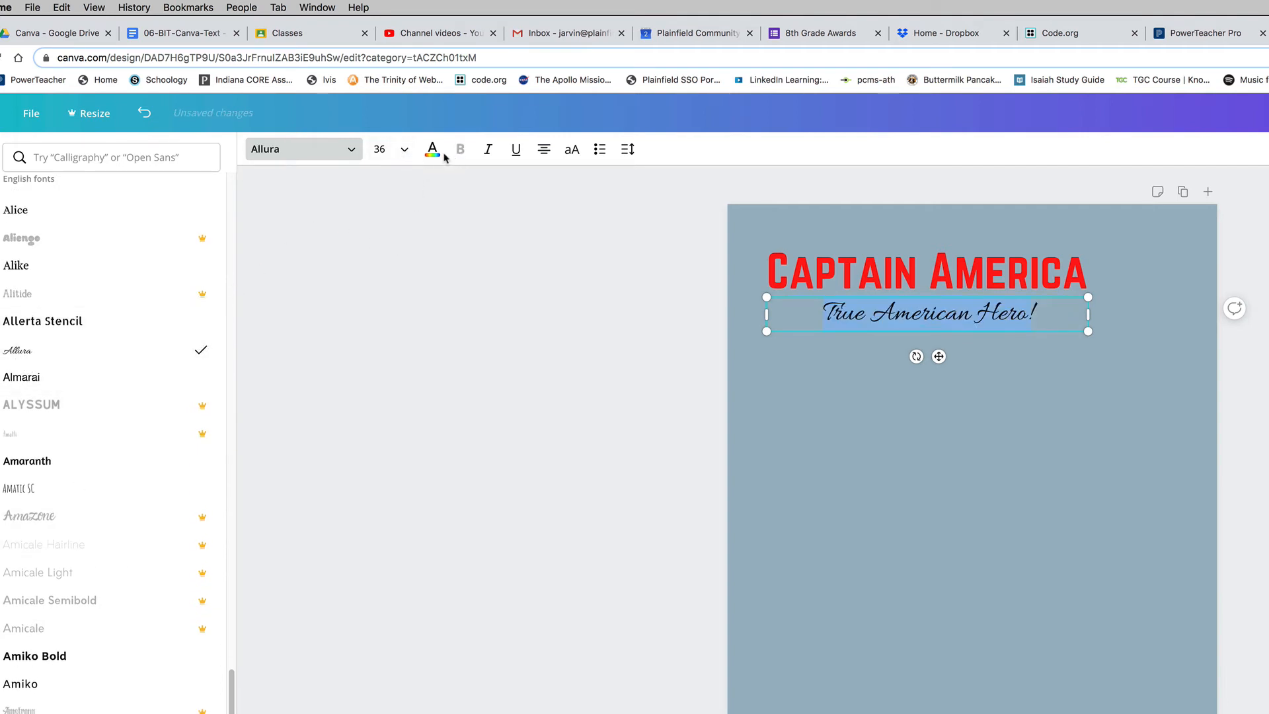
# Set the "True American Hero!" subheading's font size to 48 and its text color to the default dark violet
pyautogui.click(402, 150)
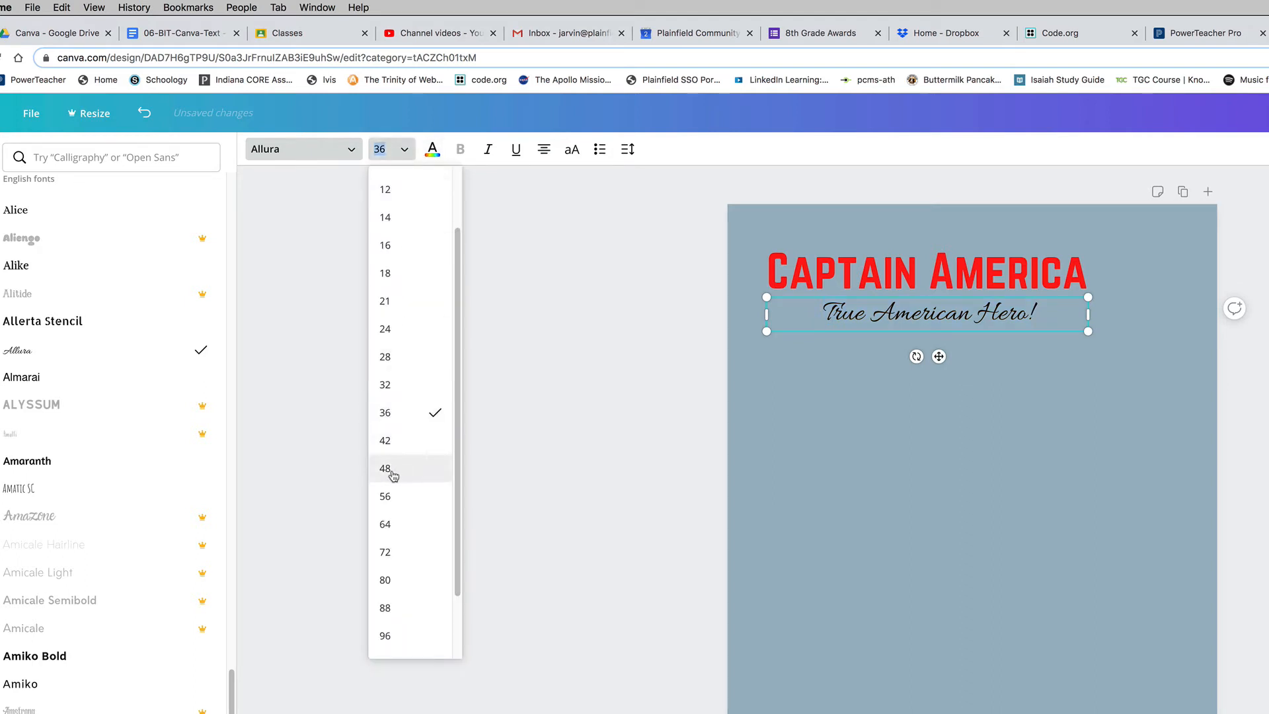
pyautogui.click(393, 475)
pyautogui.click(432, 149)
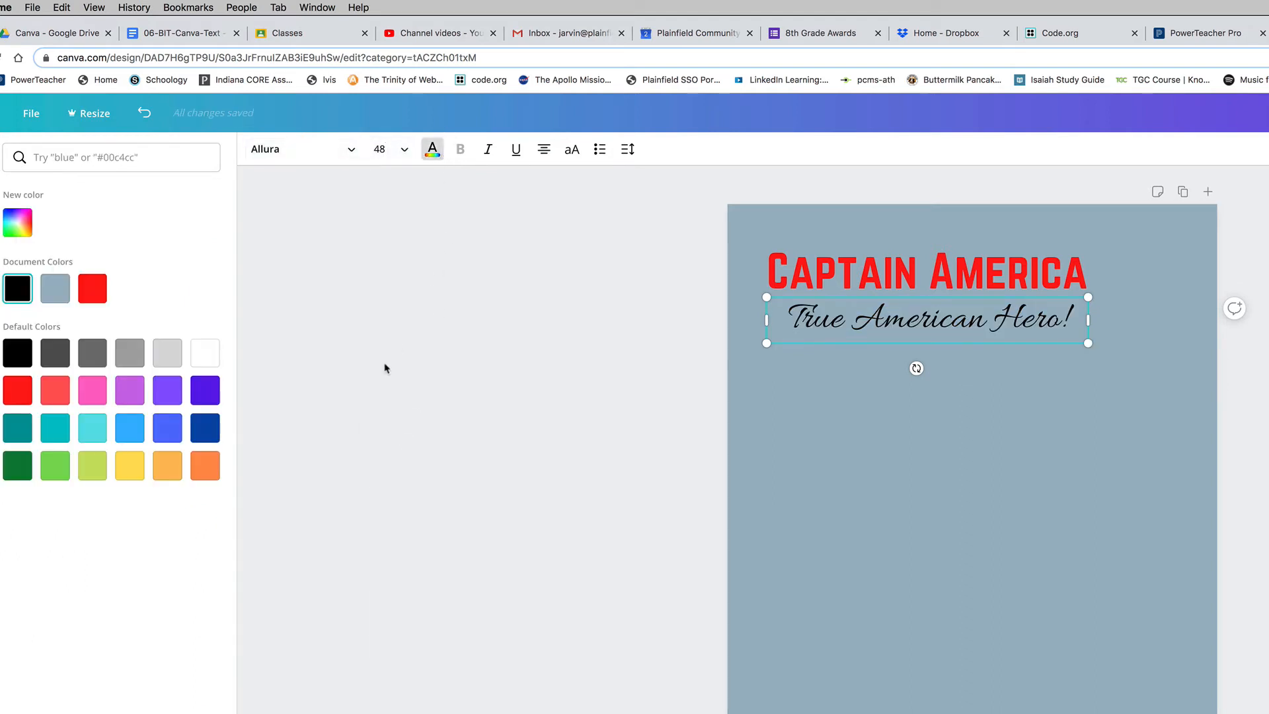
pyautogui.click(206, 473)
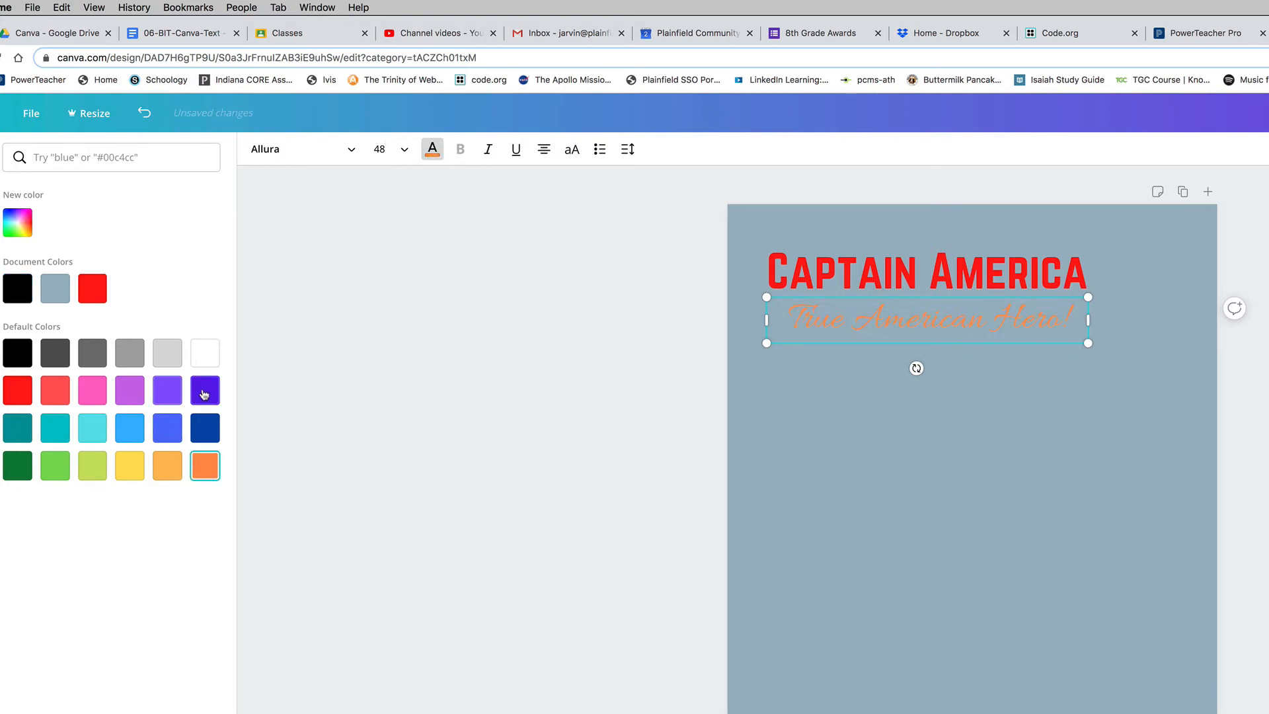
pyautogui.click(204, 395)
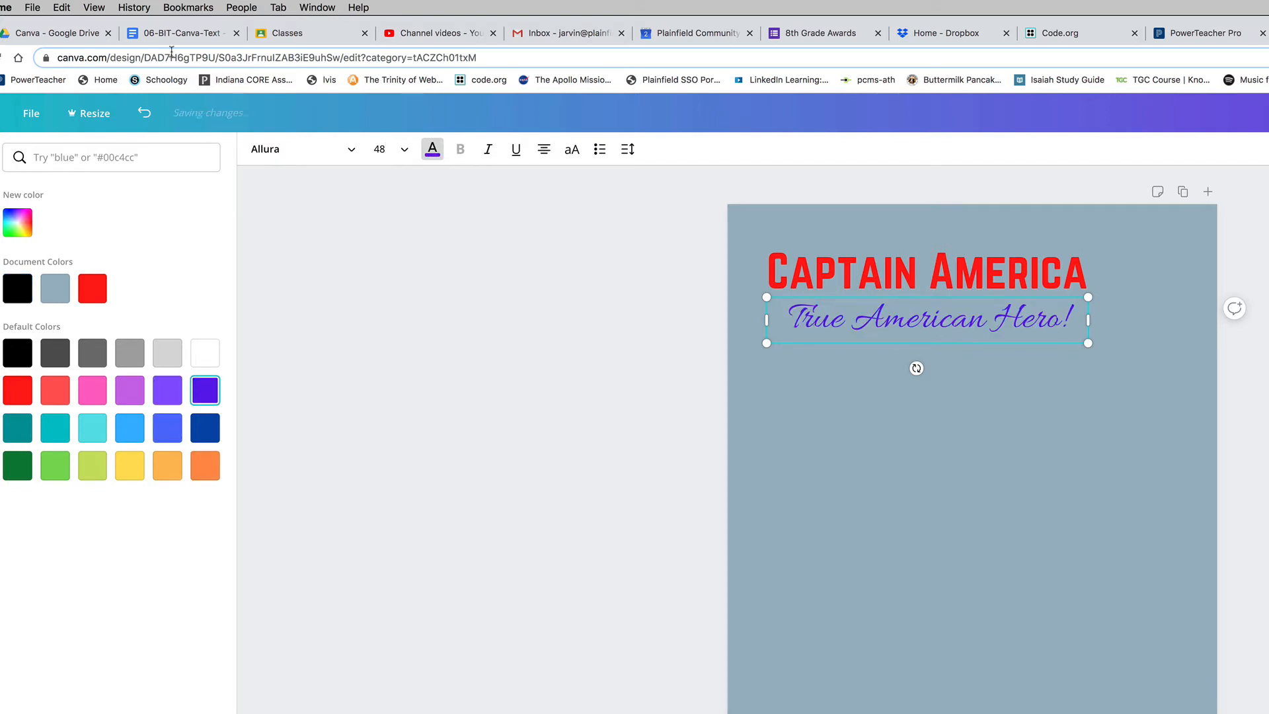
# Widen the "True American Hero!" text box slightly and shift it right and slightly down beneath the "Captain America" heading
pyautogui.click(883, 304)
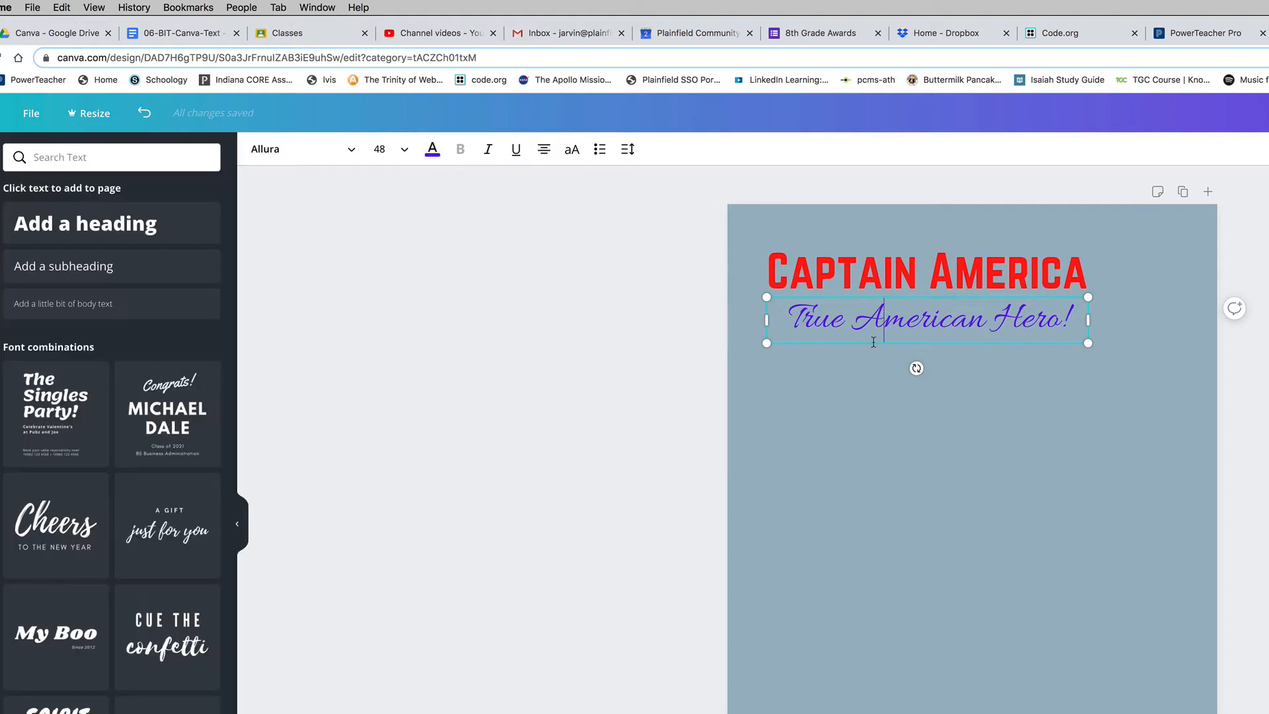
pyautogui.click(837, 357)
pyautogui.click(836, 343)
pyautogui.moveTo(951, 324); pyautogui.dragTo(987, 328)
pyautogui.click(957, 368)
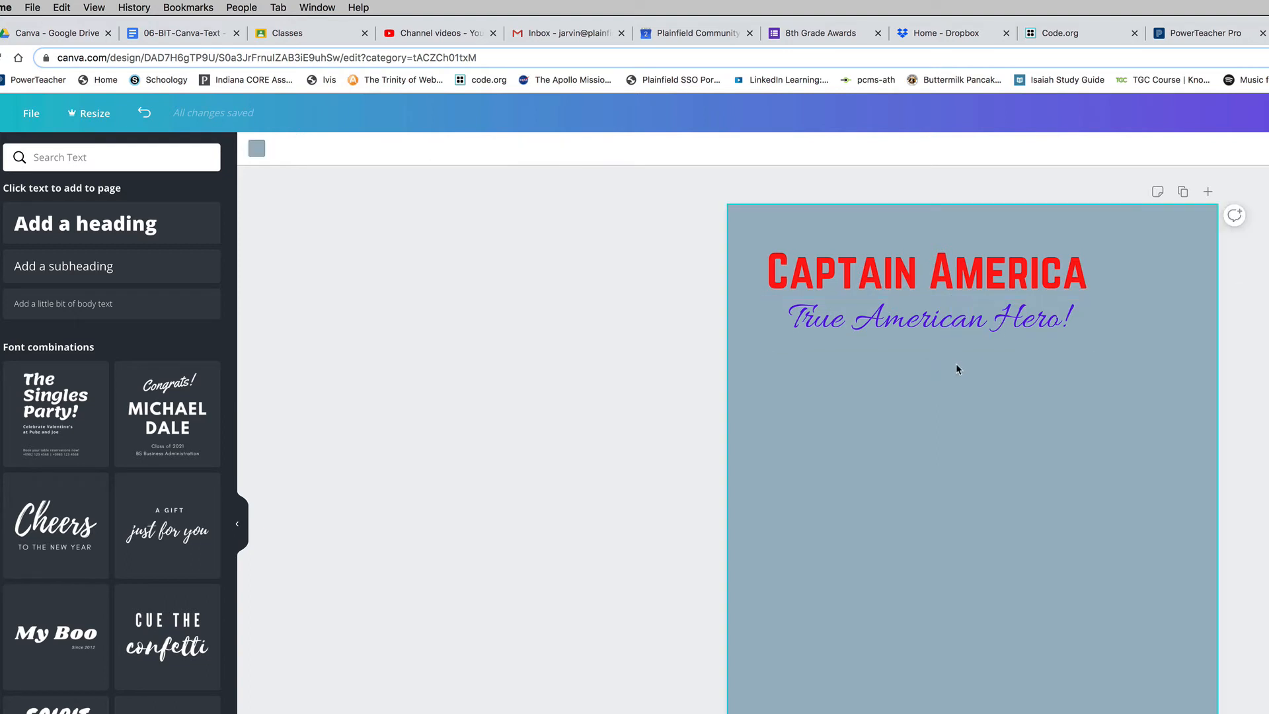
pyautogui.click(1006, 327)
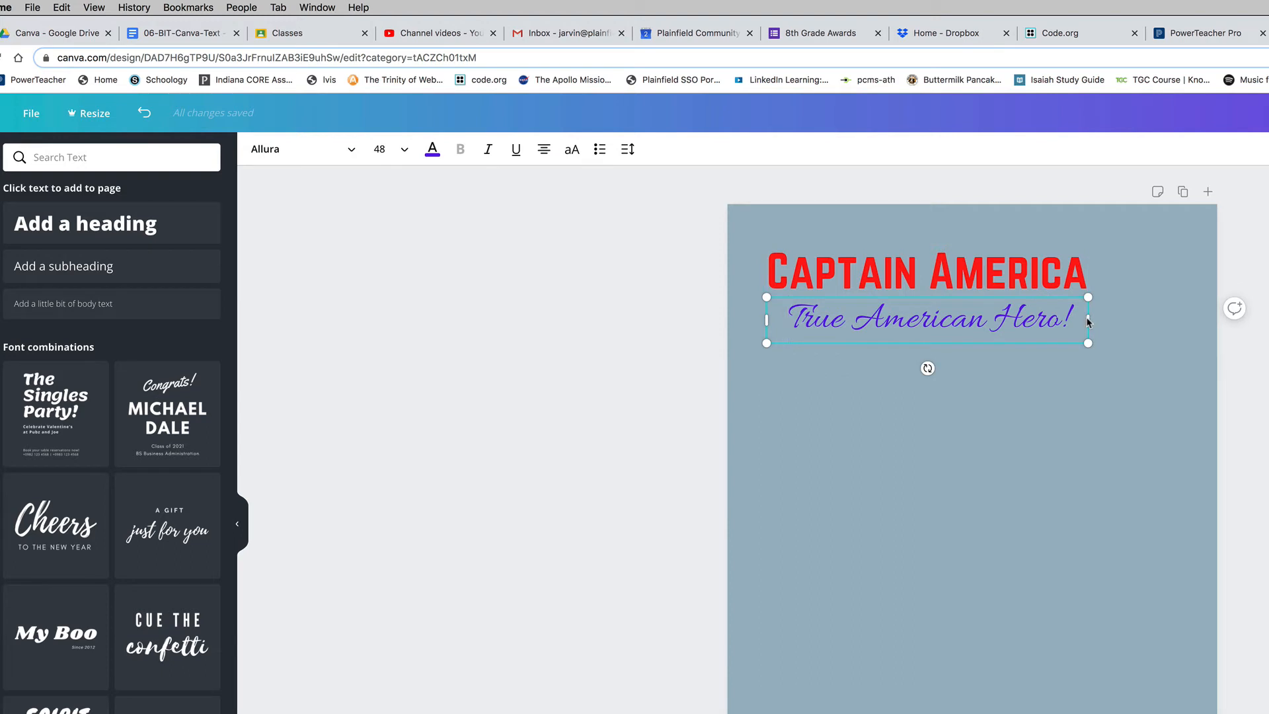
pyautogui.moveTo(1088, 322); pyautogui.dragTo(1133, 321)
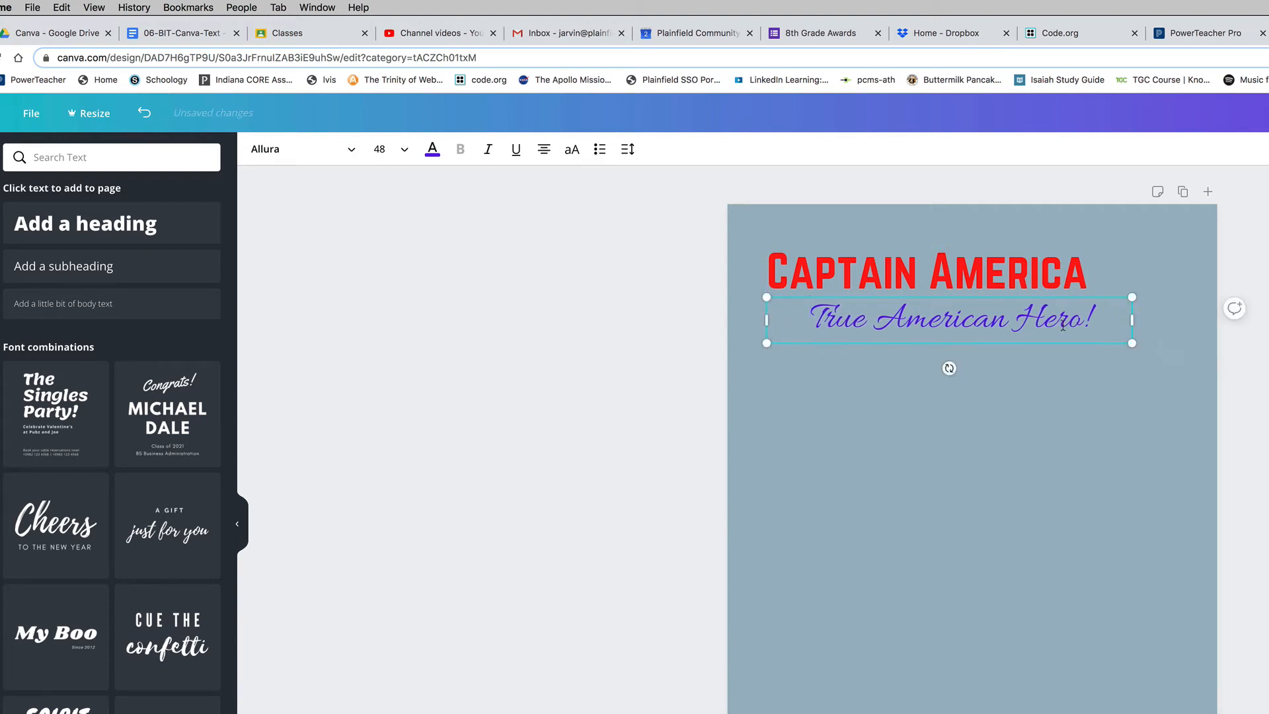
pyautogui.moveTo(1054, 343); pyautogui.dragTo(1124, 349)
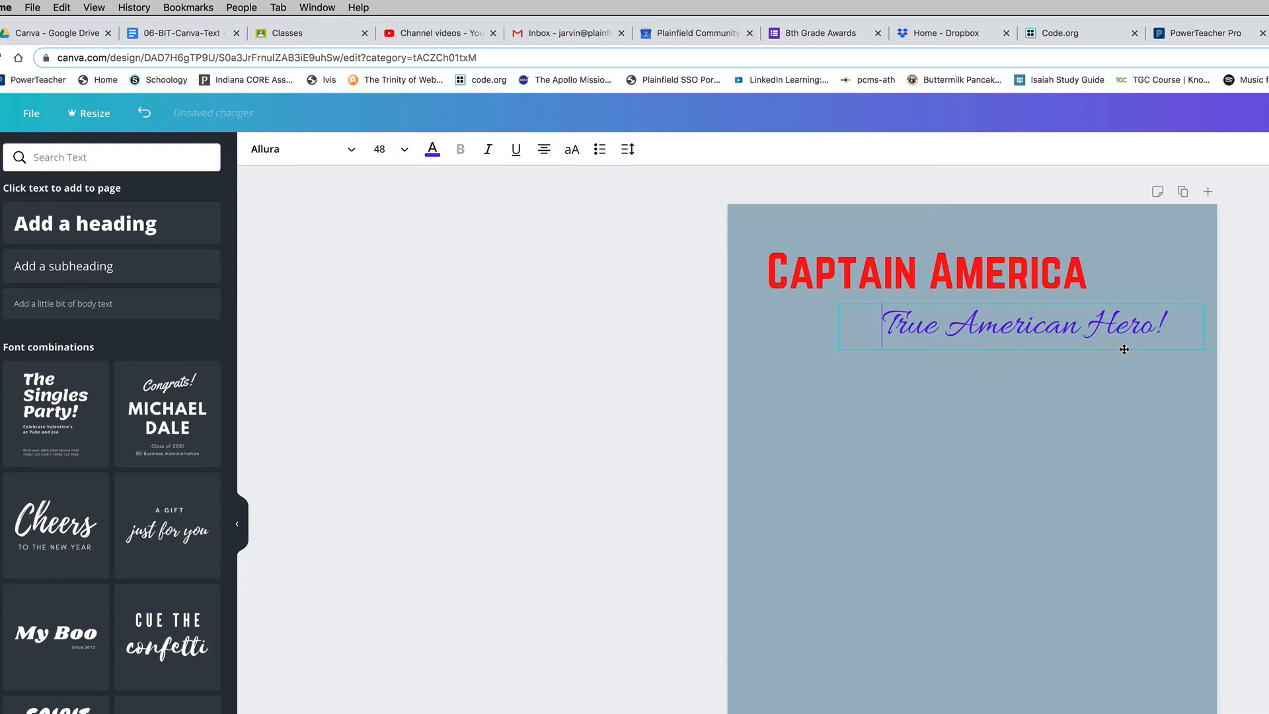
pyautogui.click(1045, 365)
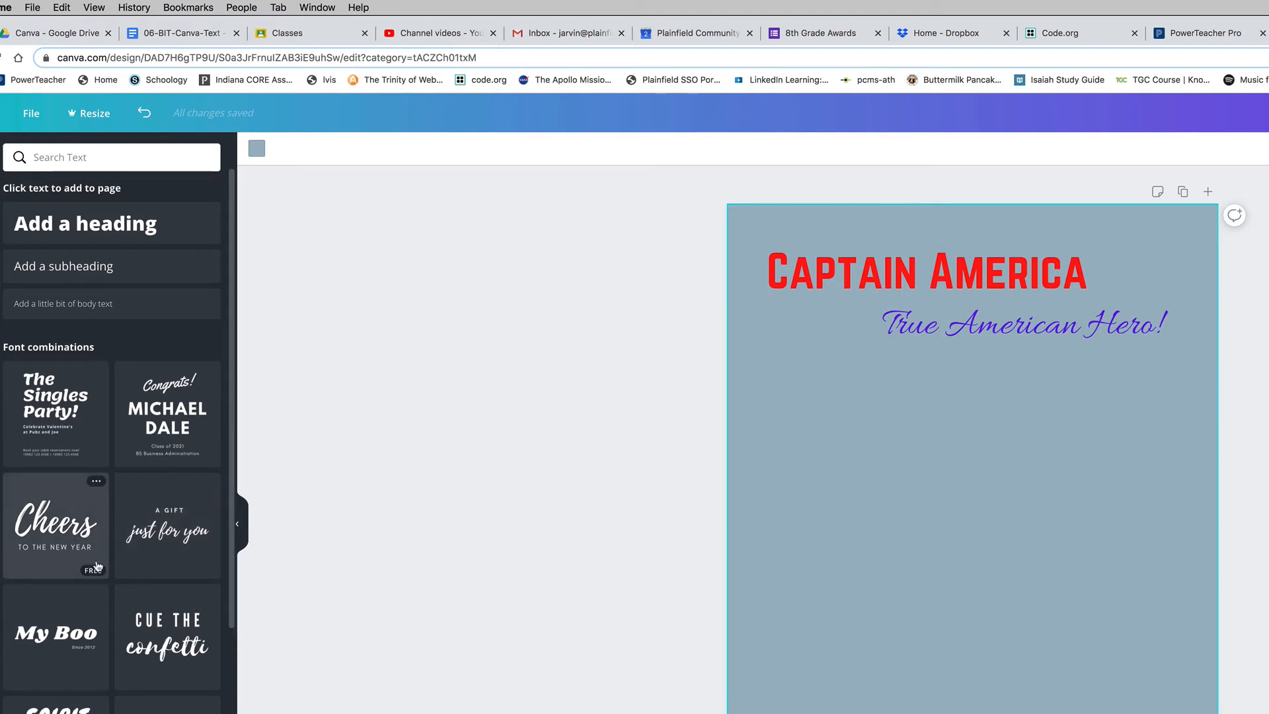
# Add the "Cheers to the New Year" font combination and place it below the subheading, toward the page's left side
pyautogui.scroll(-2, 98, 566)
pyautogui.scroll(-1, 98, 566)
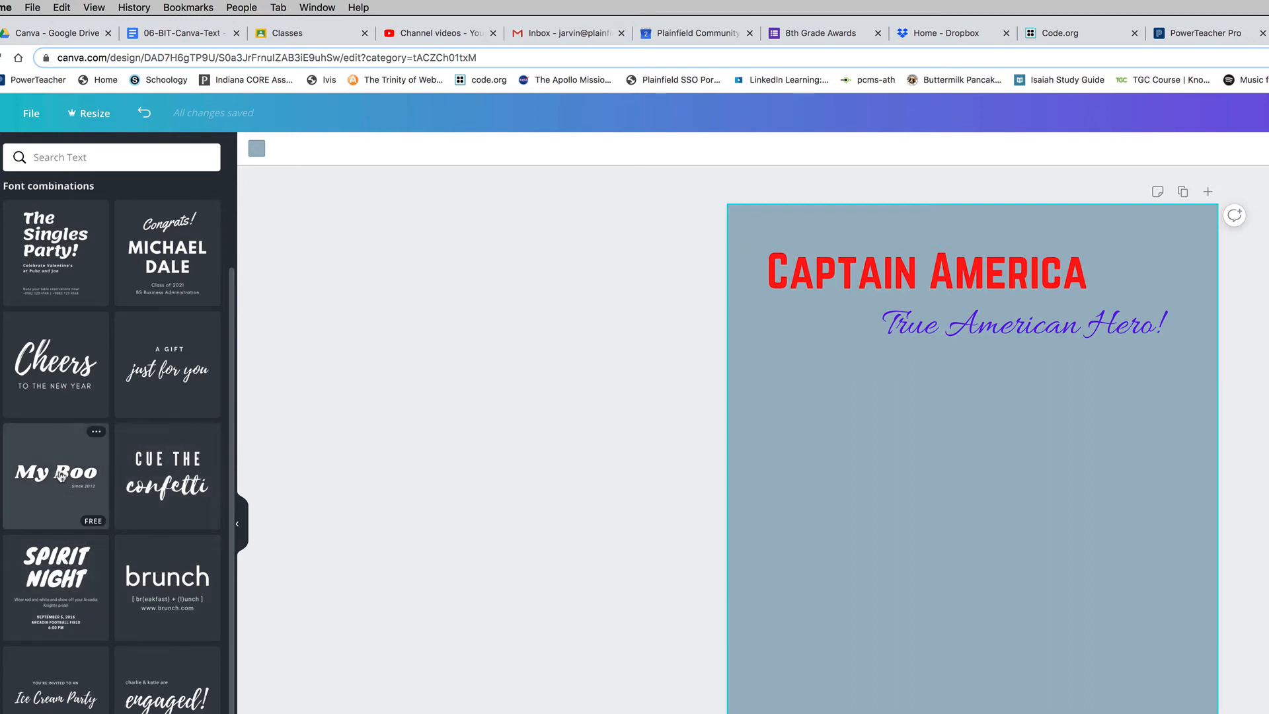
pyautogui.click(48, 369)
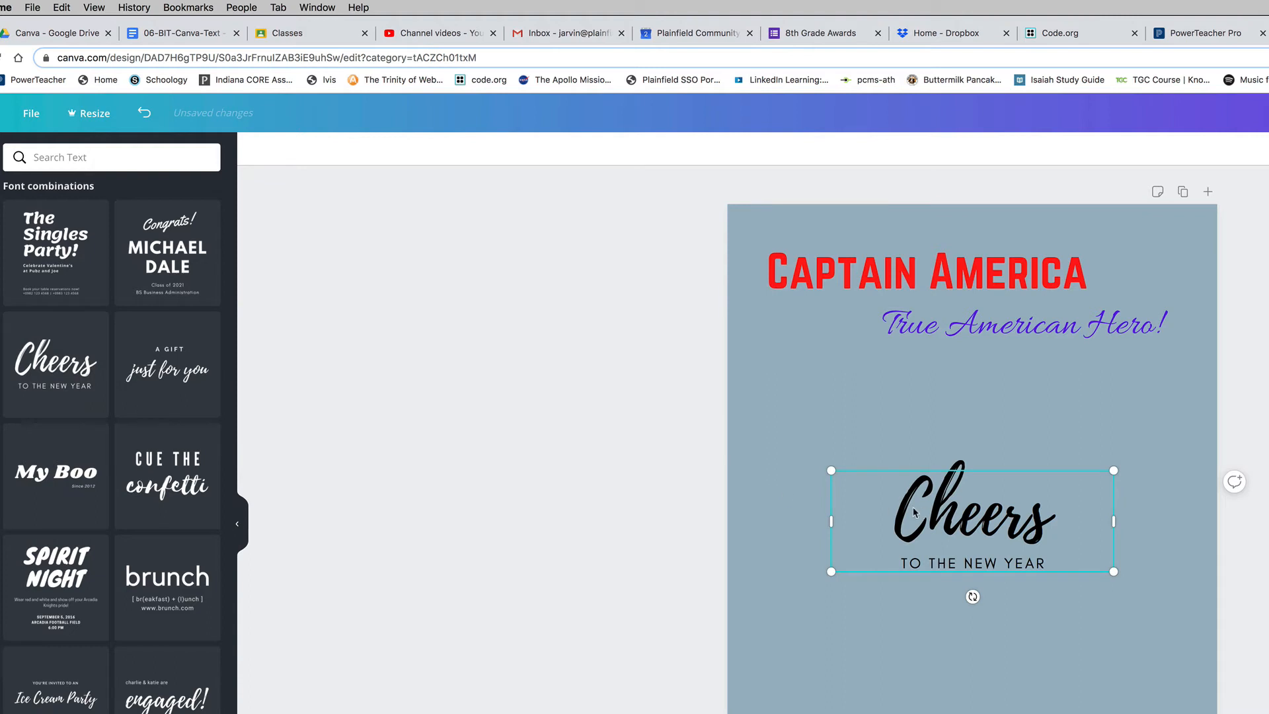
pyautogui.moveTo(967, 527); pyautogui.dragTo(885, 439)
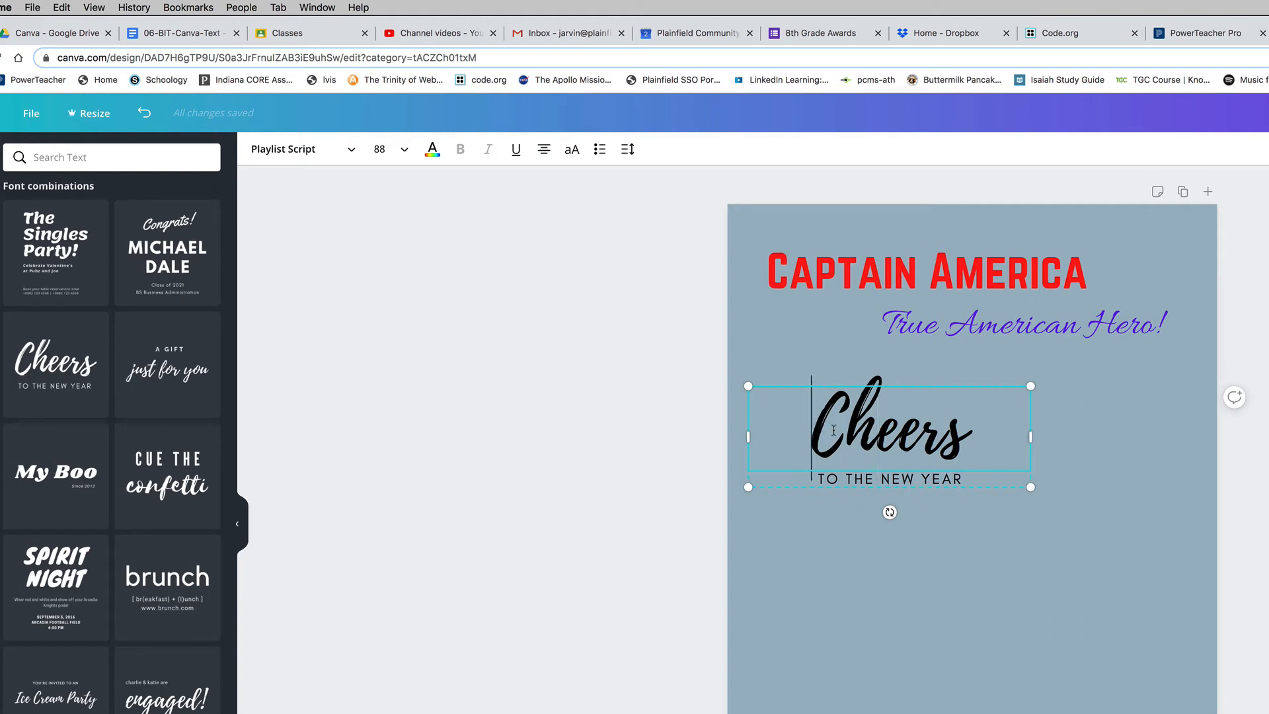
# Replace "Cheers" in the font combination with "Happy Birthday" and widen the combination's text box to the right
pyautogui.moveTo(810, 430); pyautogui.dragTo(974, 434)
pyautogui.write('H')
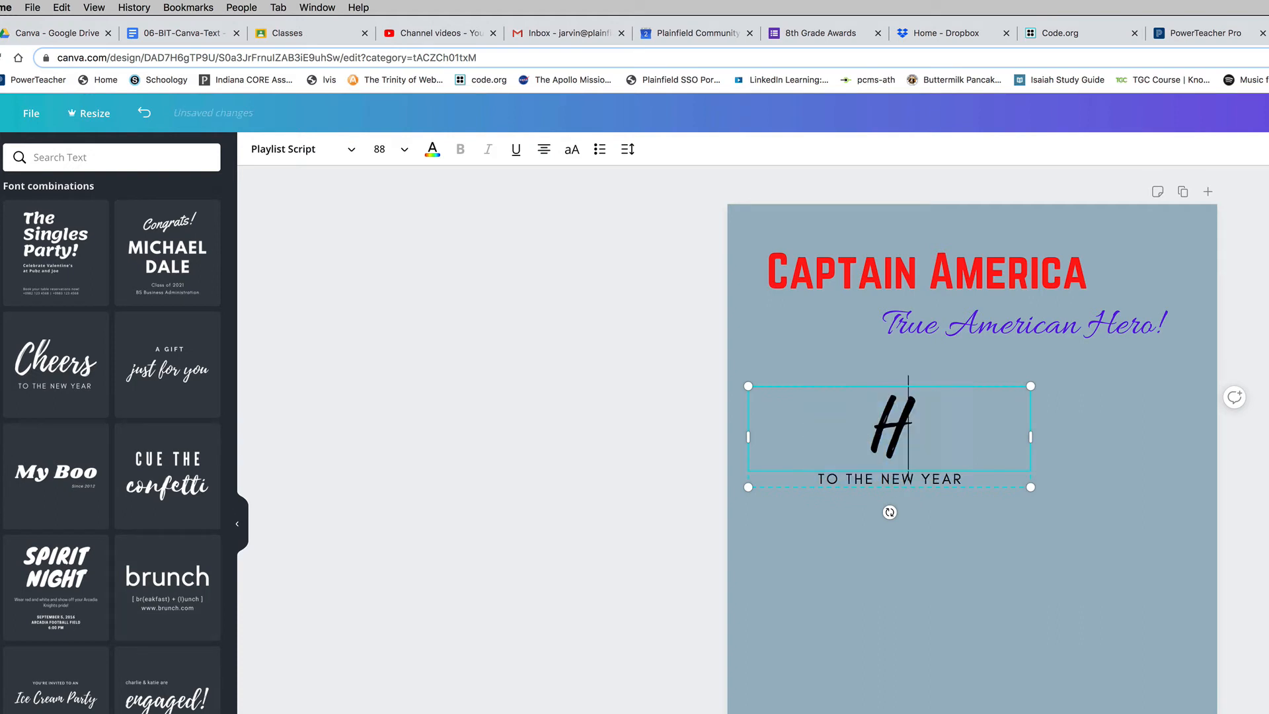
pyautogui.write('appy Birthday')
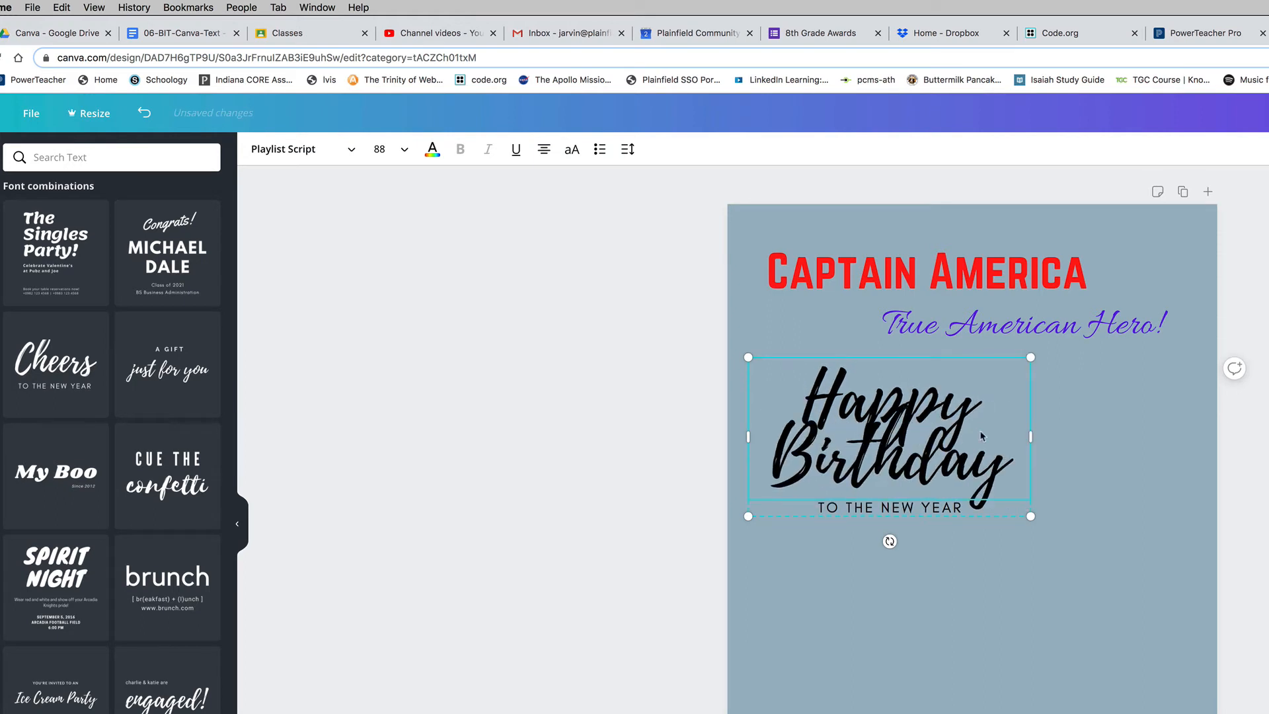
pyautogui.moveTo(1030, 437); pyautogui.dragTo(1137, 428)
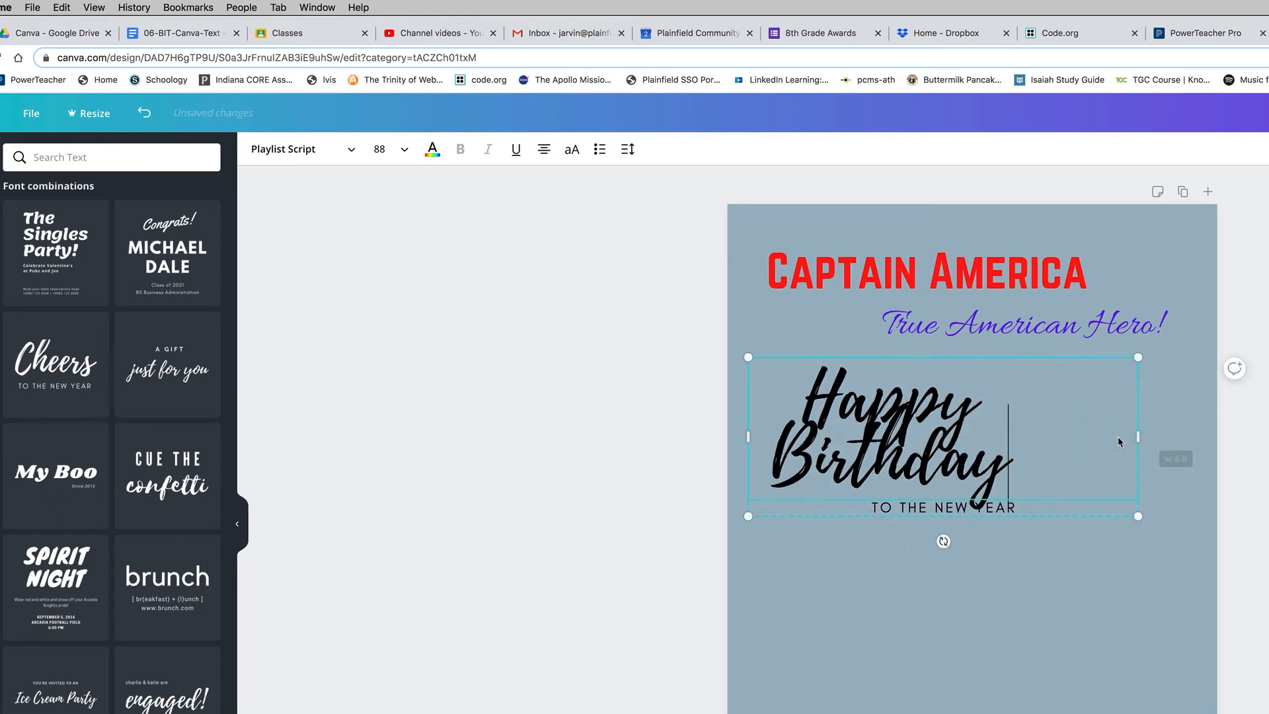
# Replace the "TO THE NEW YEAR" line in the font combination with "TO MY DAUGHTER"
pyautogui.doubleClick(1008, 508)
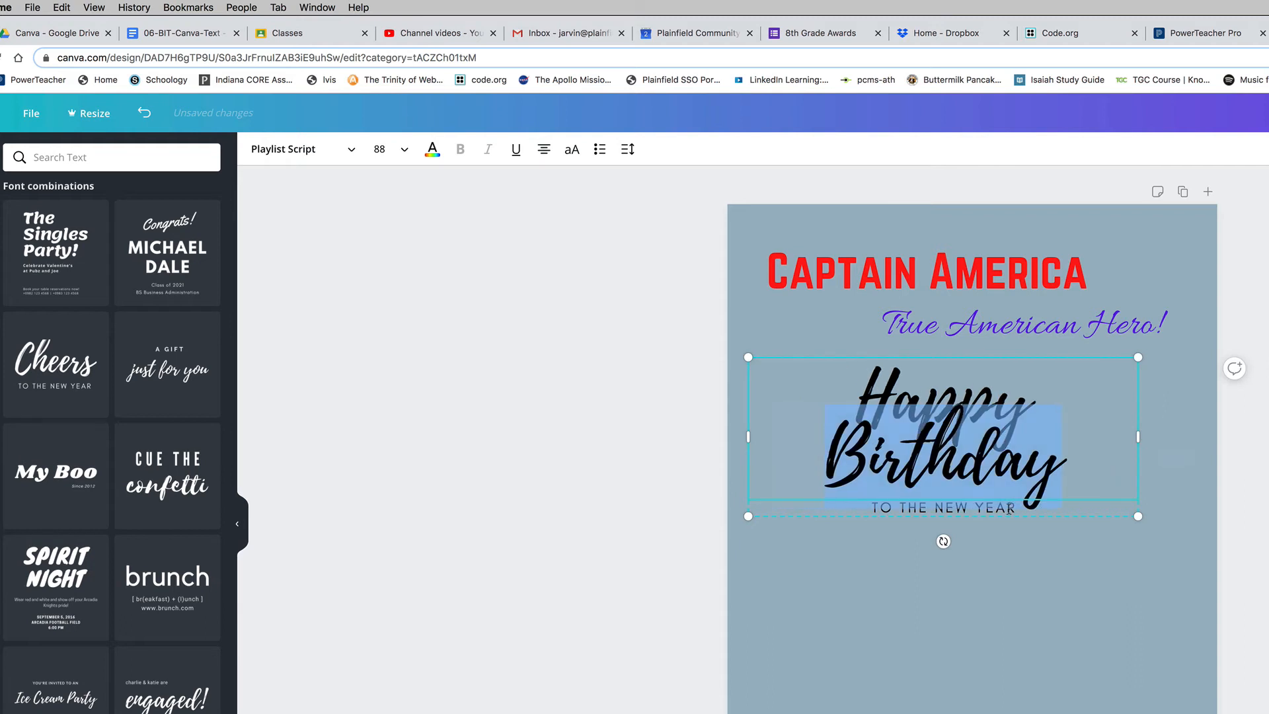
pyautogui.click(906, 515)
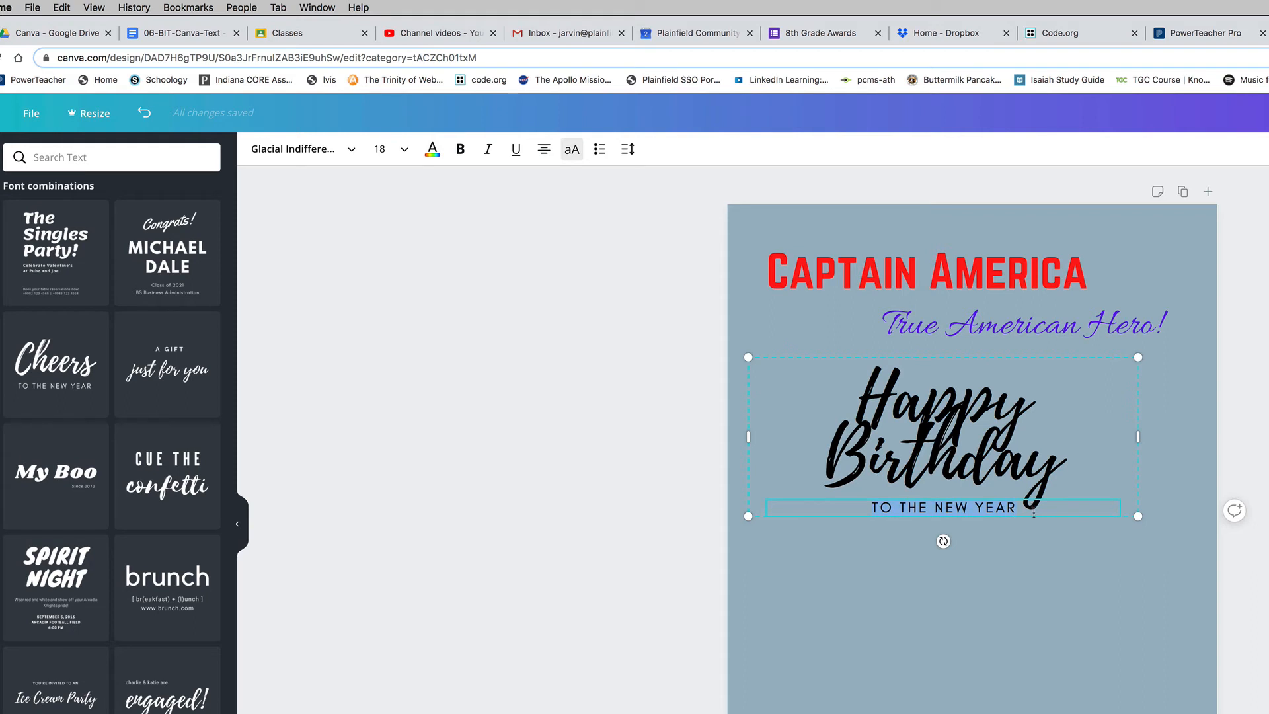
pyautogui.write('TO MY ')
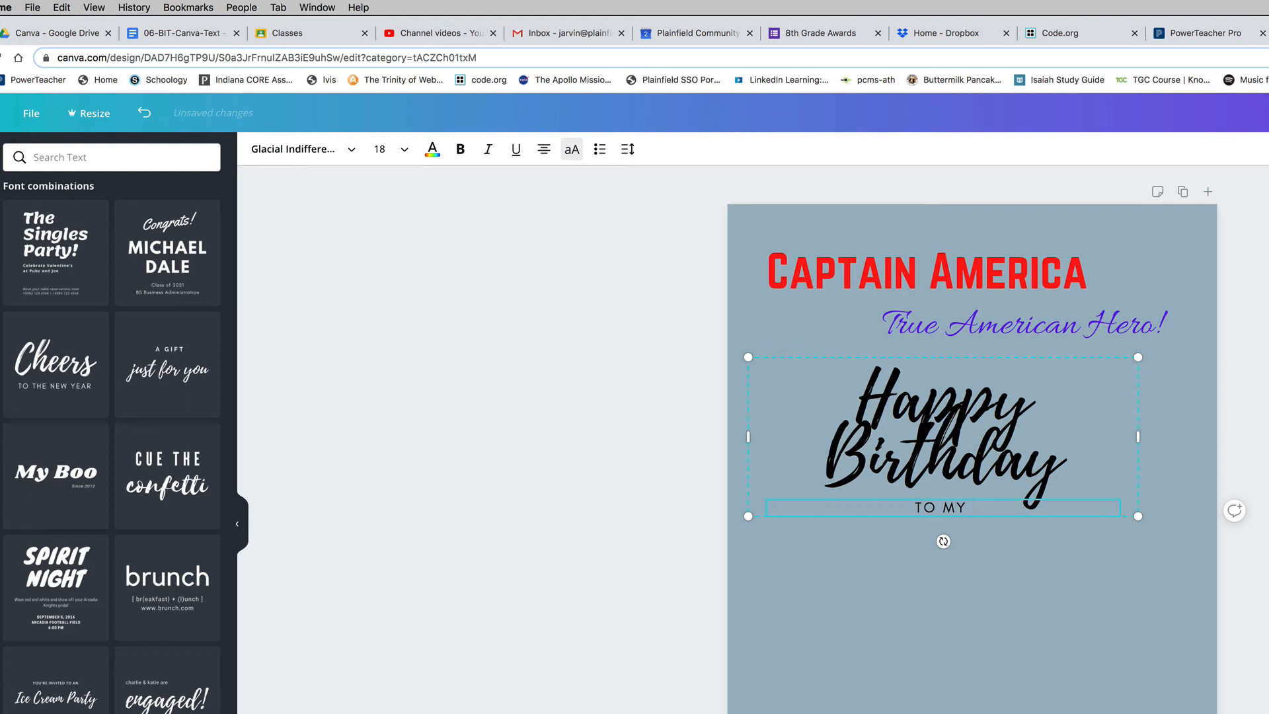
pyautogui.write('DAUGHTER')
# Set the "Happy Birthday" text's font size to 56 and its color to the default pink
pyautogui.click(863, 397)
pyautogui.click(864, 396)
pyautogui.moveTo(864, 396); pyautogui.dragTo(1072, 474)
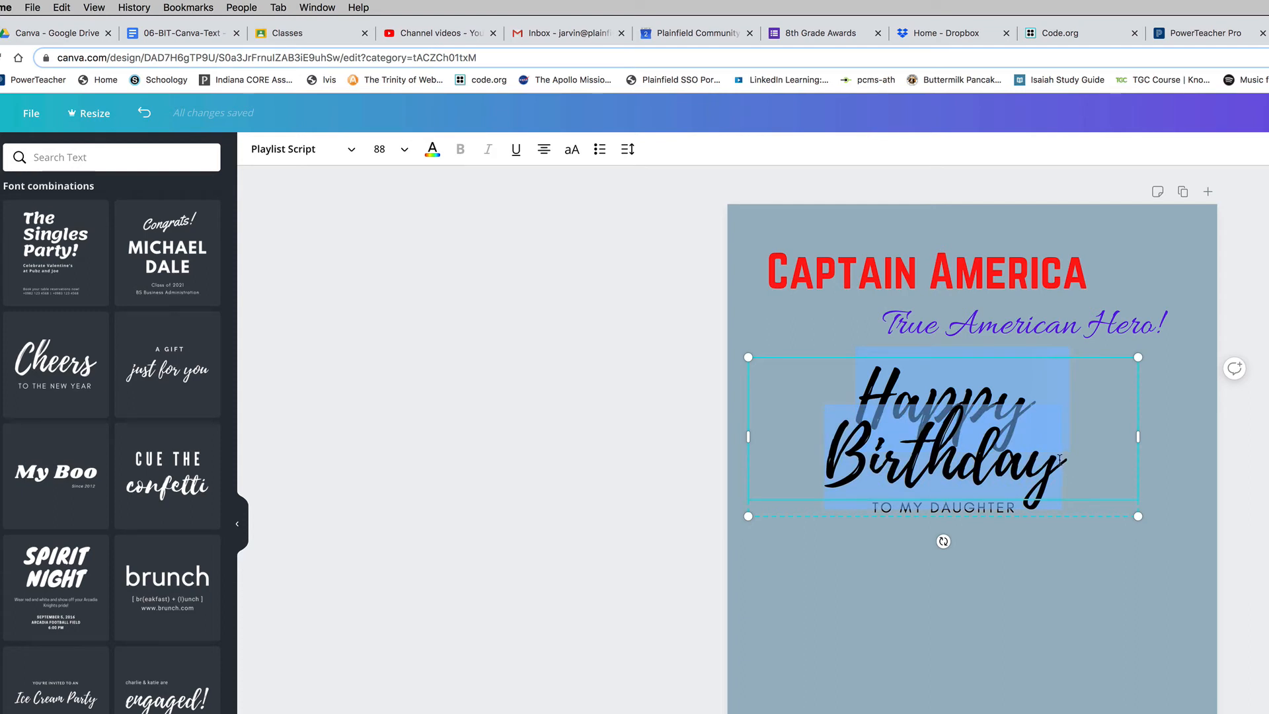
pyautogui.click(405, 151)
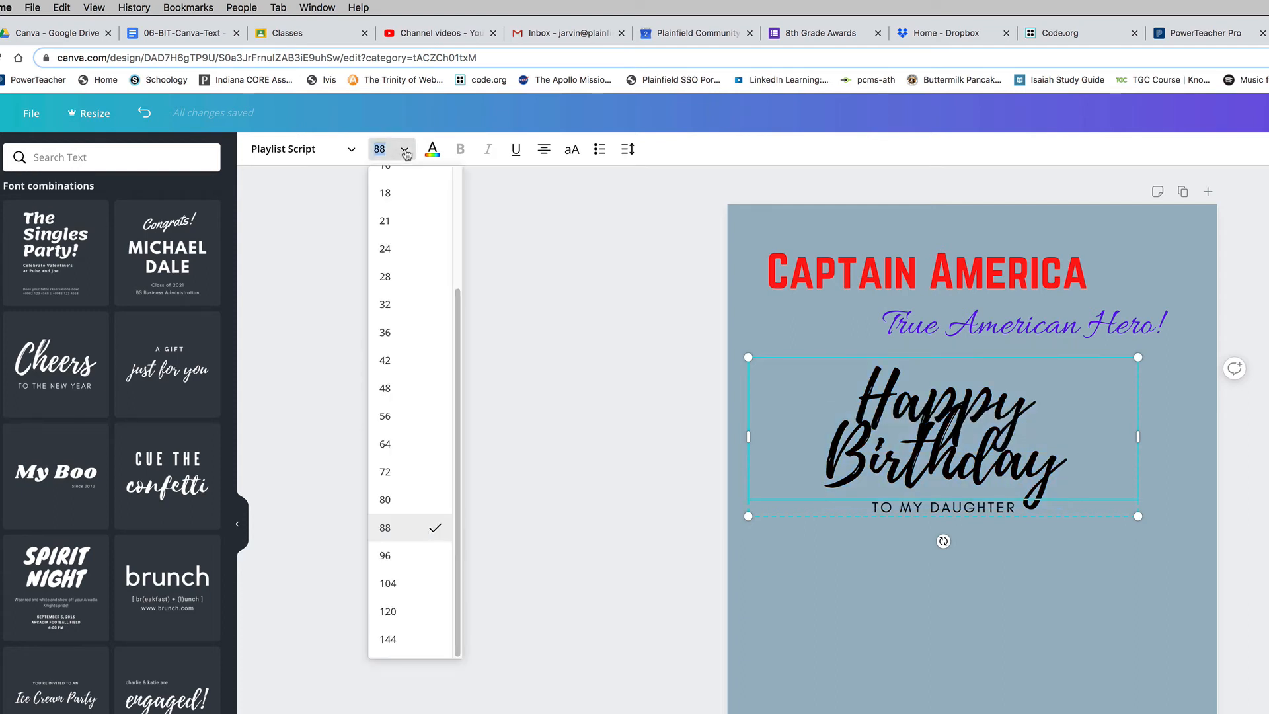
pyautogui.click(387, 332)
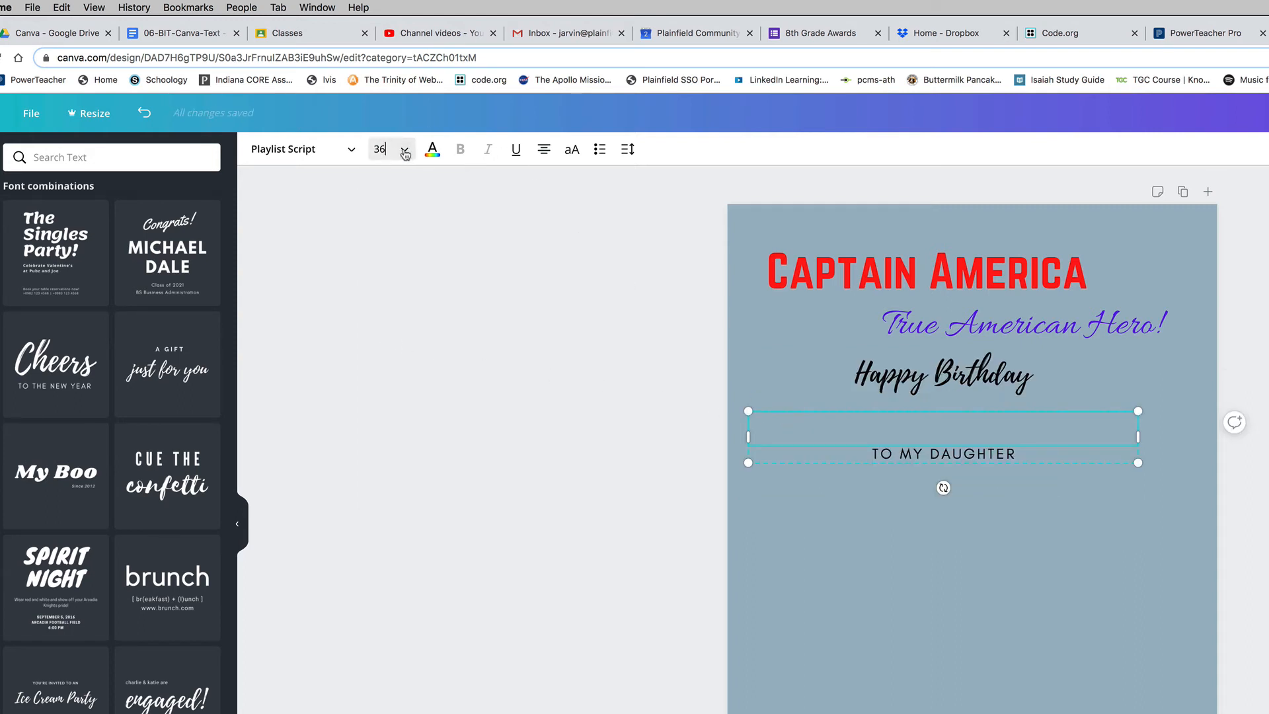
pyautogui.click(403, 150)
pyautogui.click(385, 442)
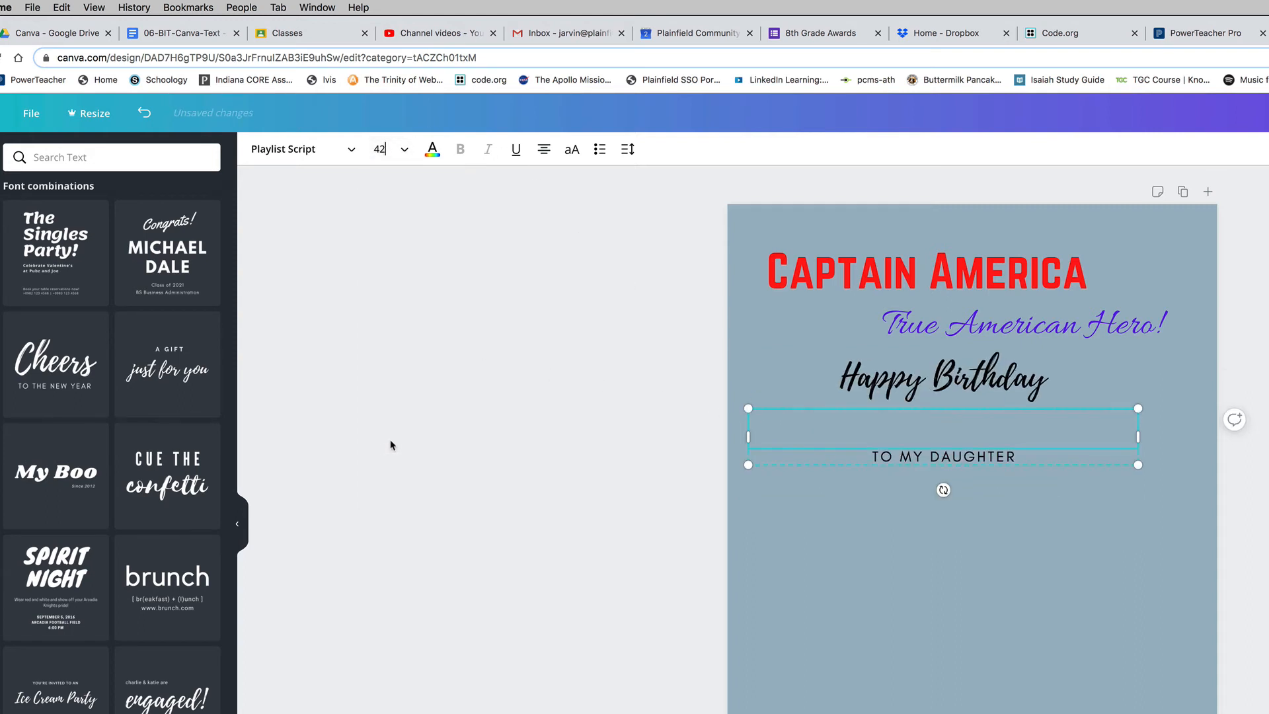
pyautogui.click(406, 151)
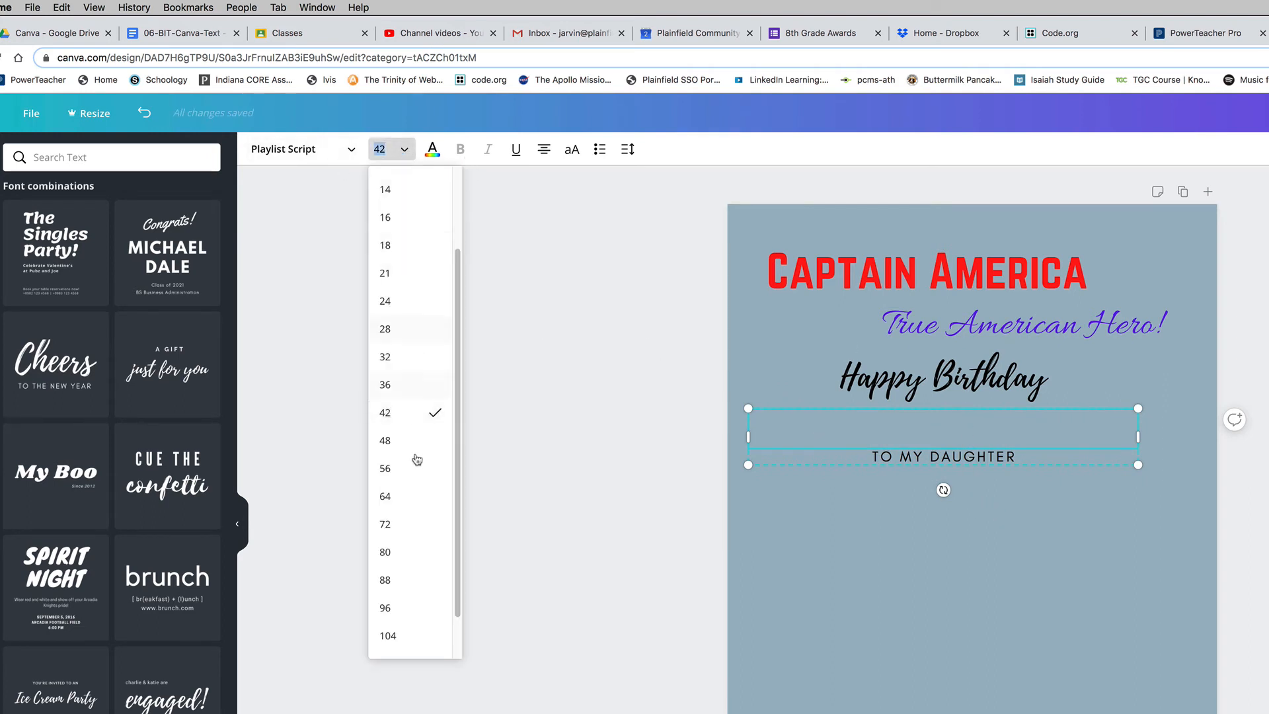
pyautogui.click(417, 468)
pyautogui.click(432, 150)
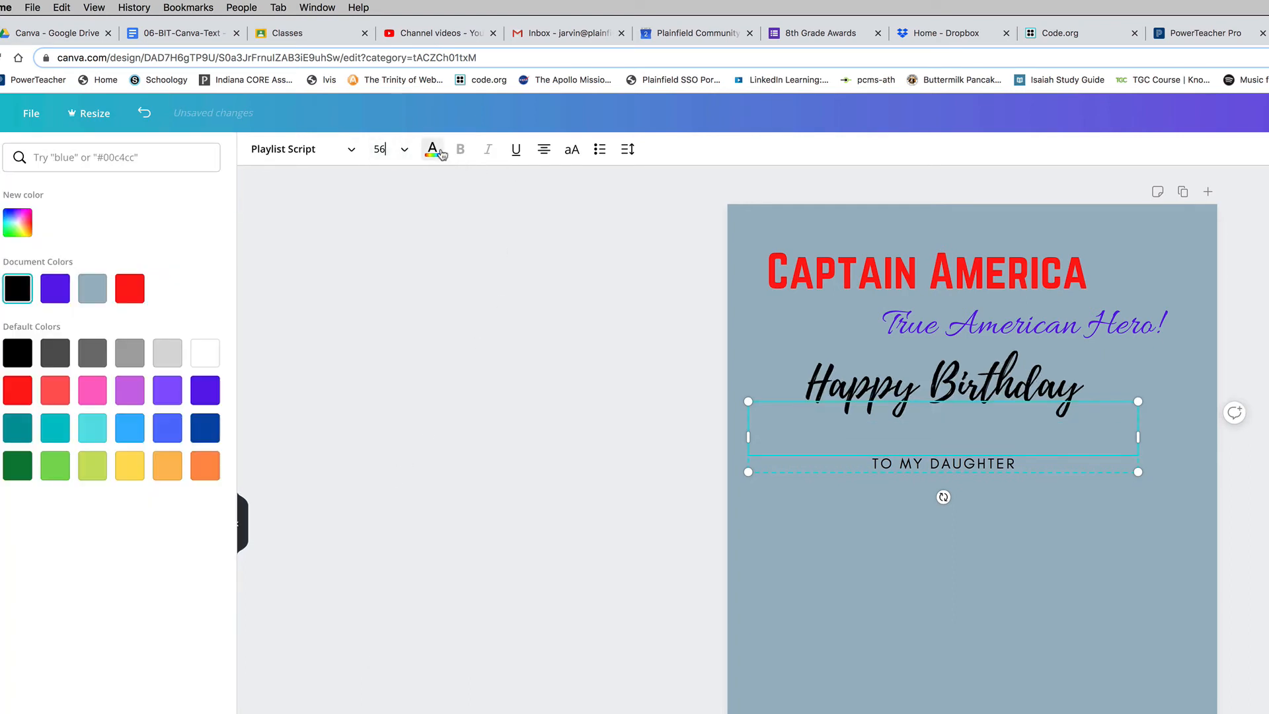
pyautogui.click(93, 390)
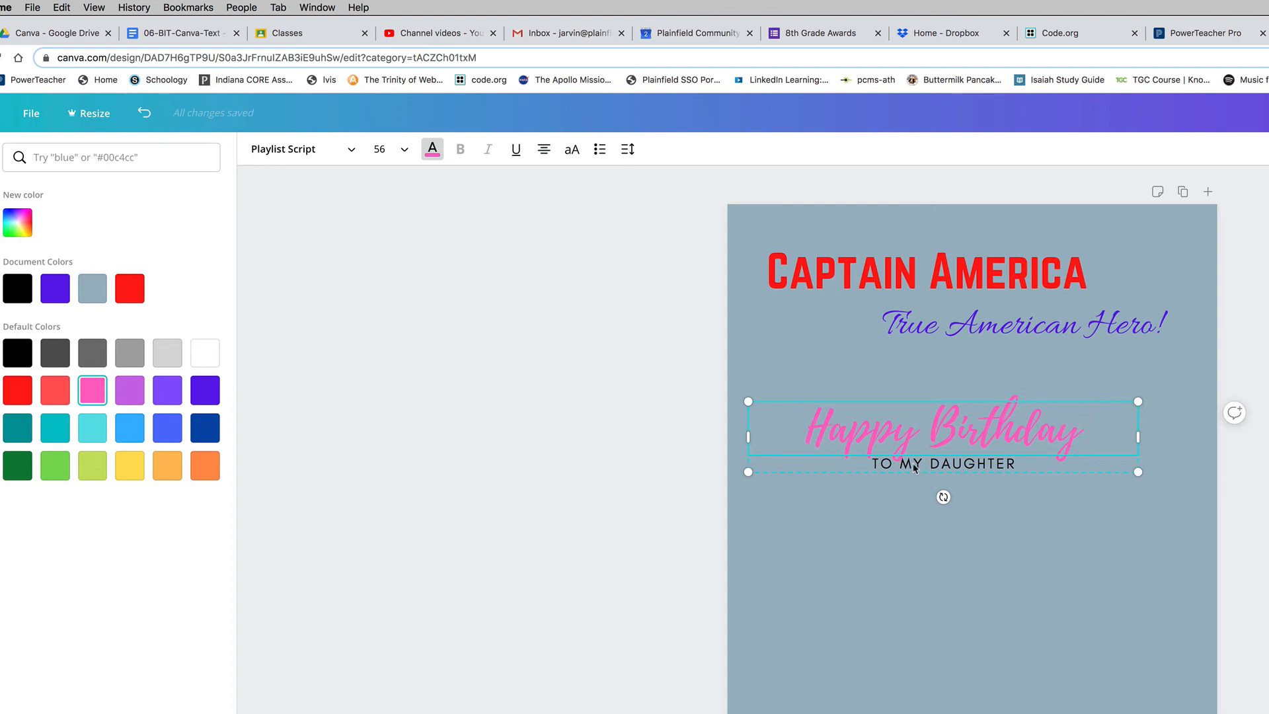
# Align the "TO MY DAUGHTER" line to the right of its text box
pyautogui.click(887, 468)
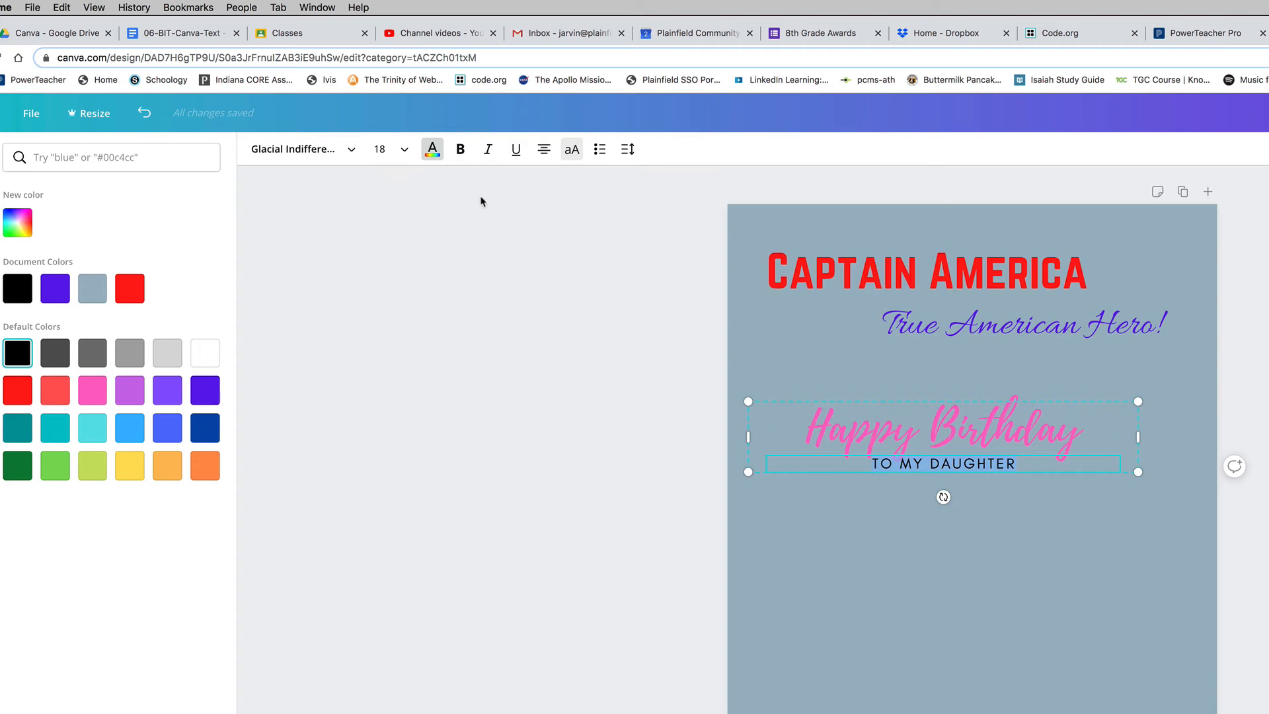
pyautogui.click(544, 157)
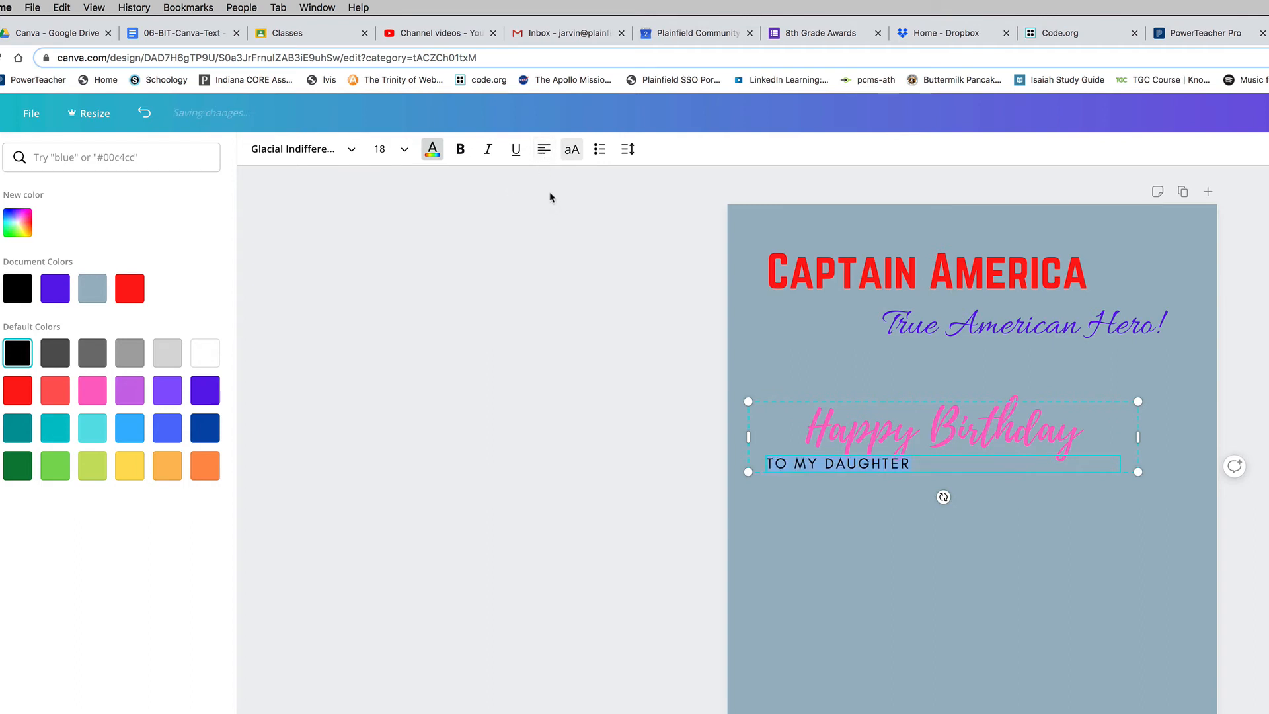
pyautogui.click(544, 159)
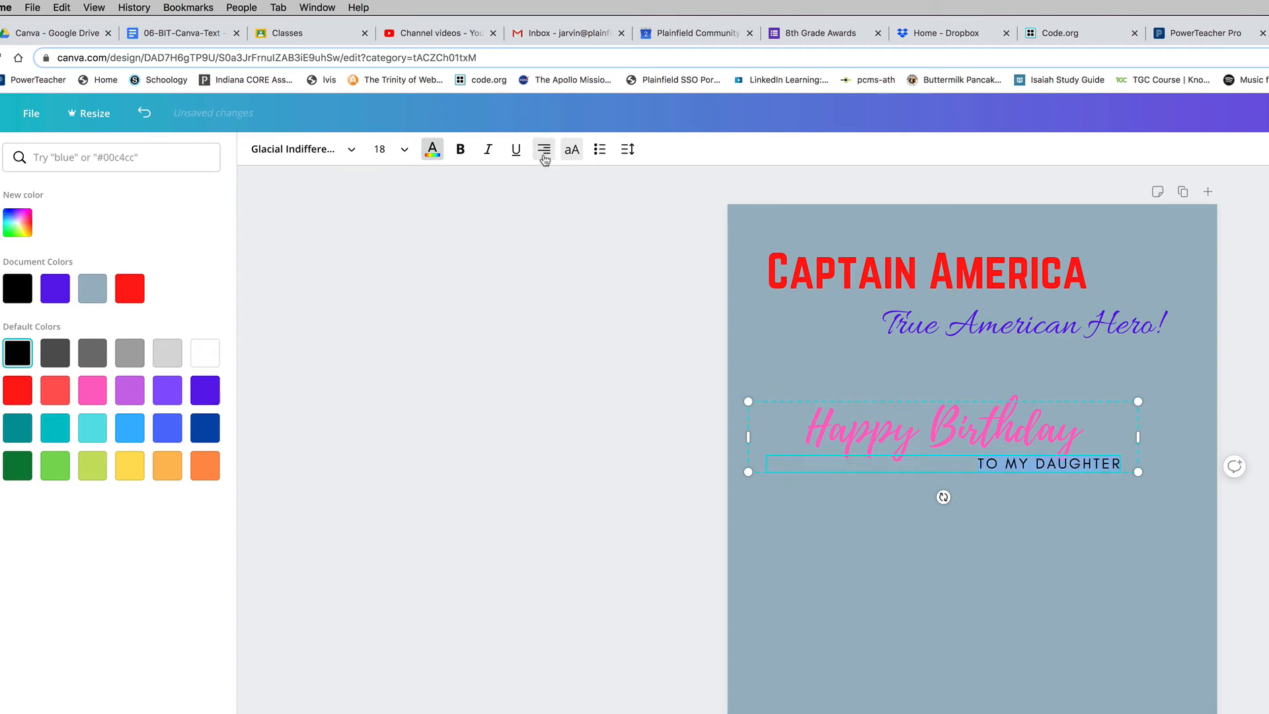
# Set the "TO MY DAUGHTER" line's text color to the default dark green and deselect the text
pyautogui.click(433, 155)
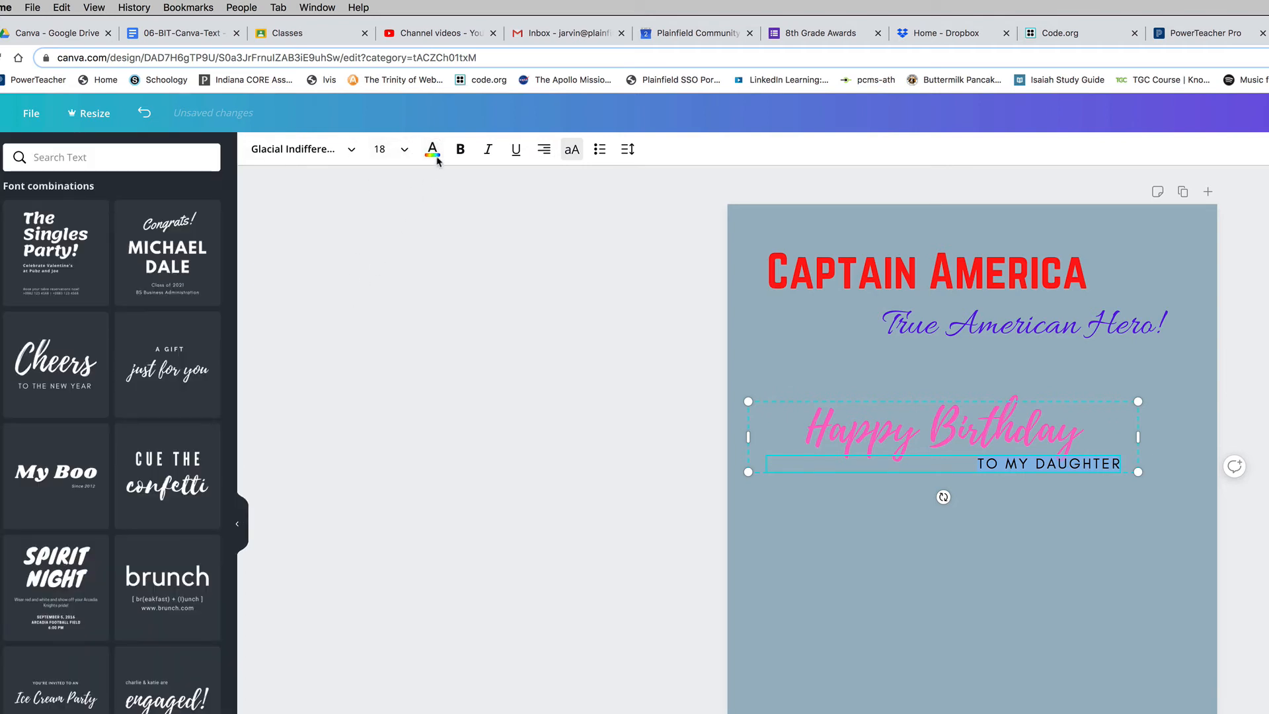
pyautogui.click(433, 151)
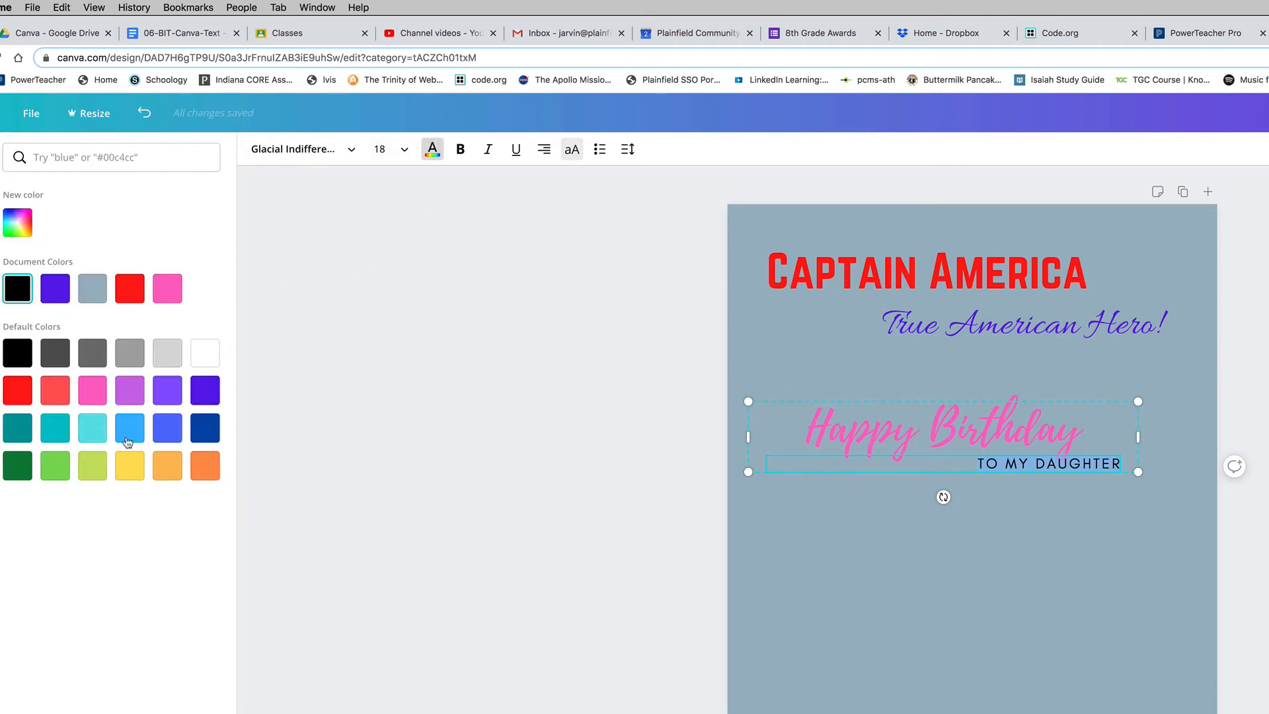
pyautogui.click(127, 470)
pyautogui.click(130, 433)
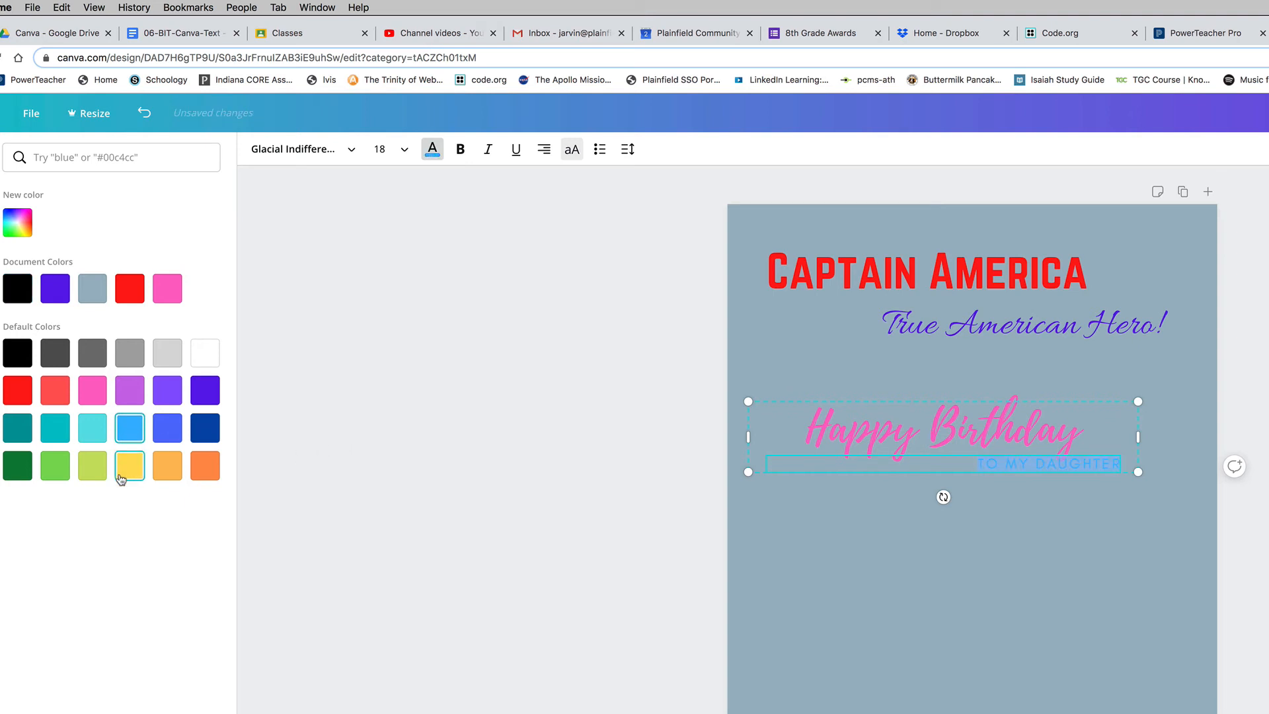
pyautogui.click(18, 477)
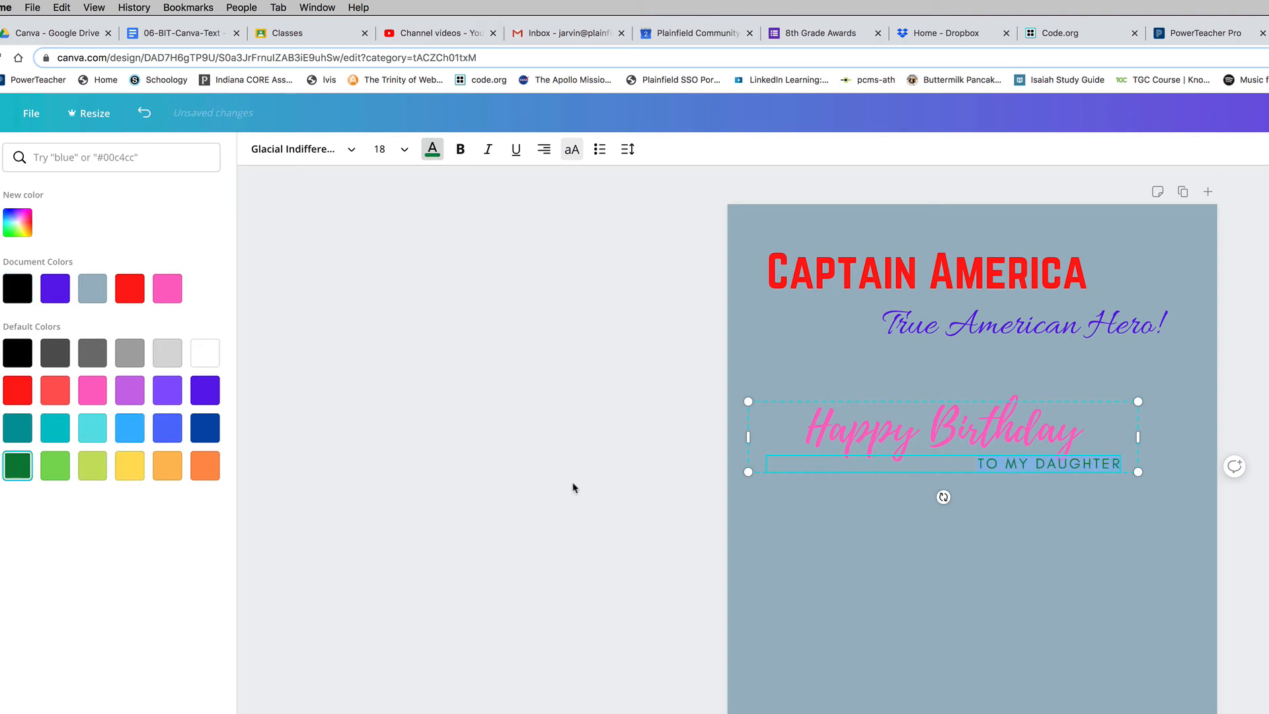
pyautogui.click(867, 544)
pyautogui.click(867, 543)
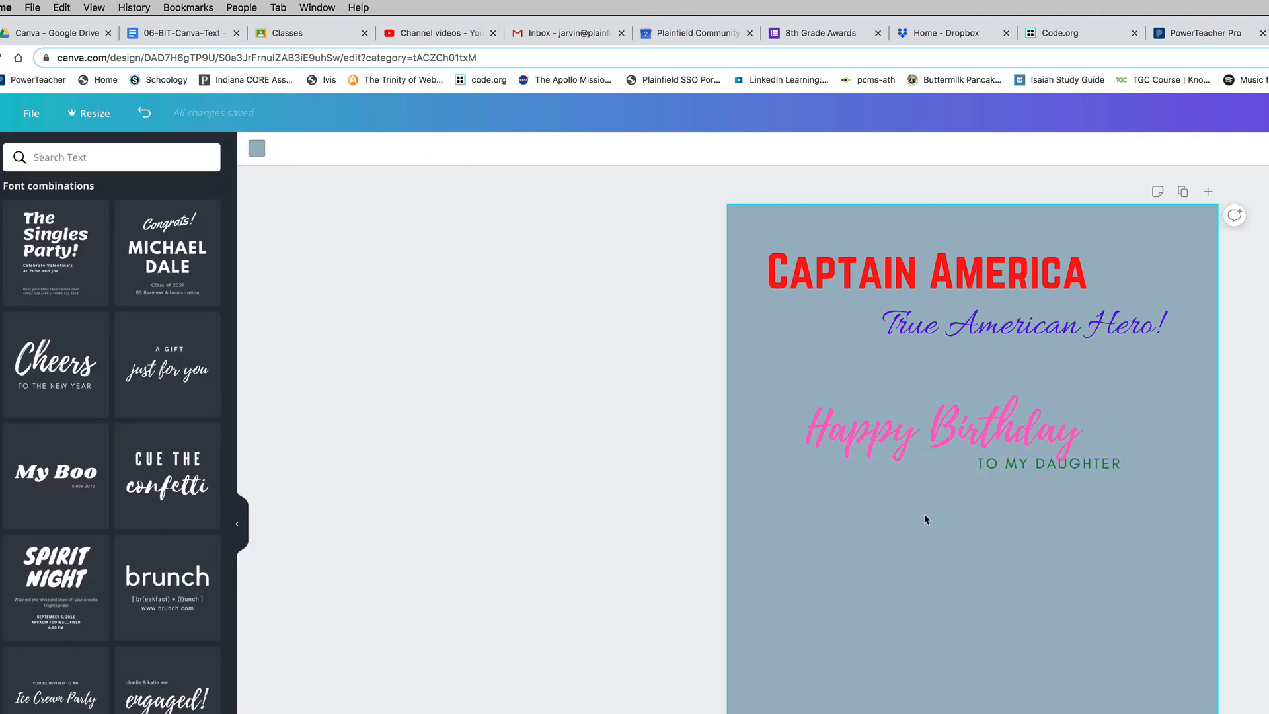
pyautogui.click(1016, 470)
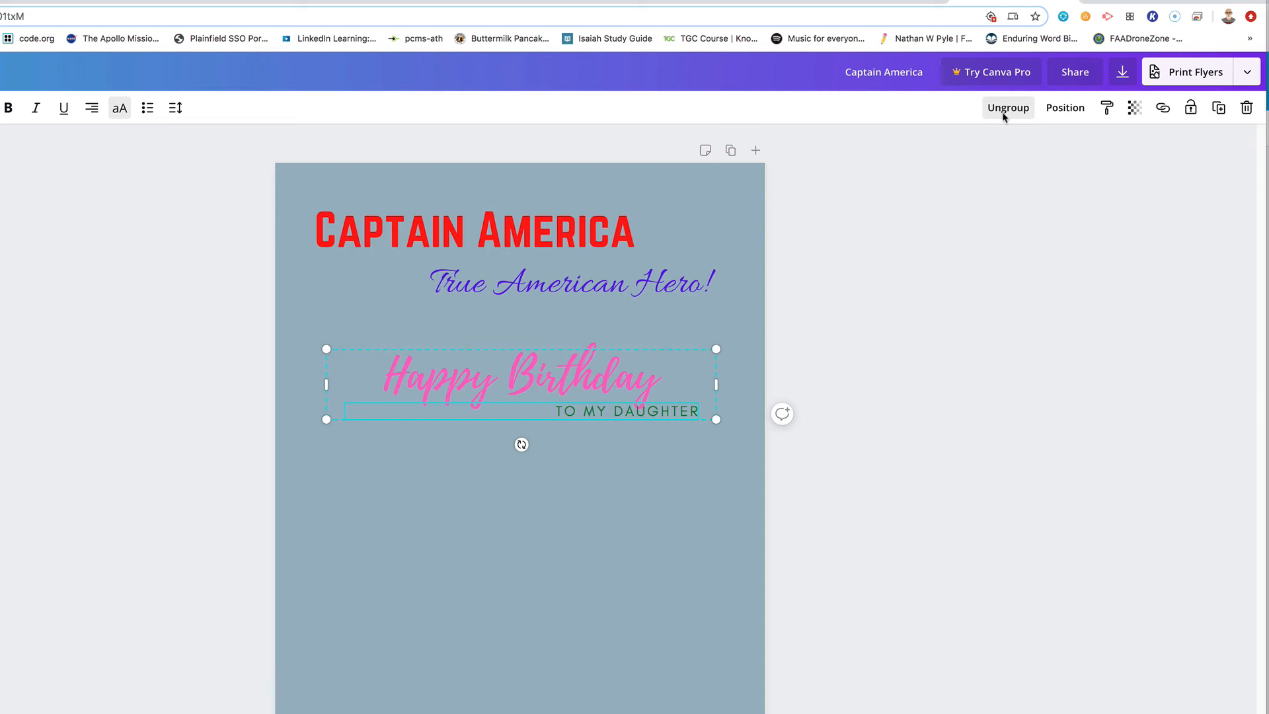
pyautogui.click(637, 563)
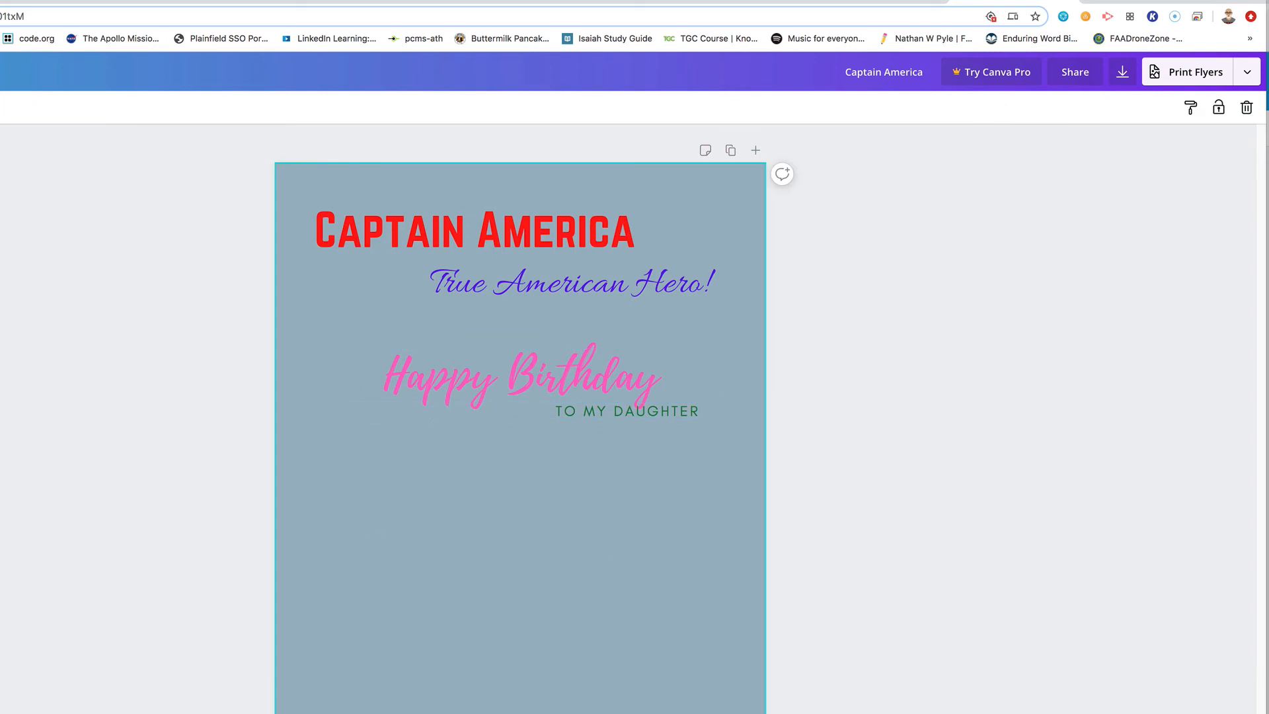
# Add the "'Tis the Season to Be Jolly" font combination and place it on the lower part of the page, well below "Happy Birthday"
pyautogui.scroll(-4, 115, 514)
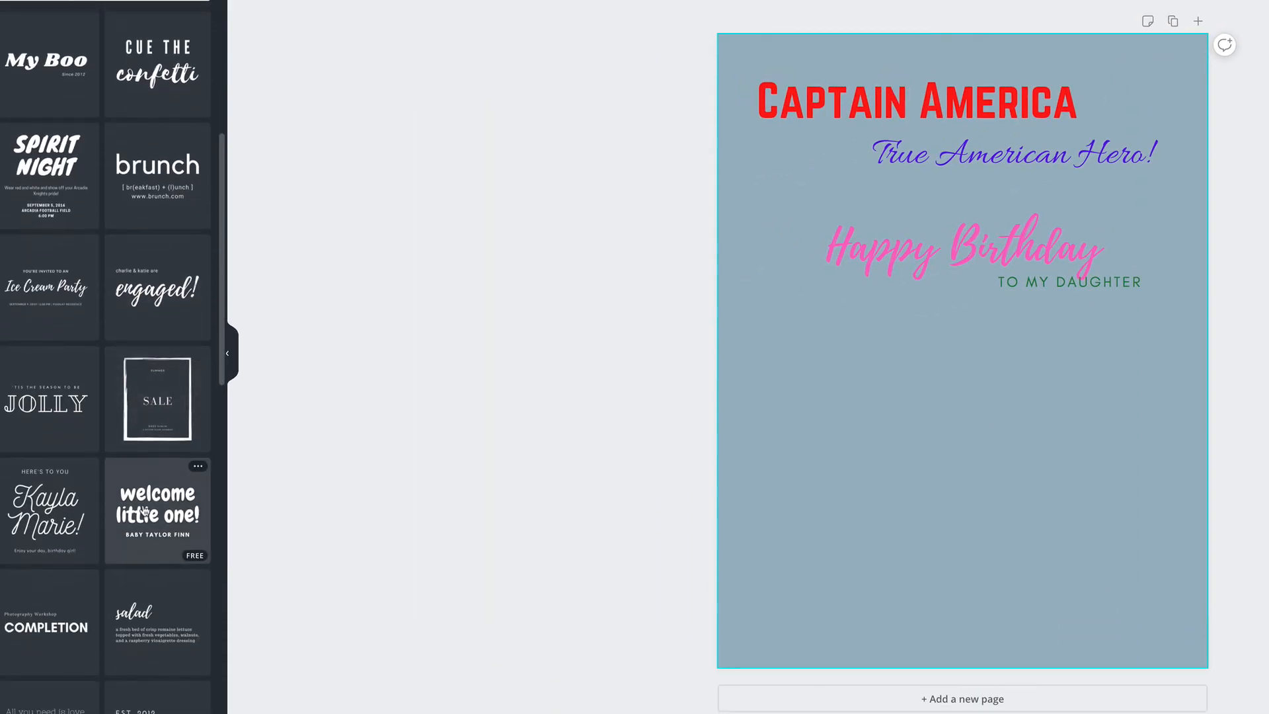
pyautogui.click(41, 422)
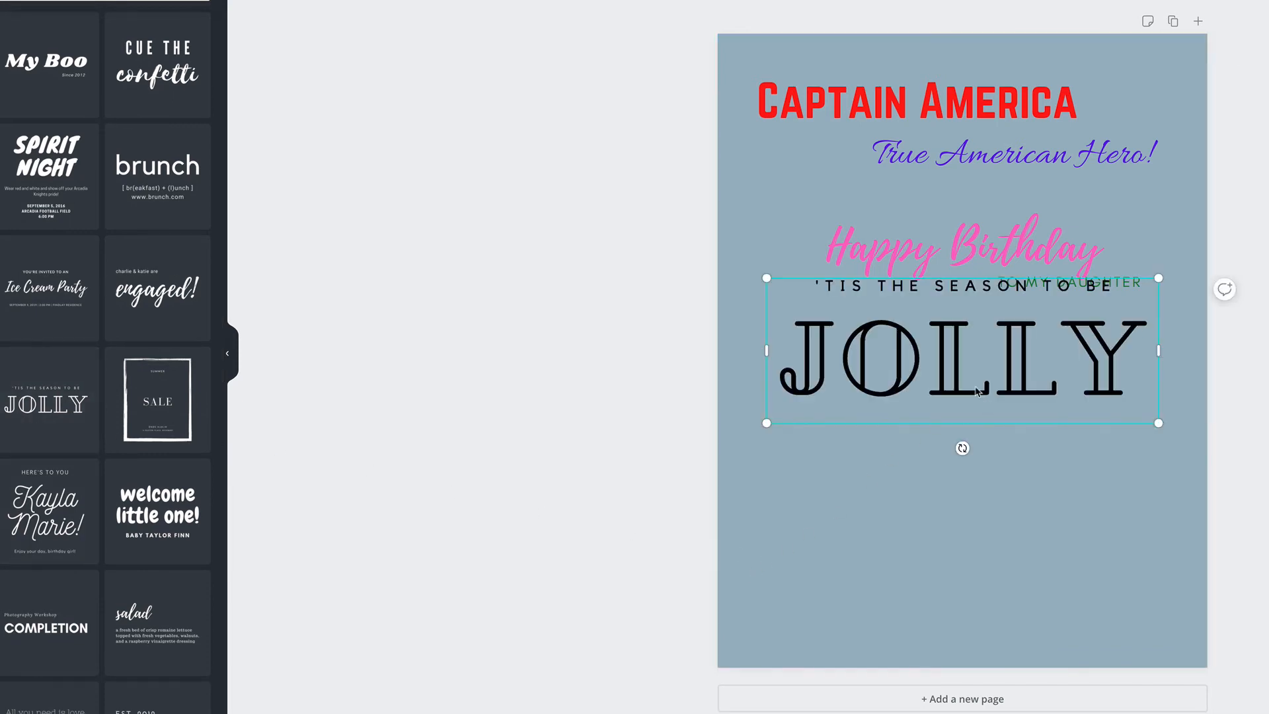
pyautogui.moveTo(950, 390); pyautogui.dragTo(946, 507)
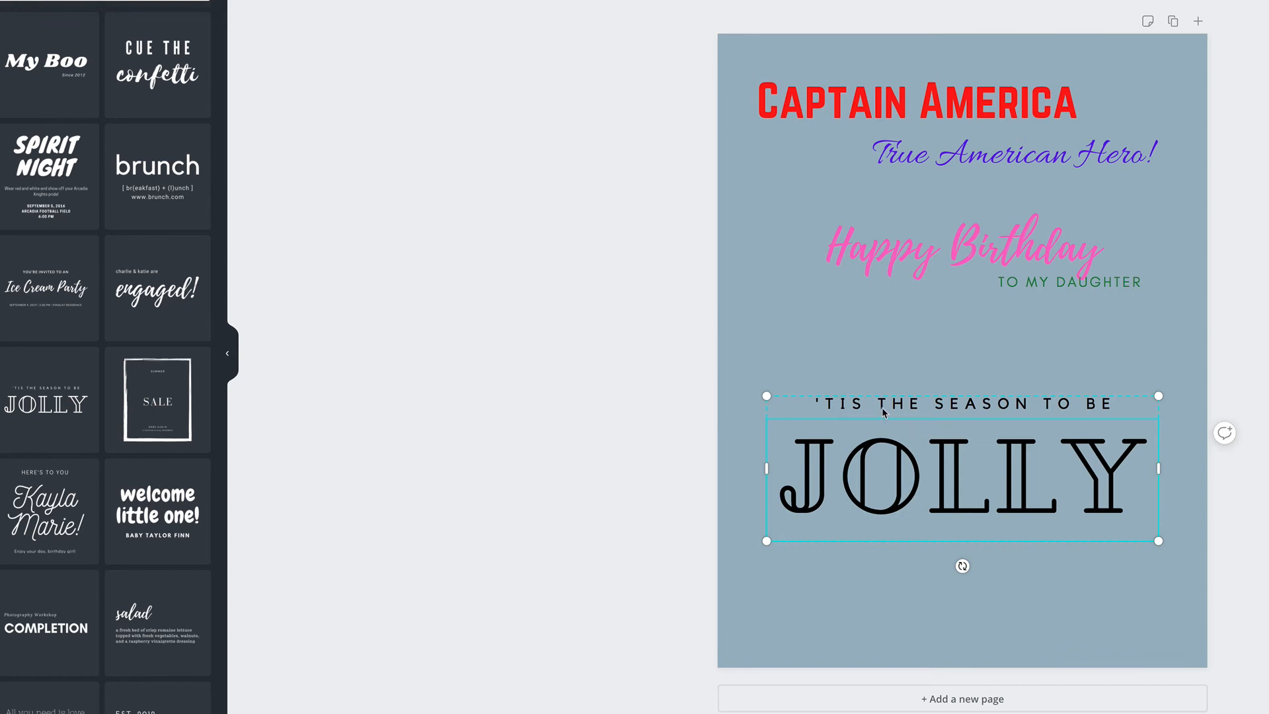
# Replace "JOLLY" in the newly added font combination with "QUARANTINED"
pyautogui.click(902, 407)
pyautogui.click(902, 408)
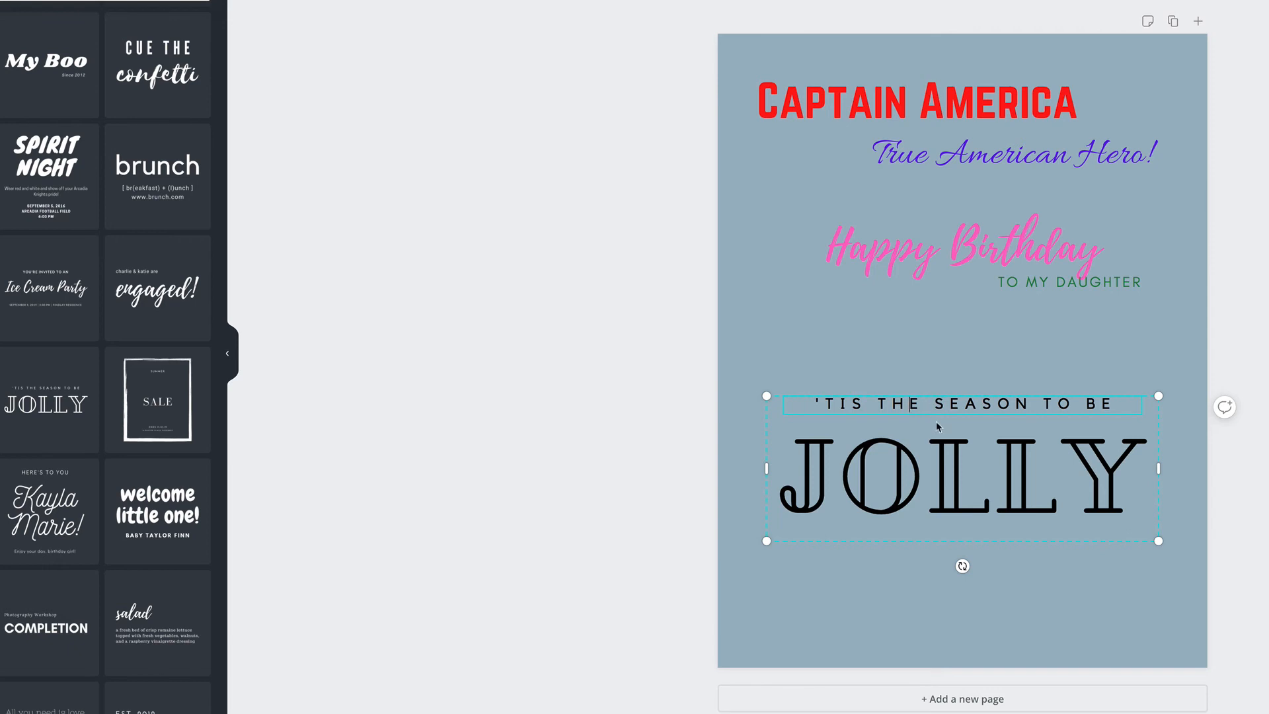
pyautogui.click(867, 483)
pyautogui.click(867, 482)
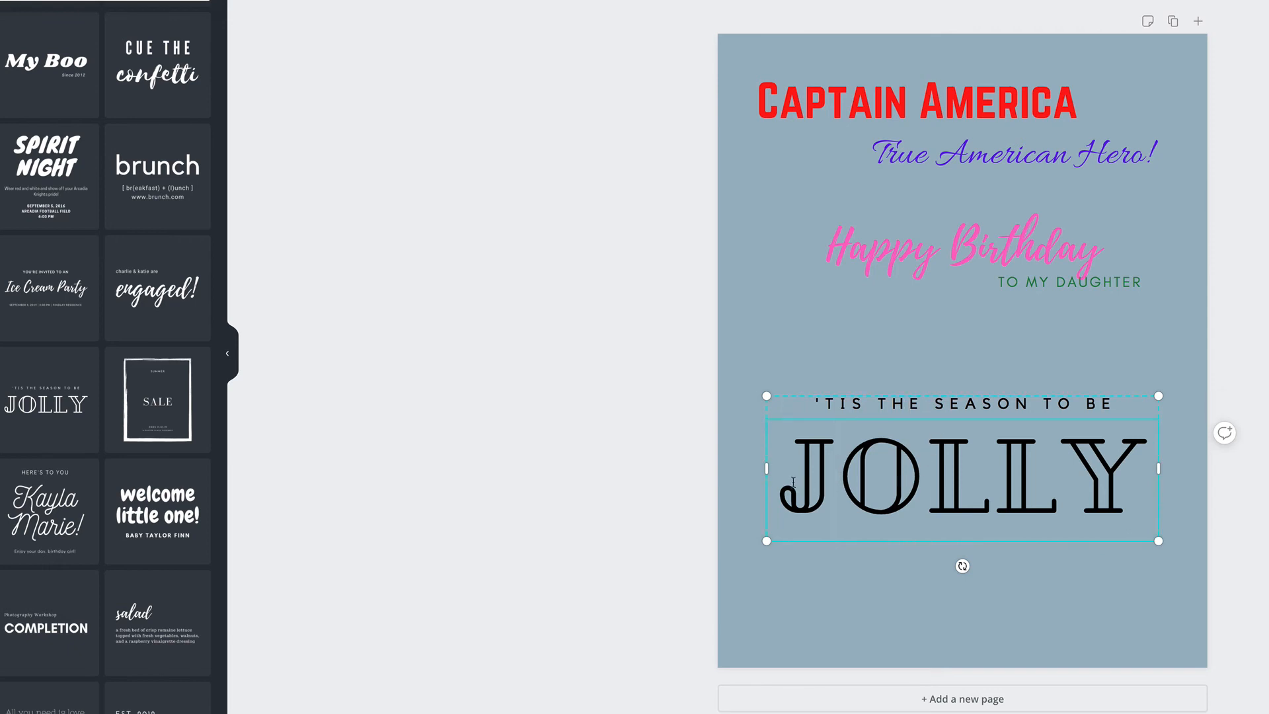
pyautogui.moveTo(1002, 485); pyautogui.dragTo(1145, 487)
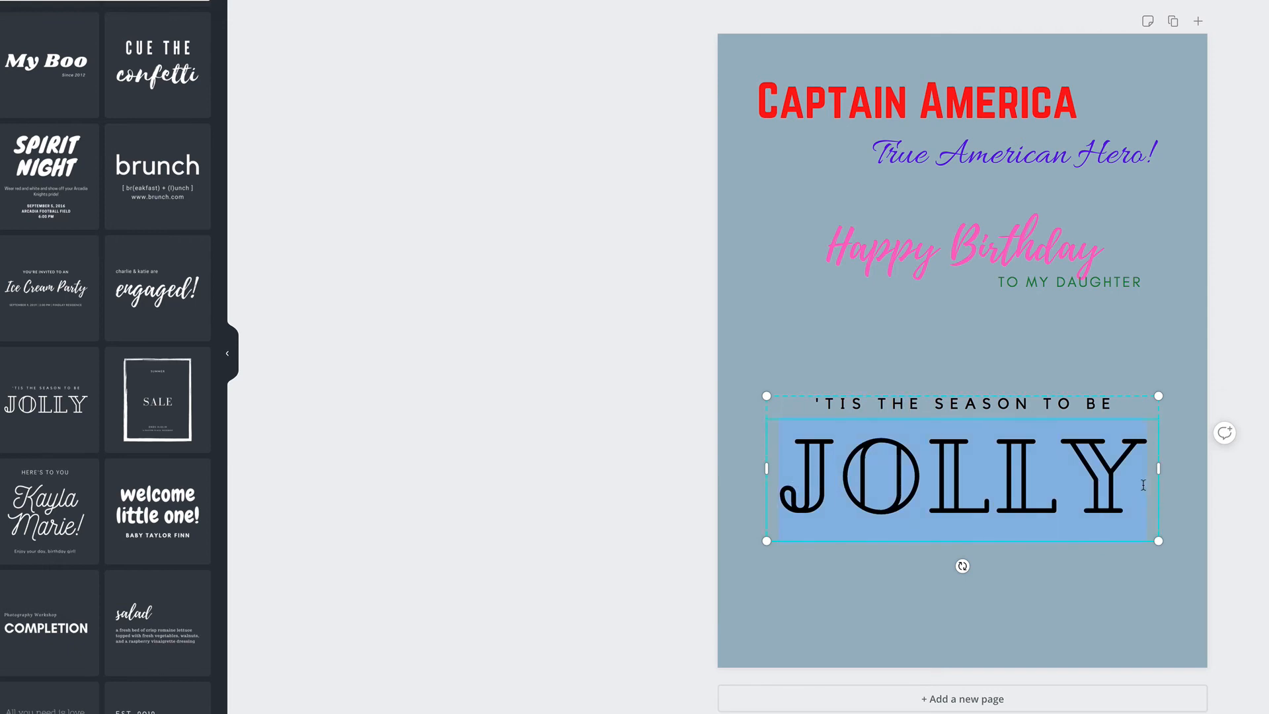
pyautogui.write('QUAR')
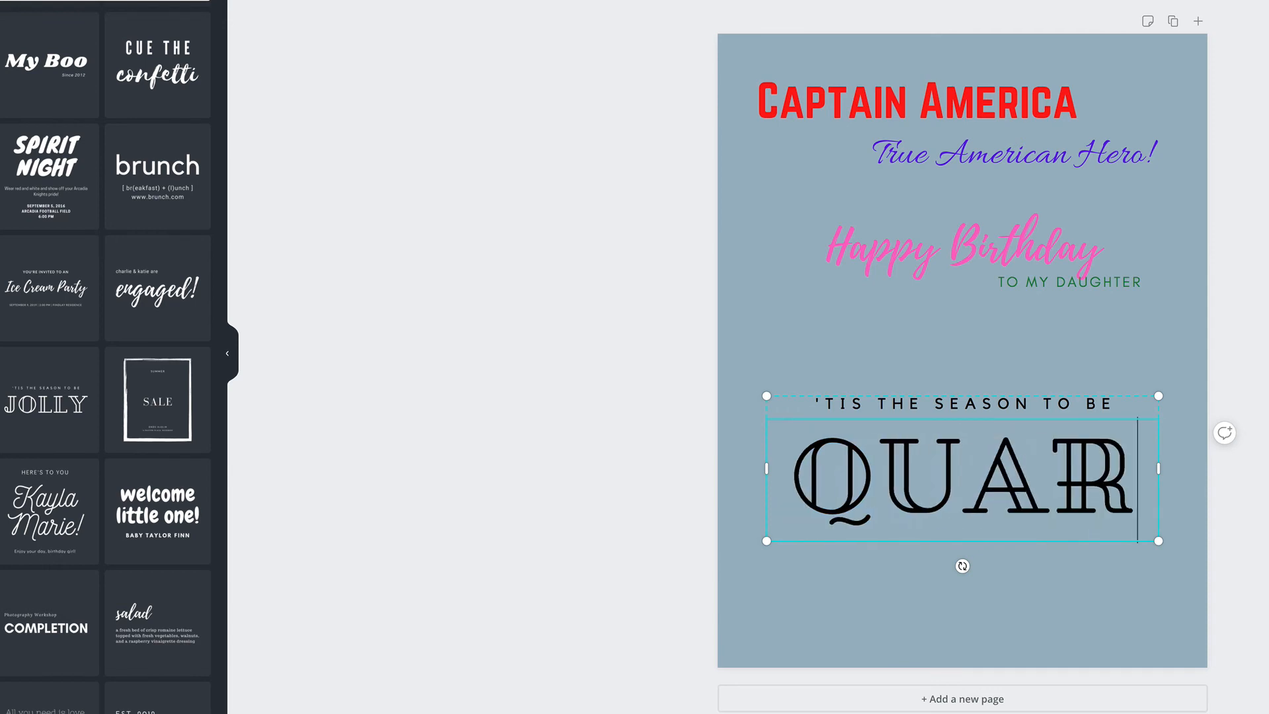
pyautogui.write('ANTINED')
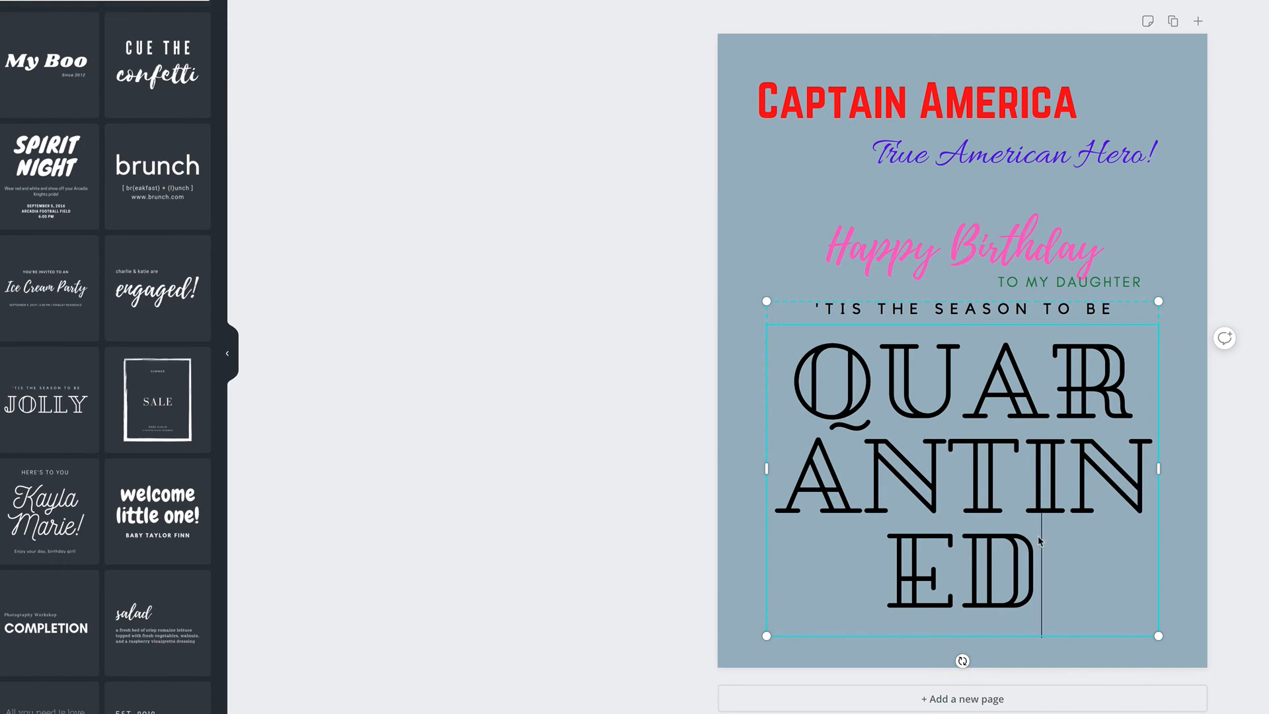
# Set the "QUARANTINED" text's font size to 56 so the word fits on one line
pyautogui.moveTo(810, 401); pyautogui.dragTo(1000, 516)
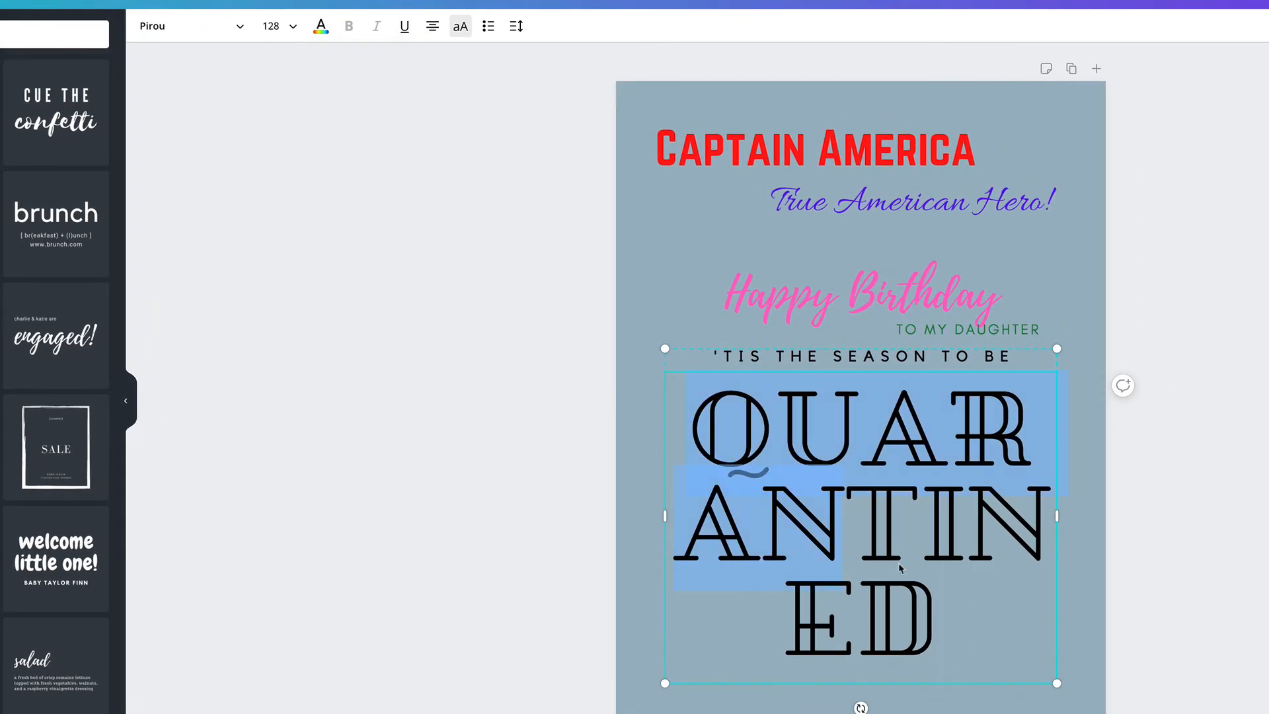
pyautogui.moveTo(899, 567); pyautogui.dragTo(961, 624)
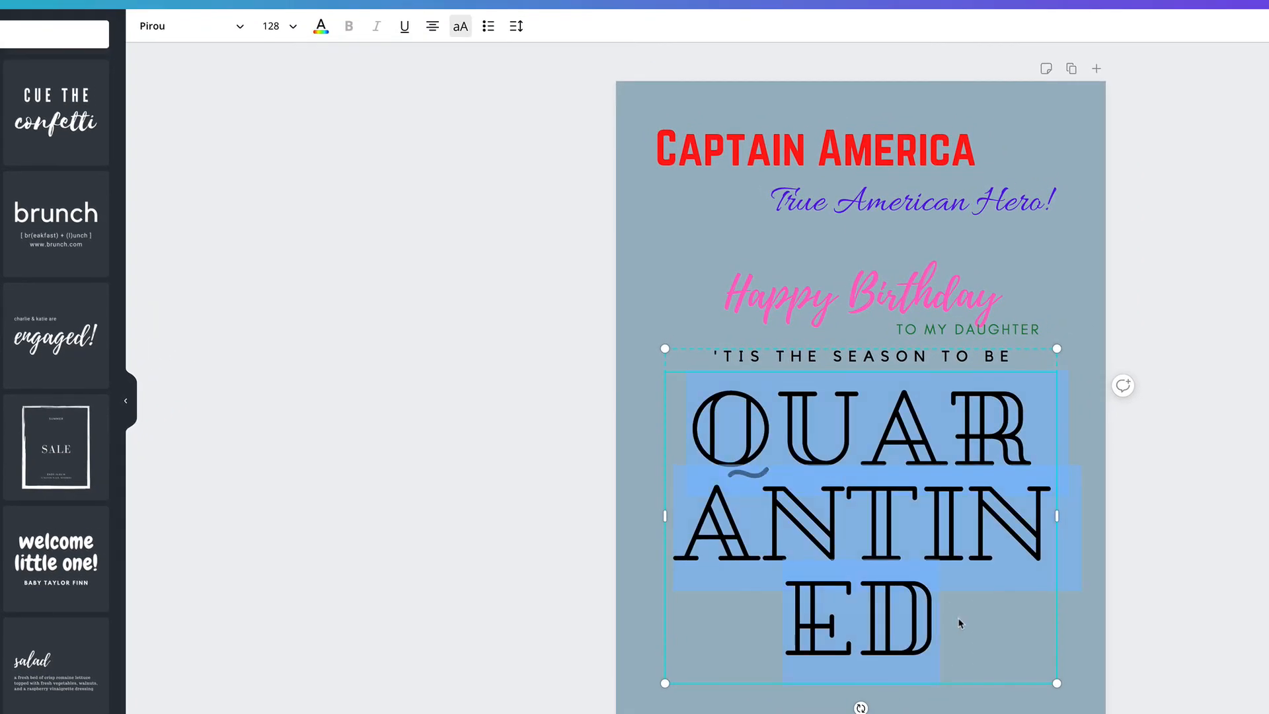
pyautogui.click(293, 27)
pyautogui.click(278, 404)
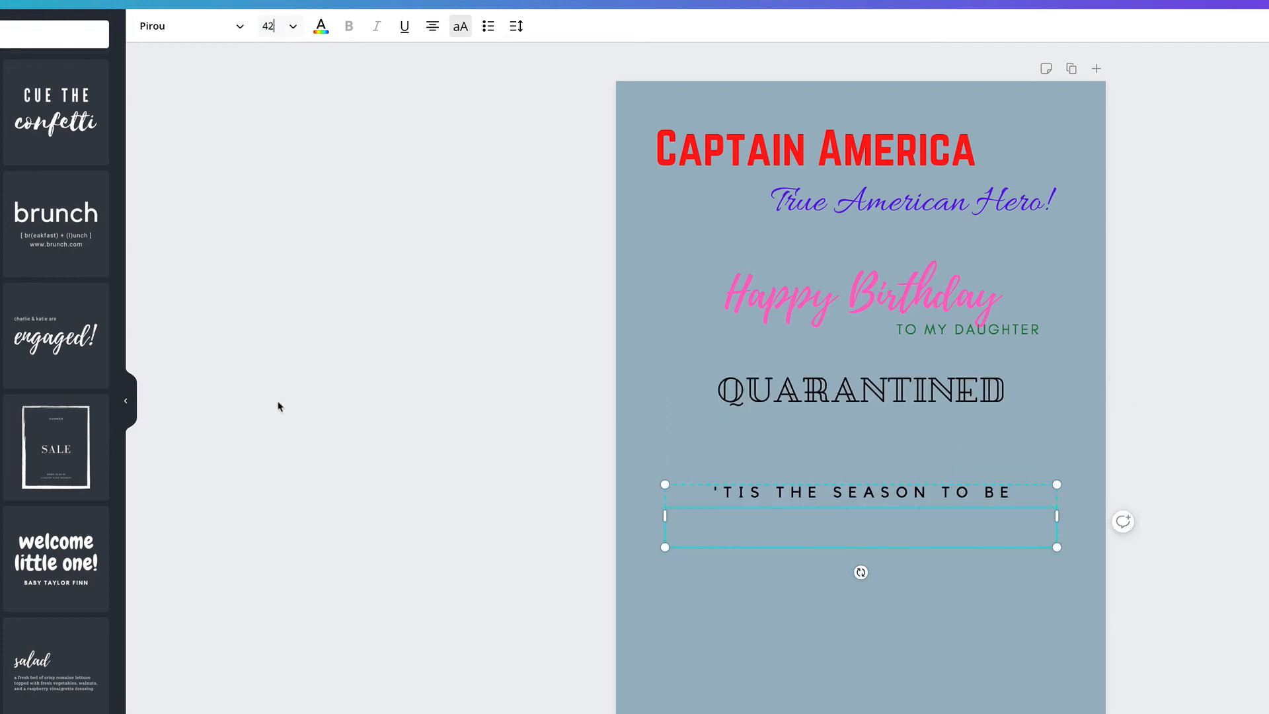
pyautogui.click(296, 26)
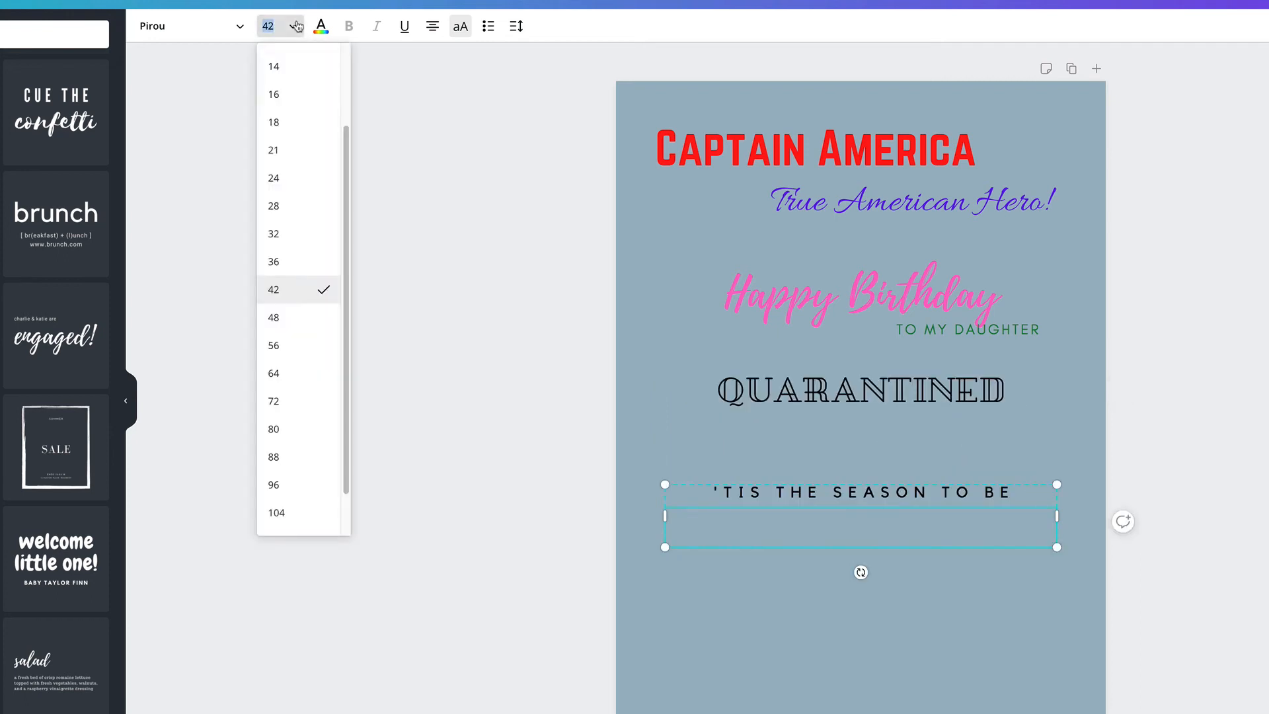
pyautogui.click(275, 345)
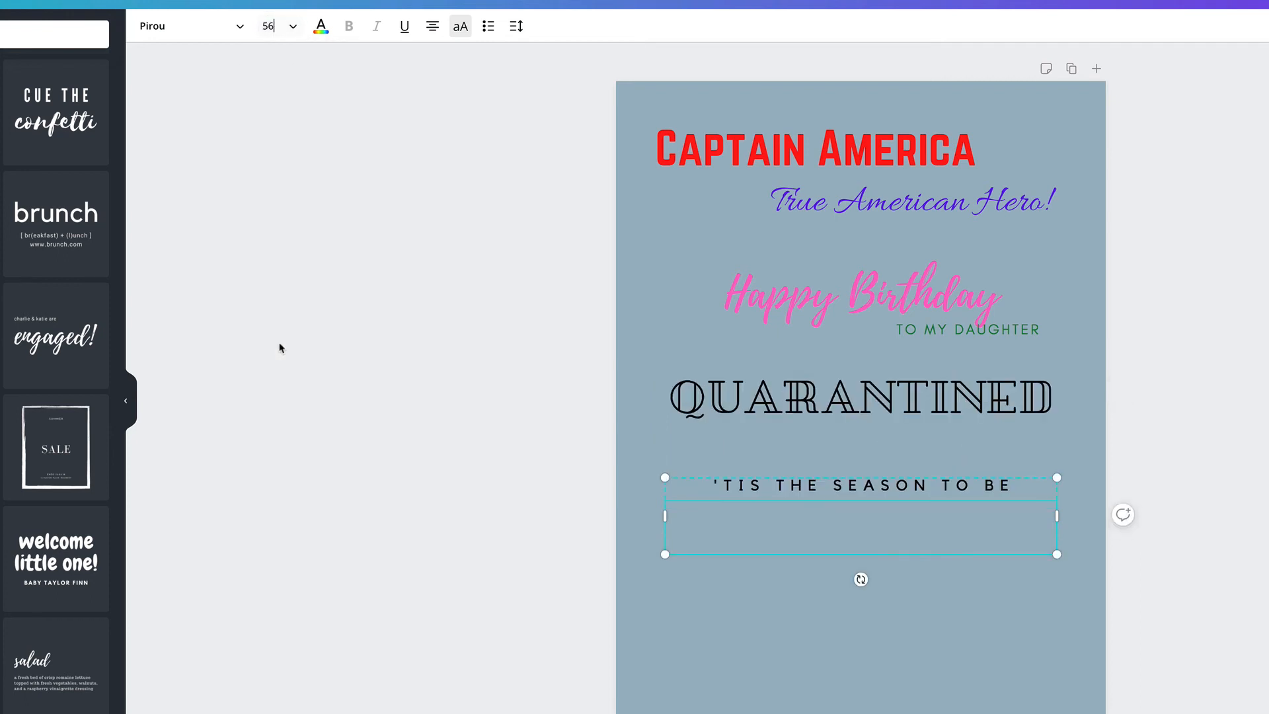
pyautogui.click(790, 654)
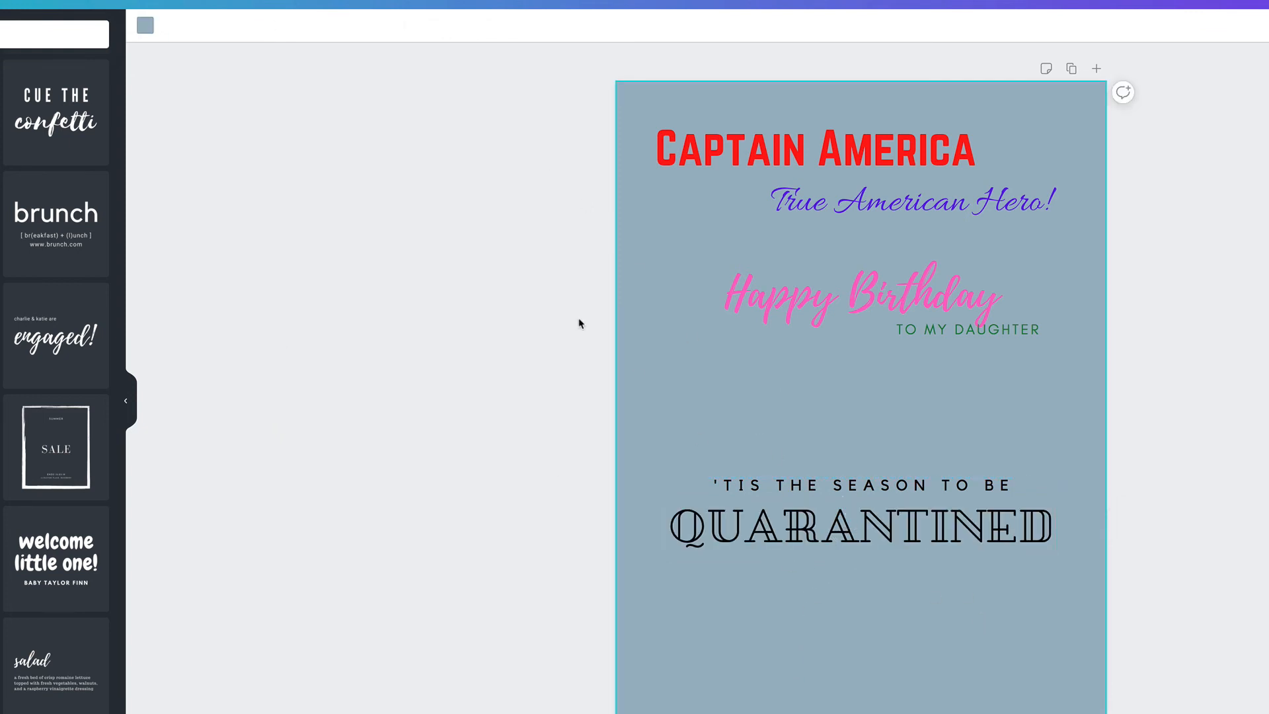
pyautogui.click(796, 551)
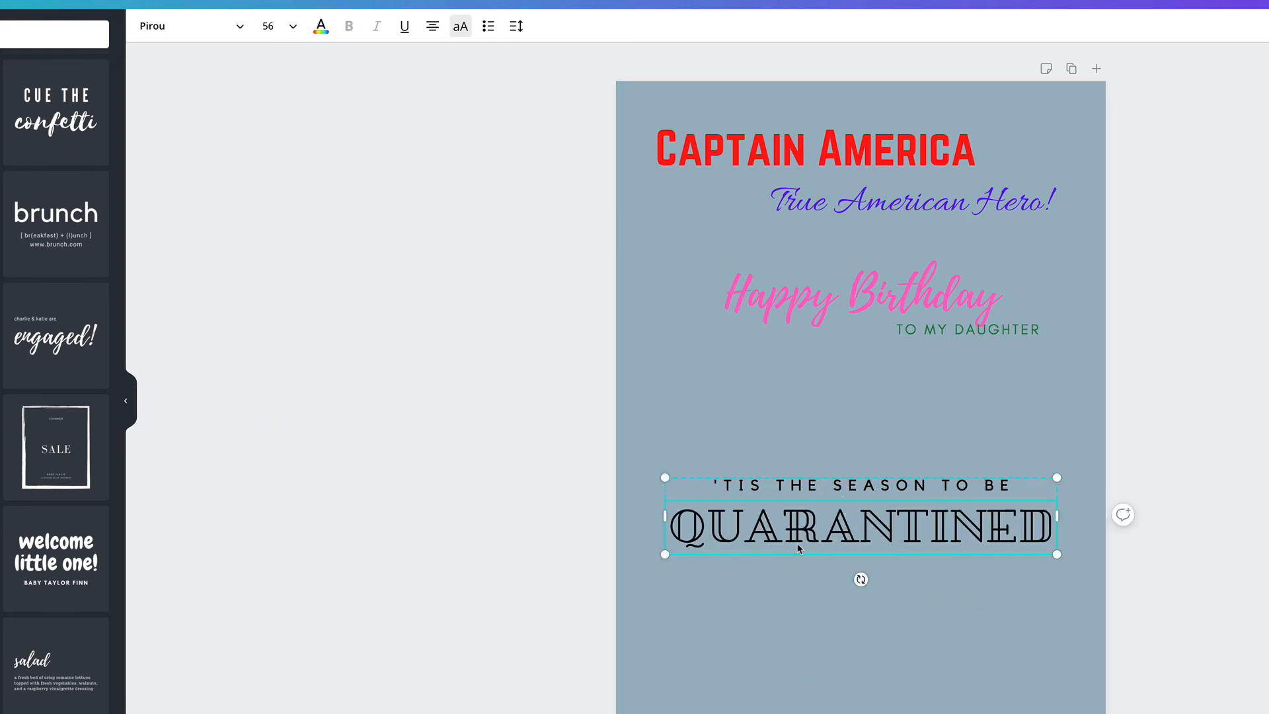
# Color the "QUARANTINED" text violet-blue and the "'TIS THE SEASON TO BE" line dark green, then deselect the text
pyautogui.click(322, 27)
pyautogui.click(93, 267)
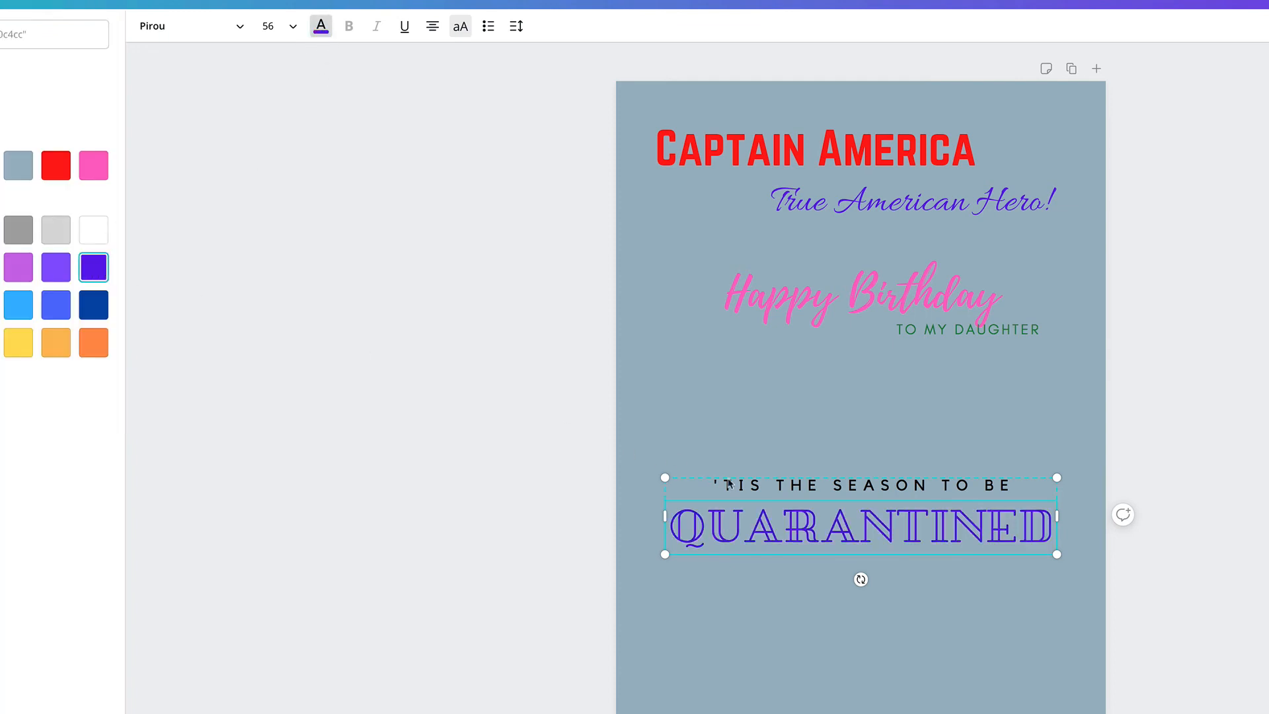
pyautogui.click(764, 494)
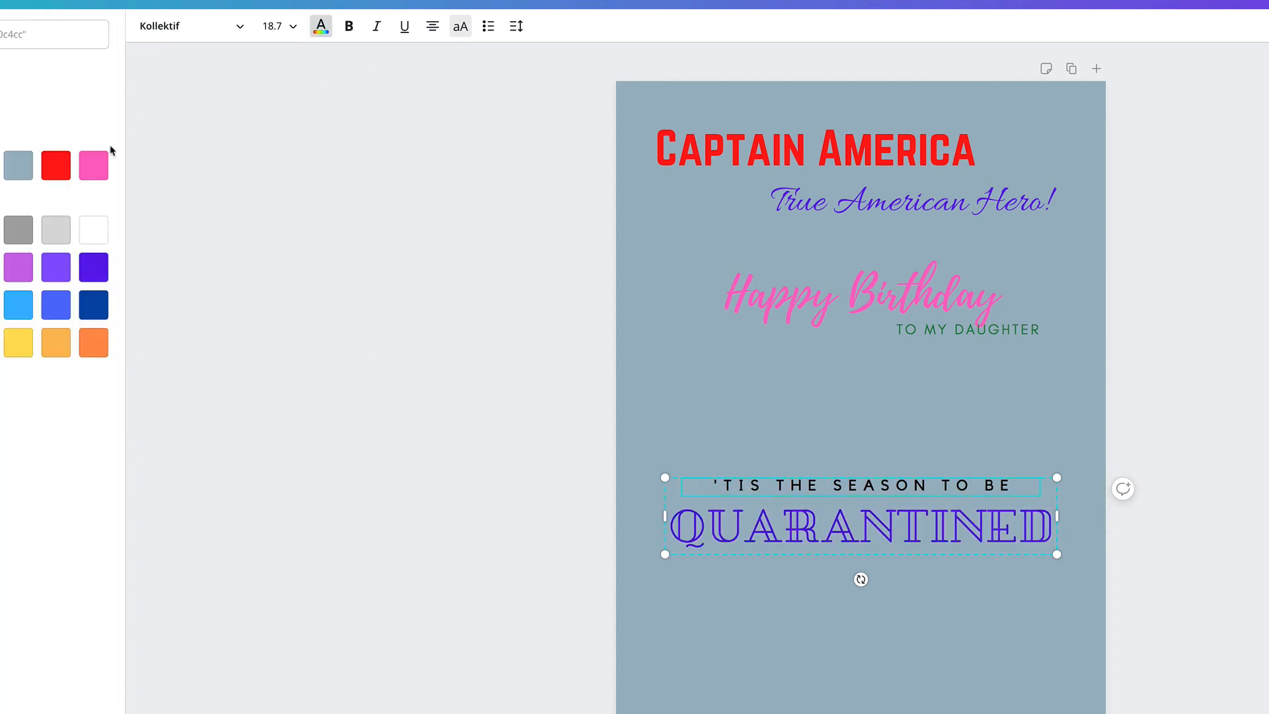
pyautogui.click(0, 342)
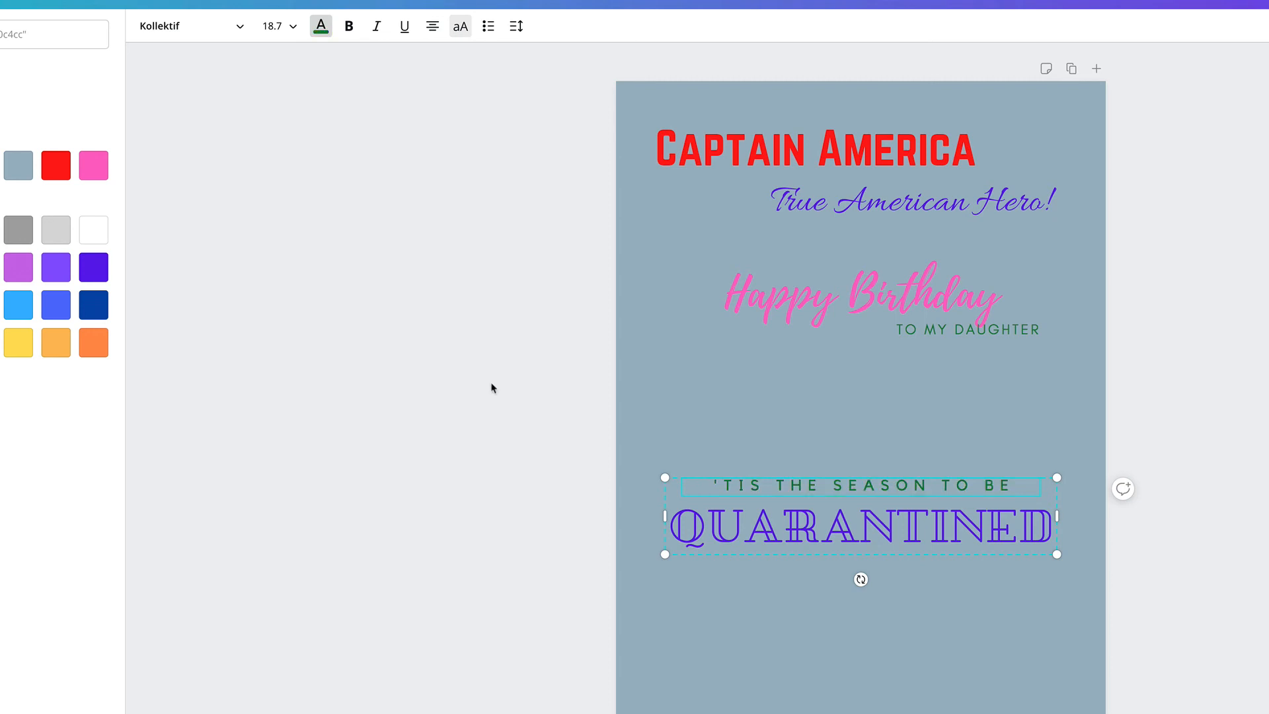
pyautogui.click(890, 642)
# Move the "'Tis the Season to Be Quarantined" combination up so it sits just below the "Happy Birthday" text
pyautogui.click(886, 484)
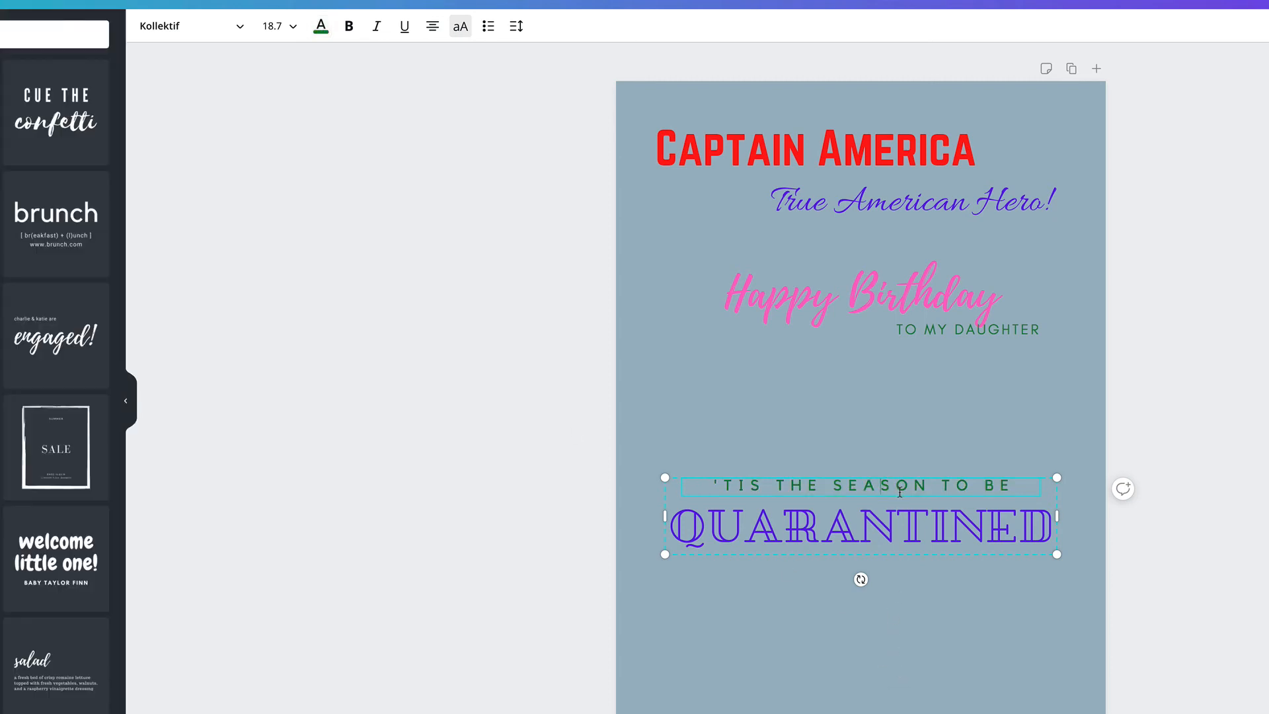
pyautogui.click(907, 576)
pyautogui.moveTo(917, 522); pyautogui.dragTo(920, 451)
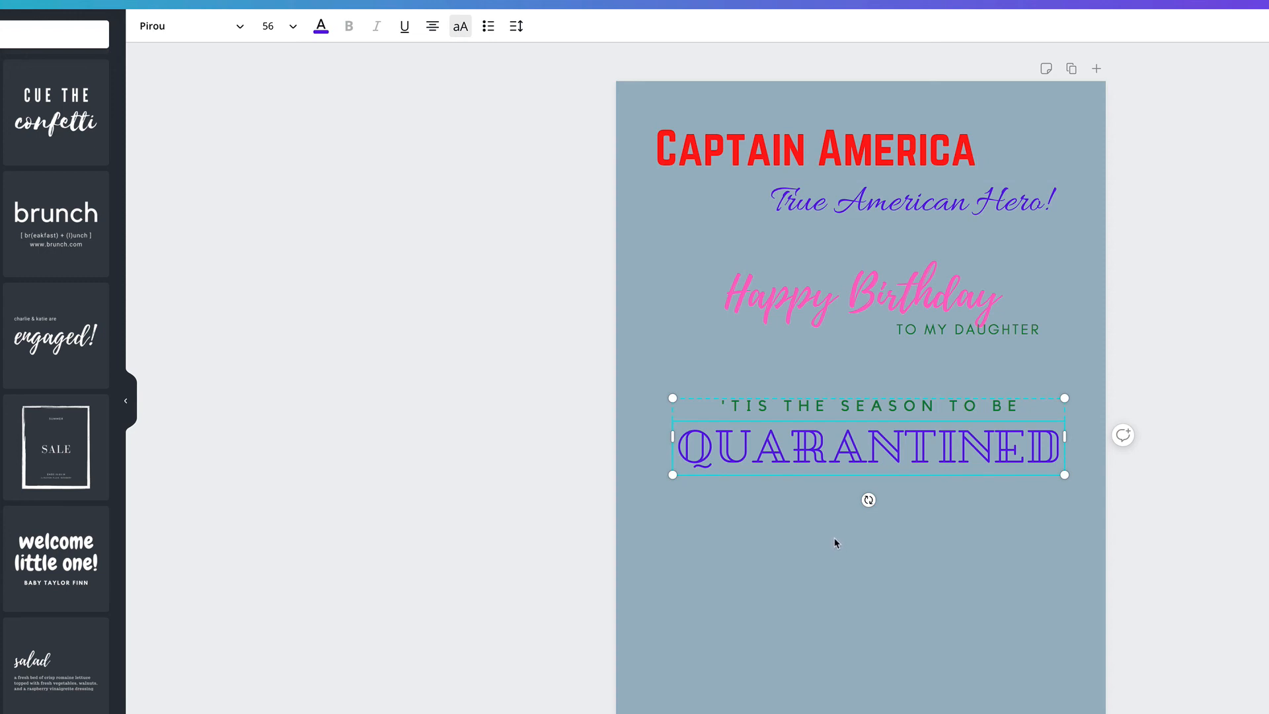
# Nudge the "Captain America" heading slightly up and shift the "True American Hero!" subheading a little to the left
pyautogui.moveTo(876, 155); pyautogui.dragTo(876, 144)
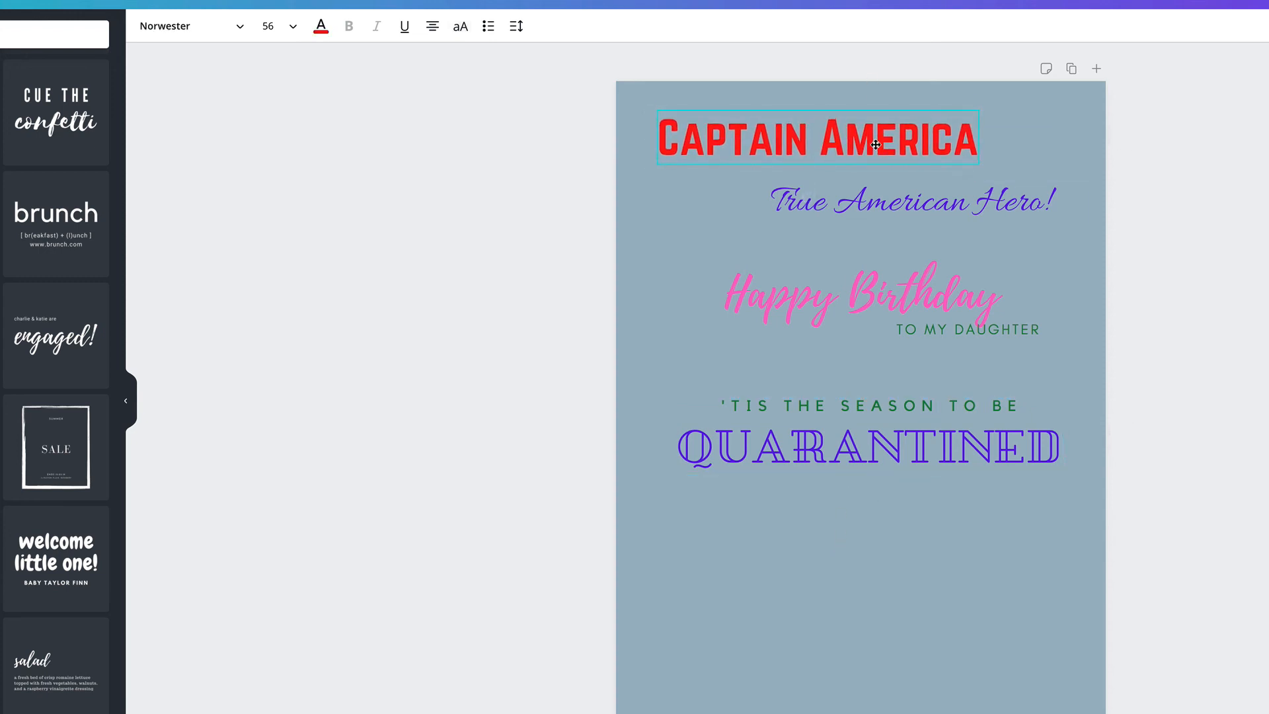
pyautogui.click(819, 193)
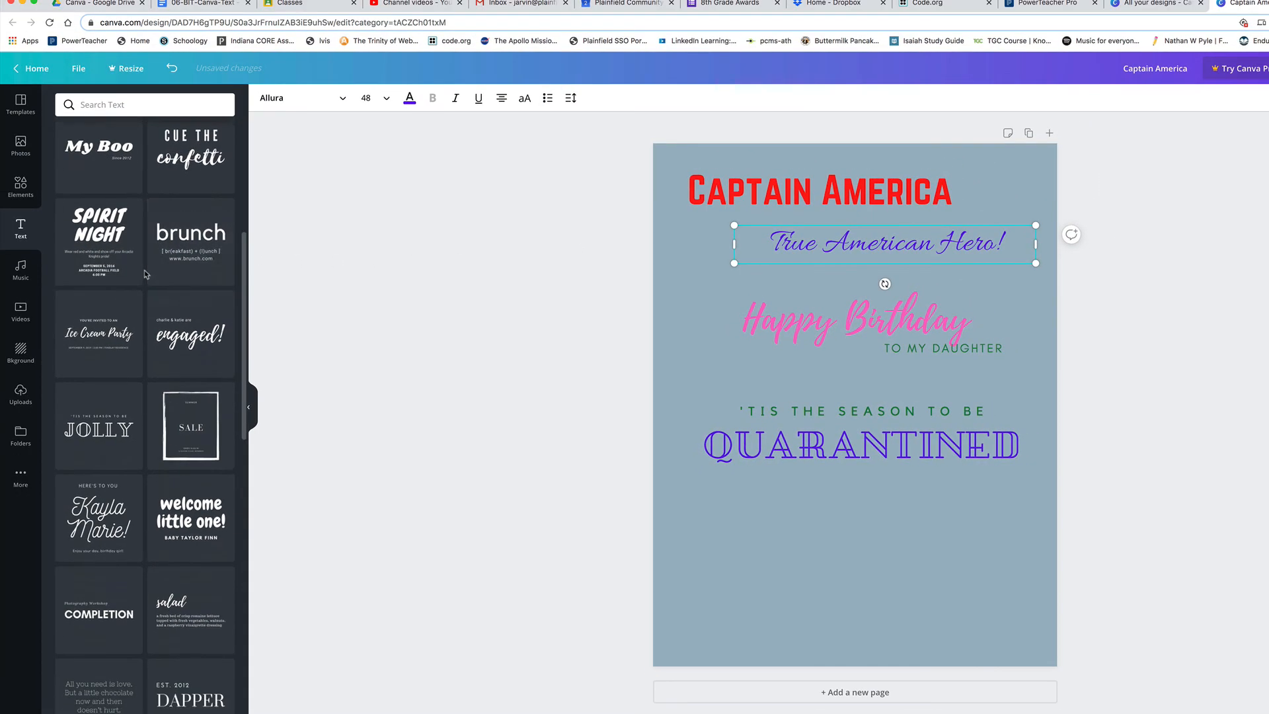
pyautogui.scroll(5, 30, 243)
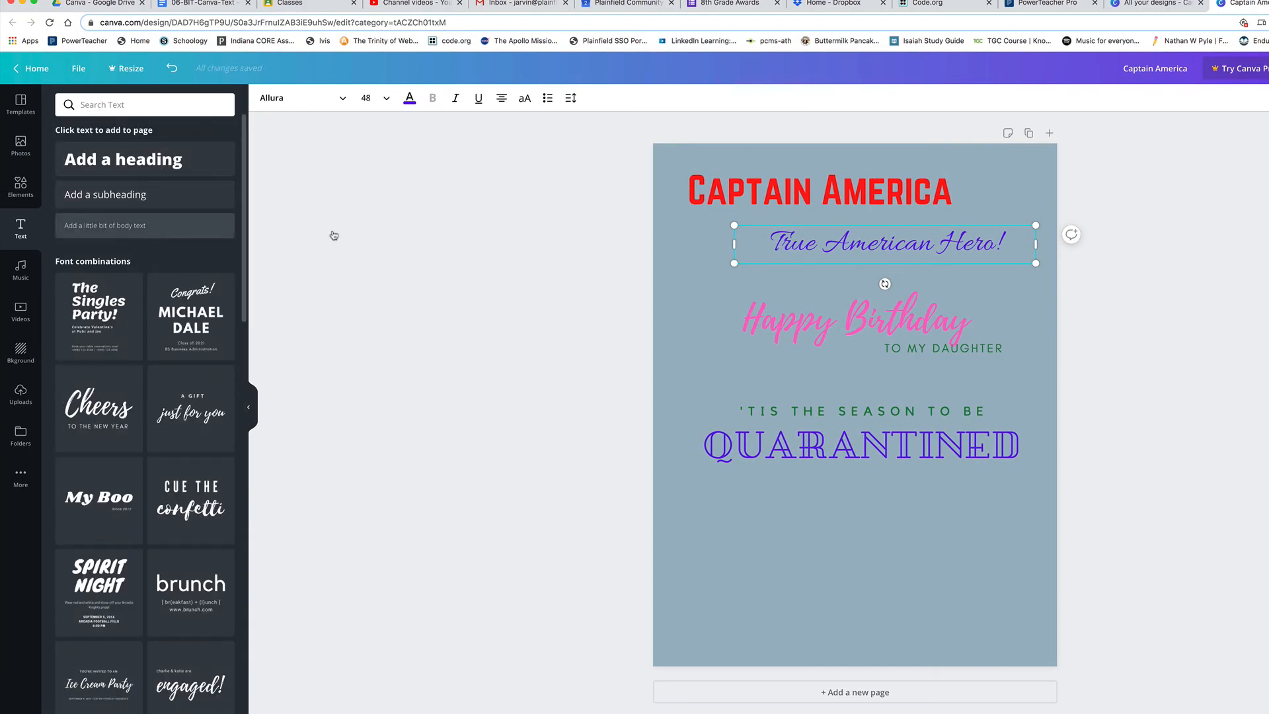
pyautogui.click(850, 205)
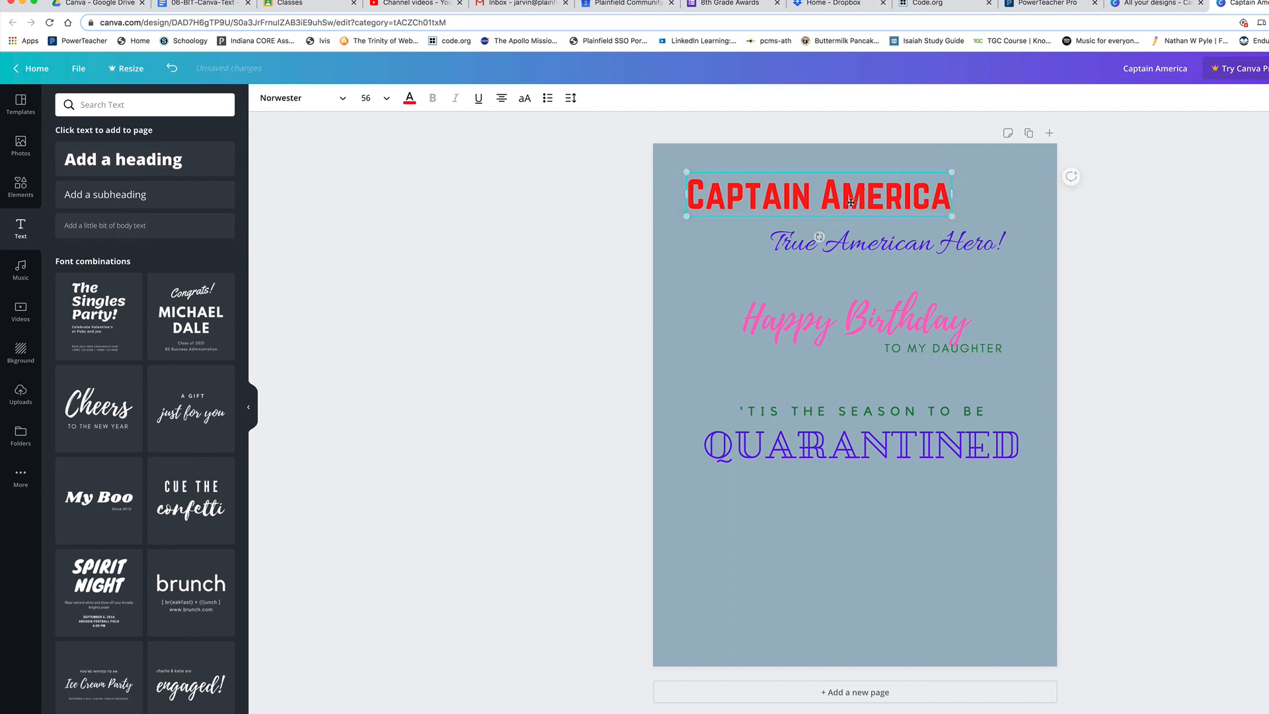
pyautogui.moveTo(871, 250); pyautogui.dragTo(858, 250)
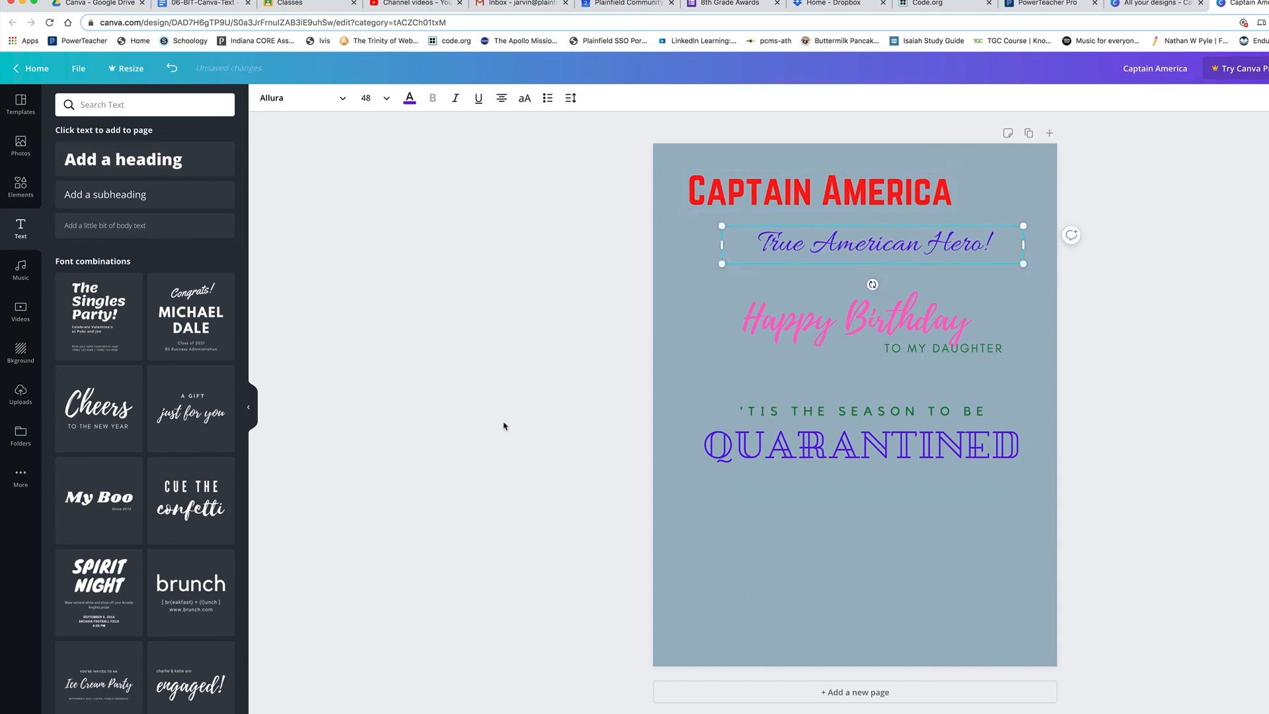
# Move the "Happy Birthday" combination slightly down, centered on the page between the subheading and the "QUARANTINED" text
pyautogui.moveTo(859, 327); pyautogui.dragTo(859, 336)
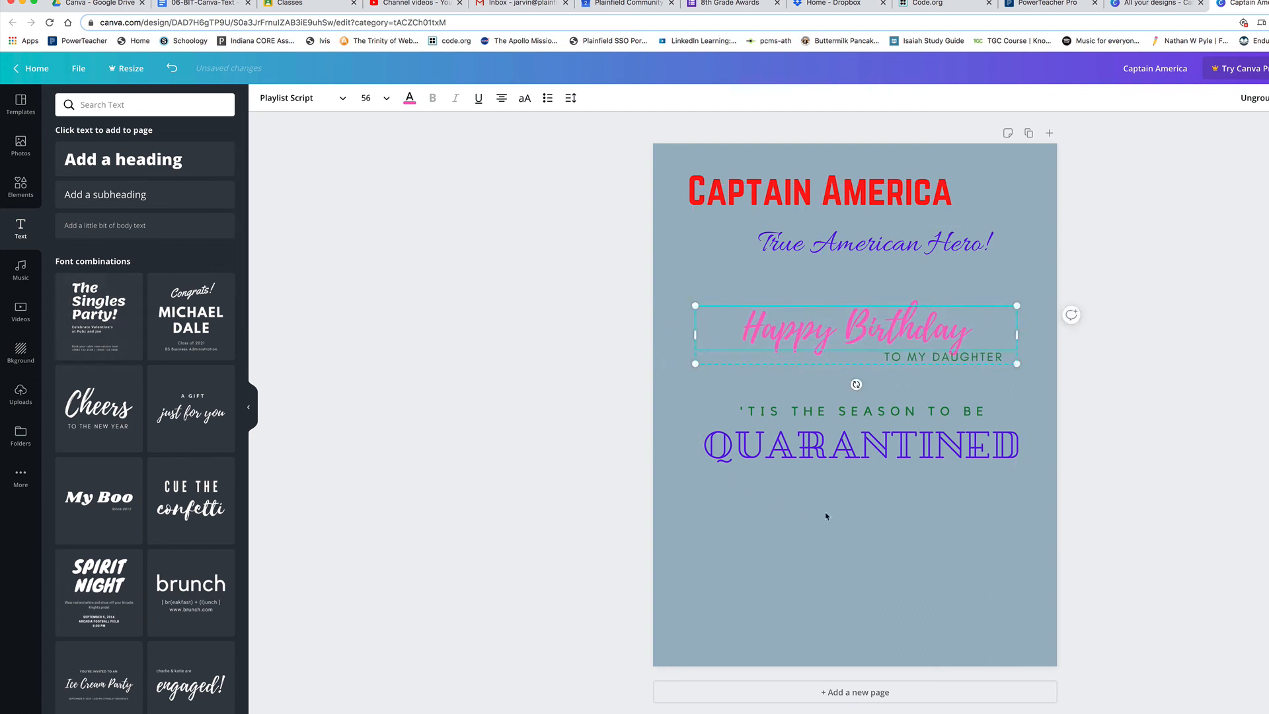
pyautogui.moveTo(832, 451); pyautogui.dragTo(832, 450)
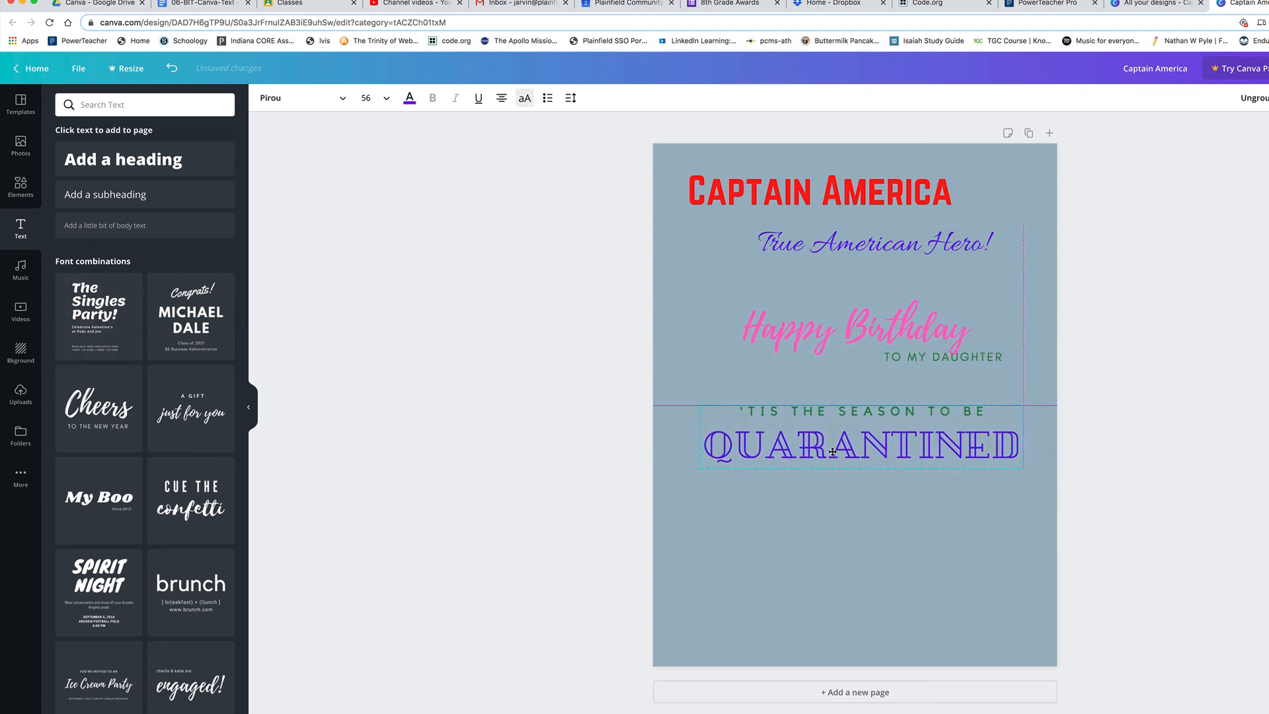
pyautogui.moveTo(852, 332); pyautogui.dragTo(851, 334)
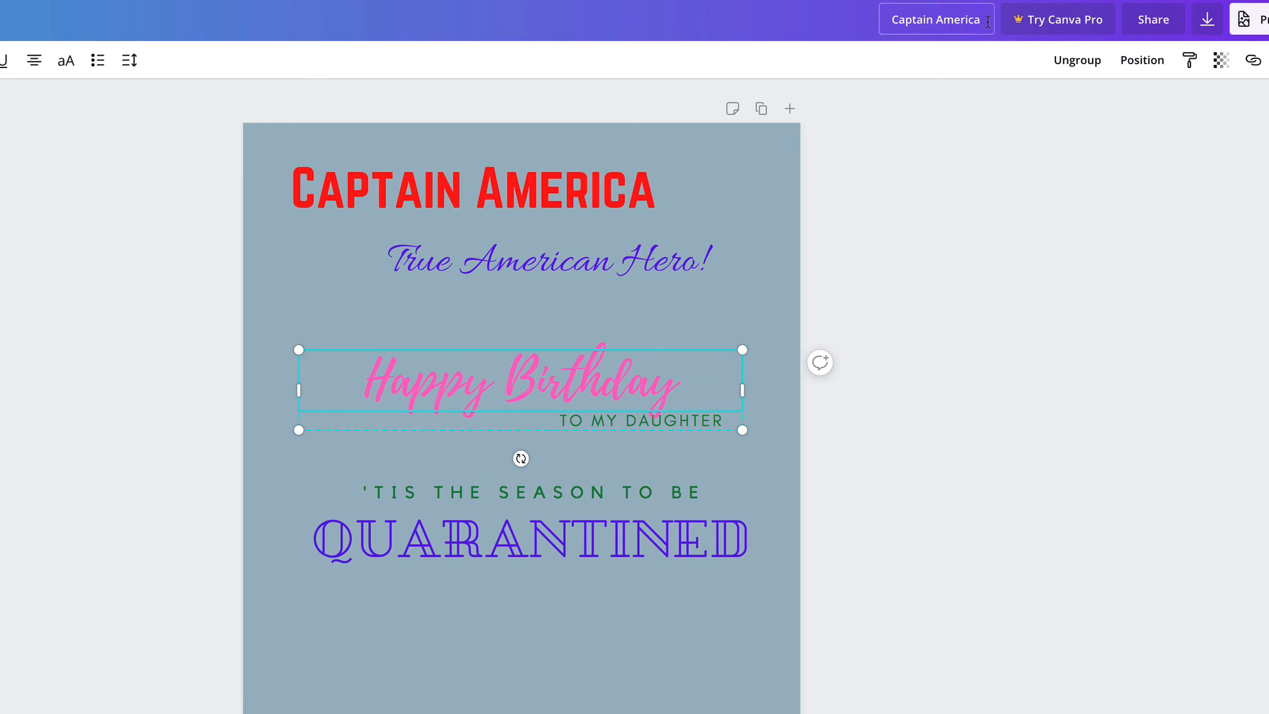
# Rename the design from "Captain America" to "text"
pyautogui.moveTo(986, 23); pyautogui.dragTo(882, 21)
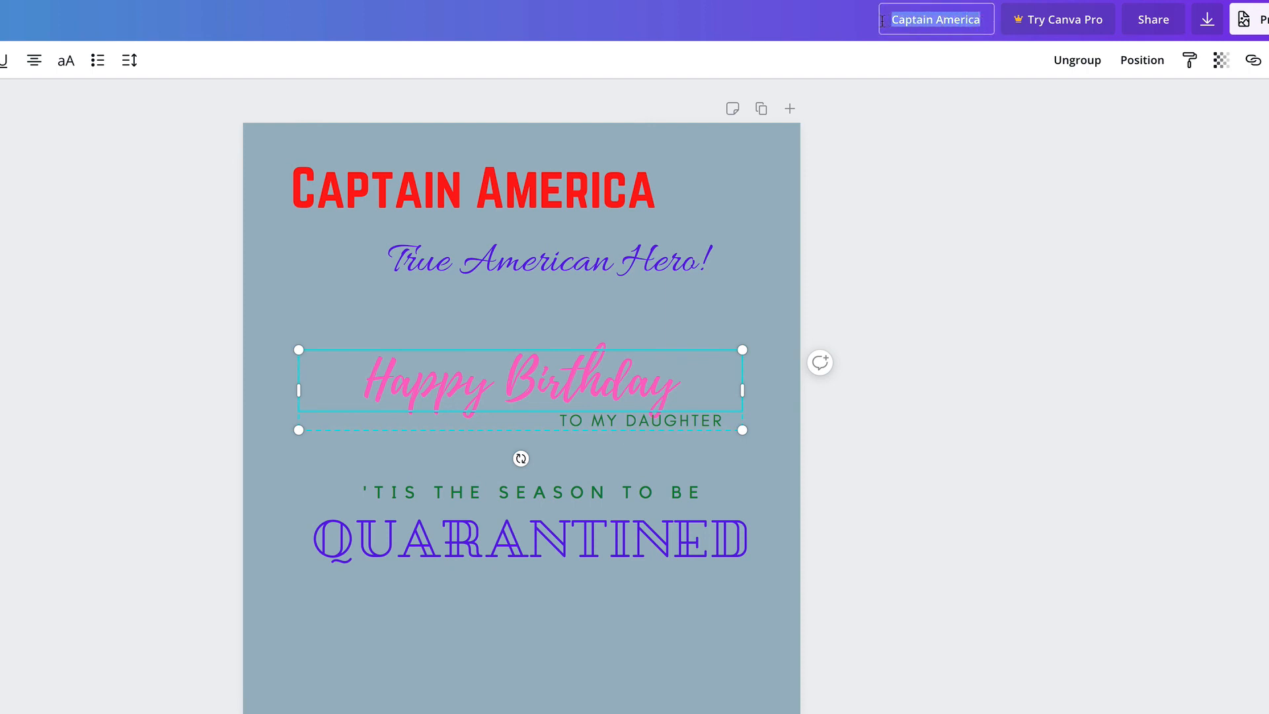
pyautogui.write('text')
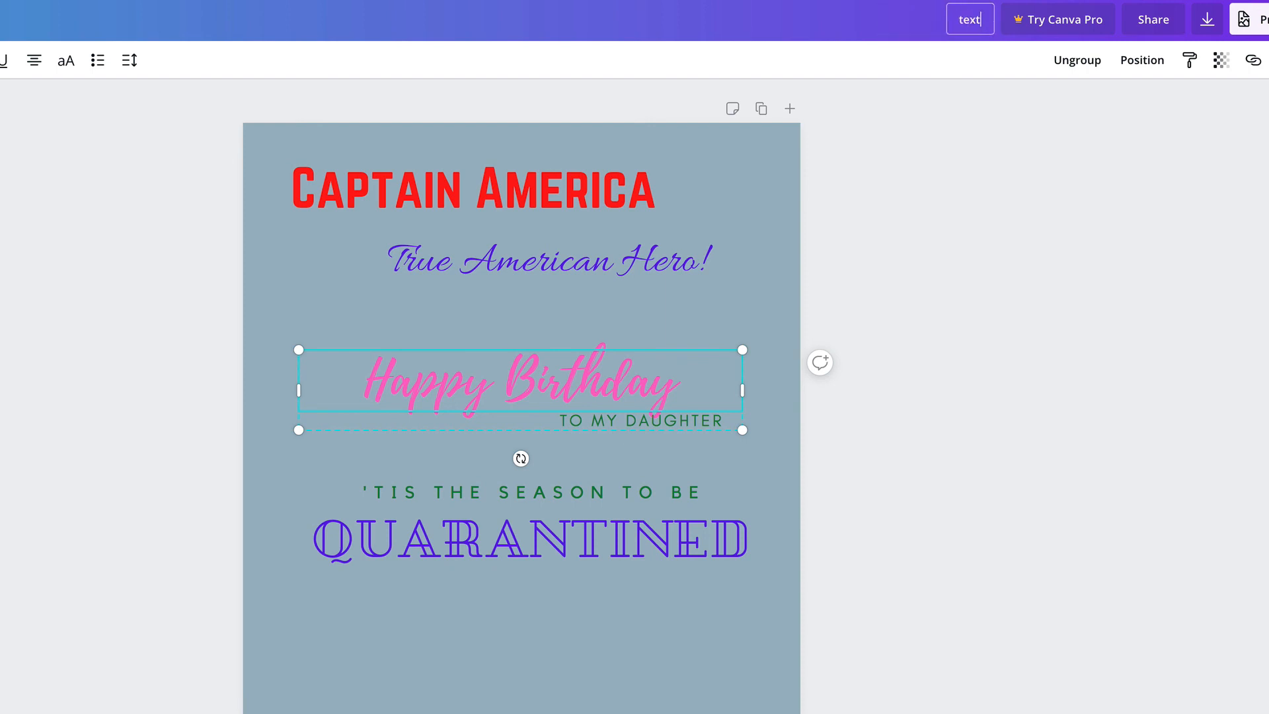
pyautogui.press('Return')
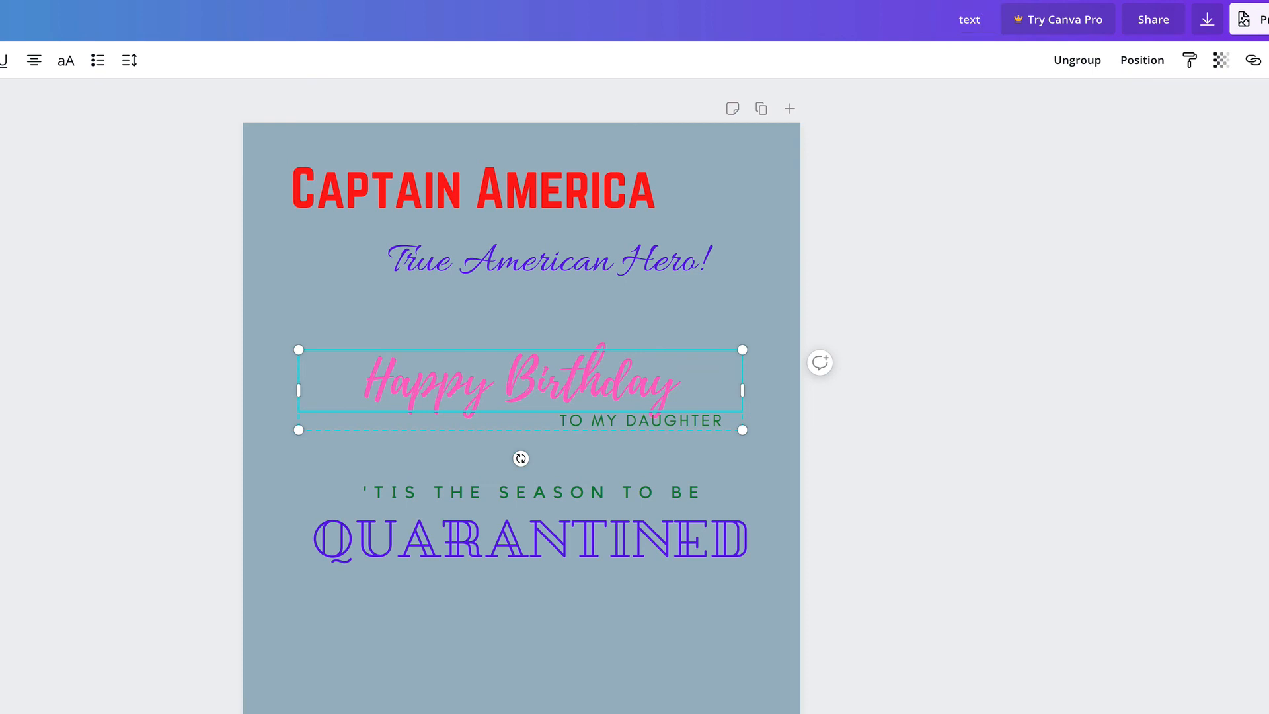
# Download the design with PNG as the file type
pyautogui.click(1207, 24)
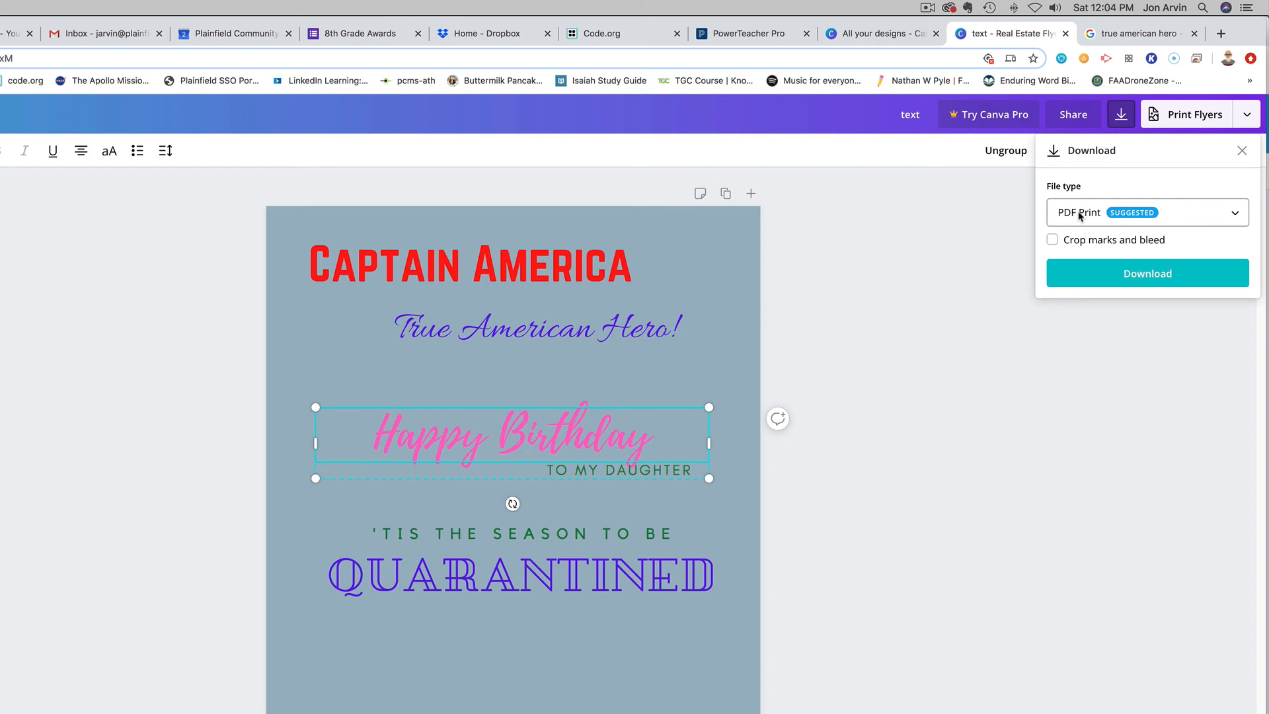
pyautogui.click(1078, 215)
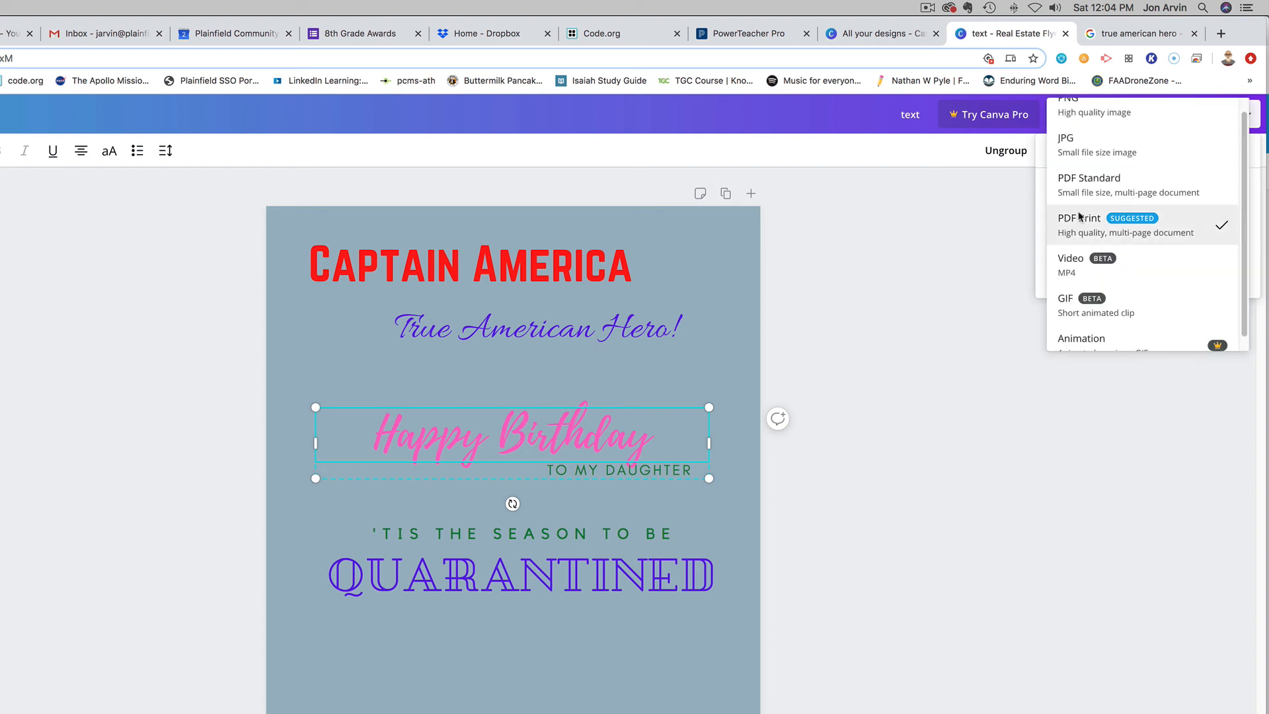
pyautogui.click(1083, 114)
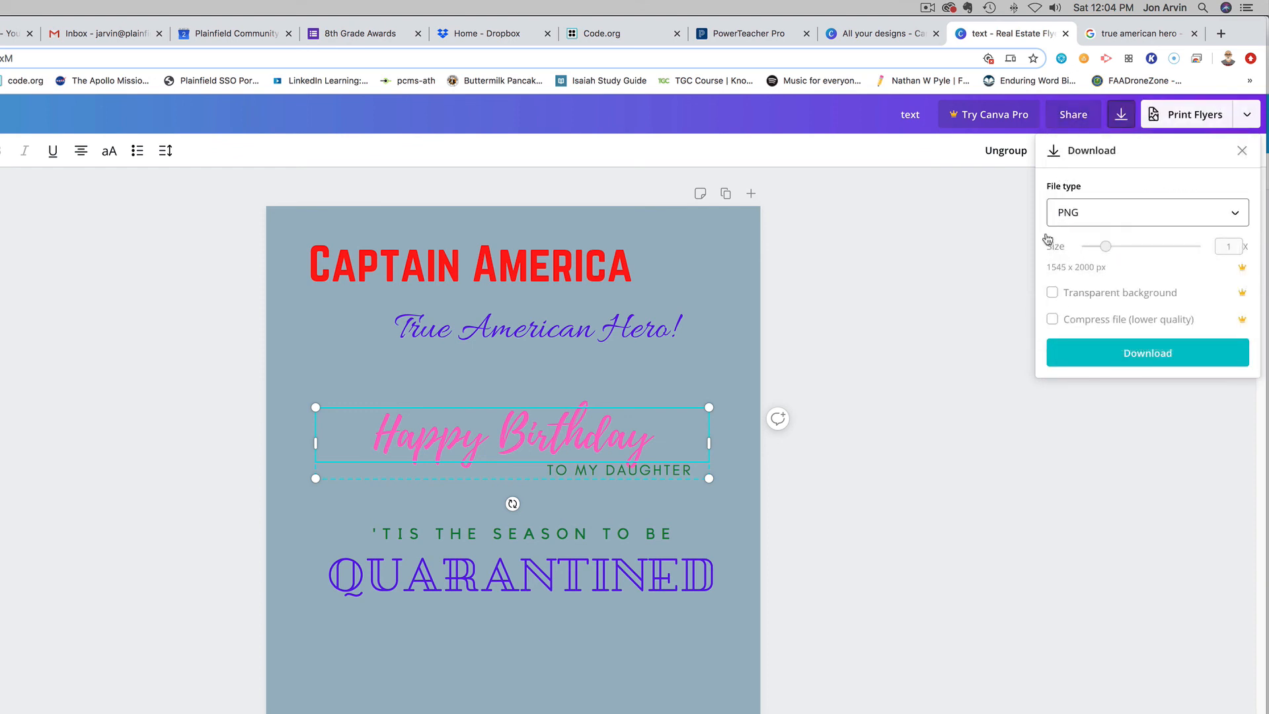
pyautogui.click(1148, 354)
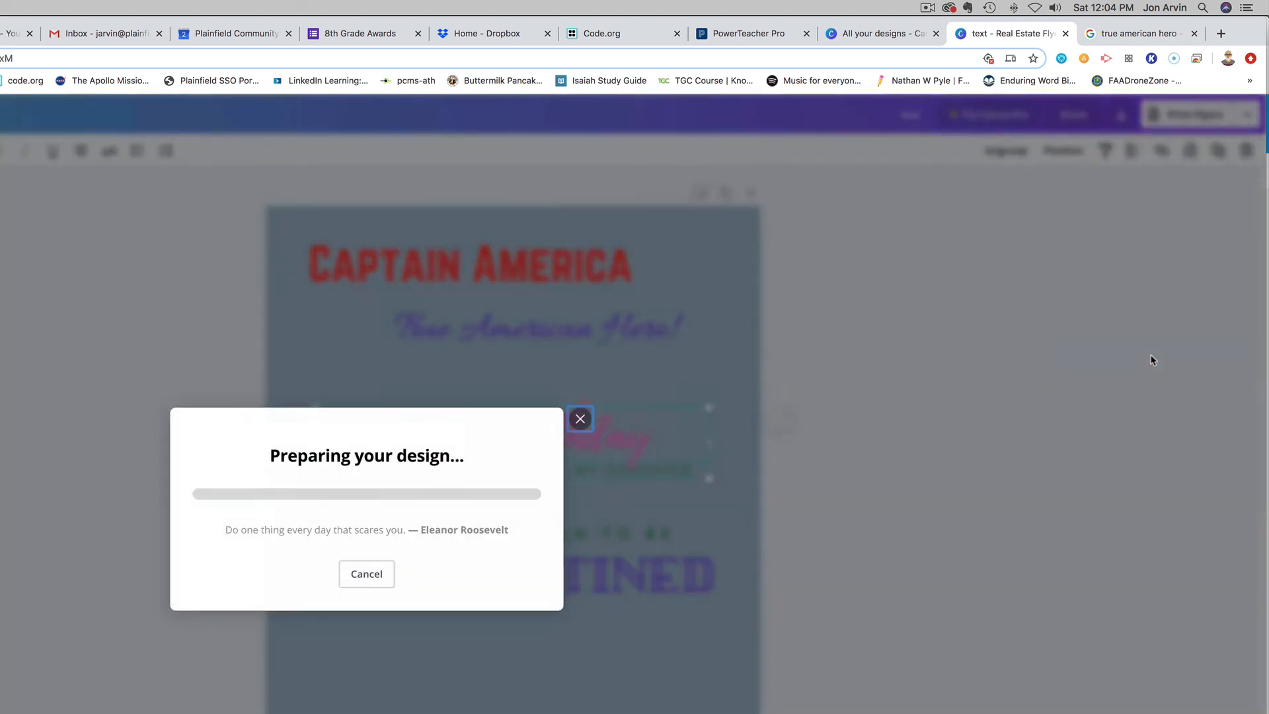